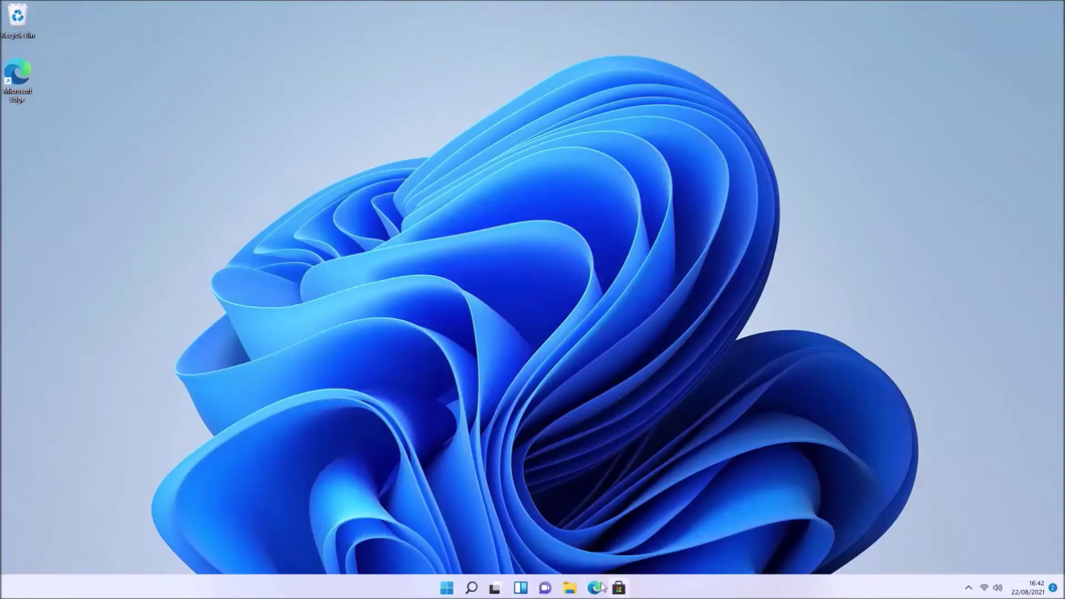
Step: Search Bing in Edge for 'windows insider preview iso'
click(595, 588)
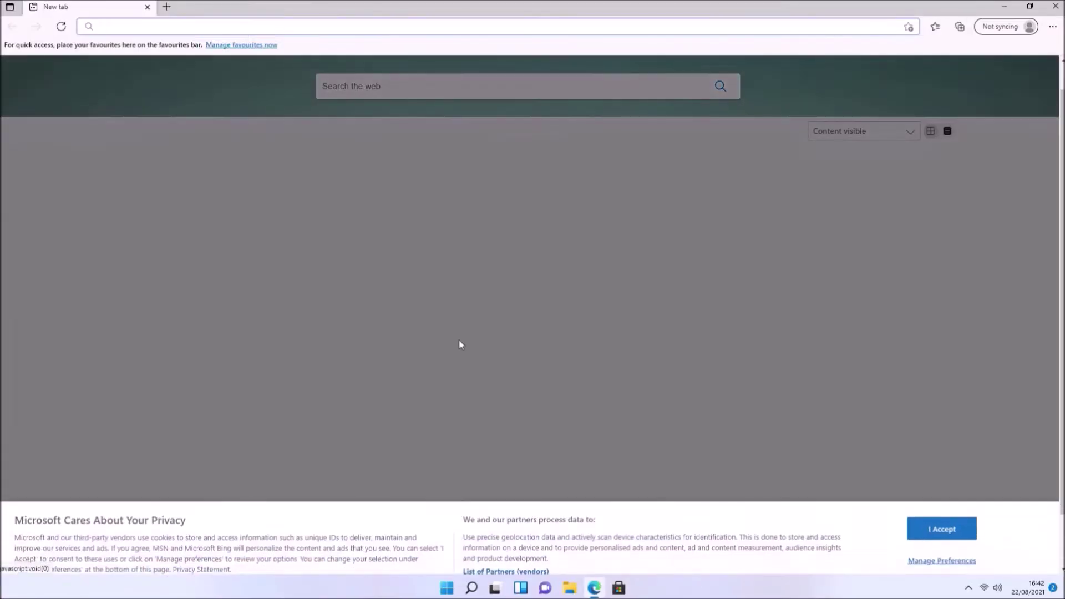
text(windows insid)
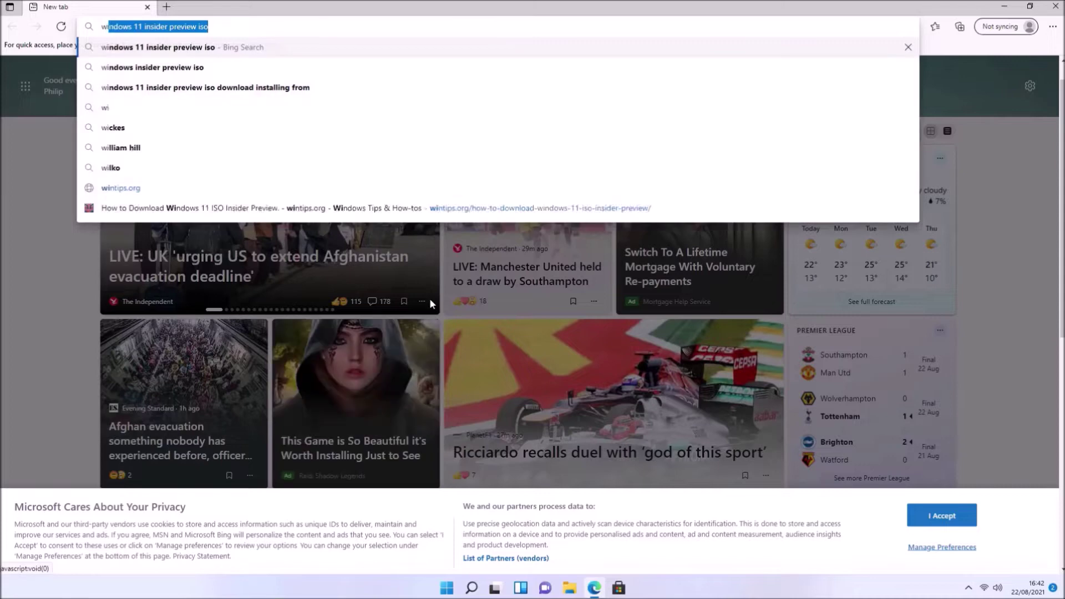
text(er preview i)
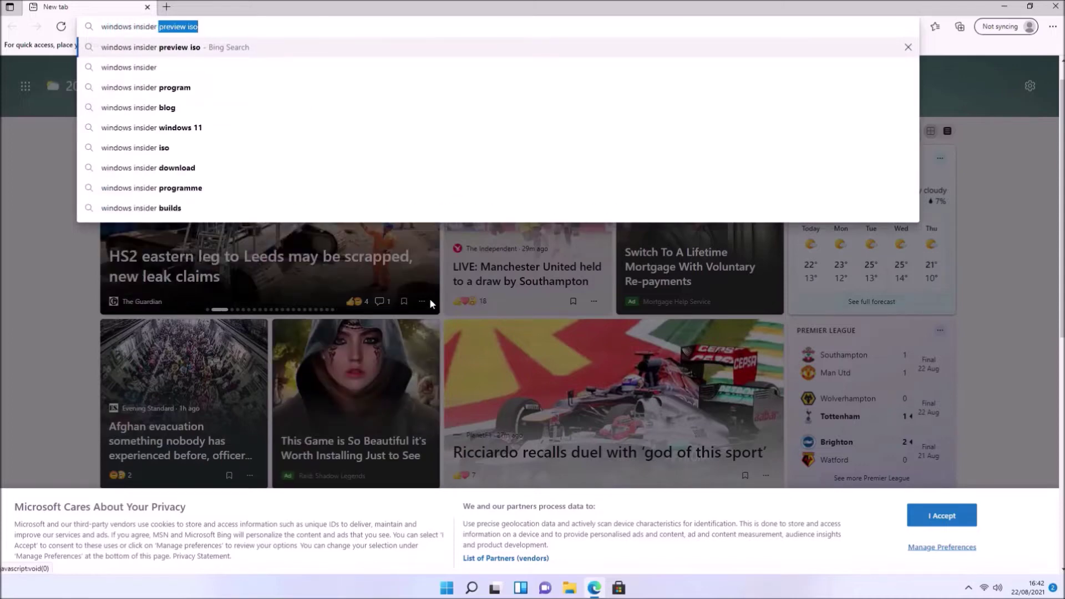
text(so)
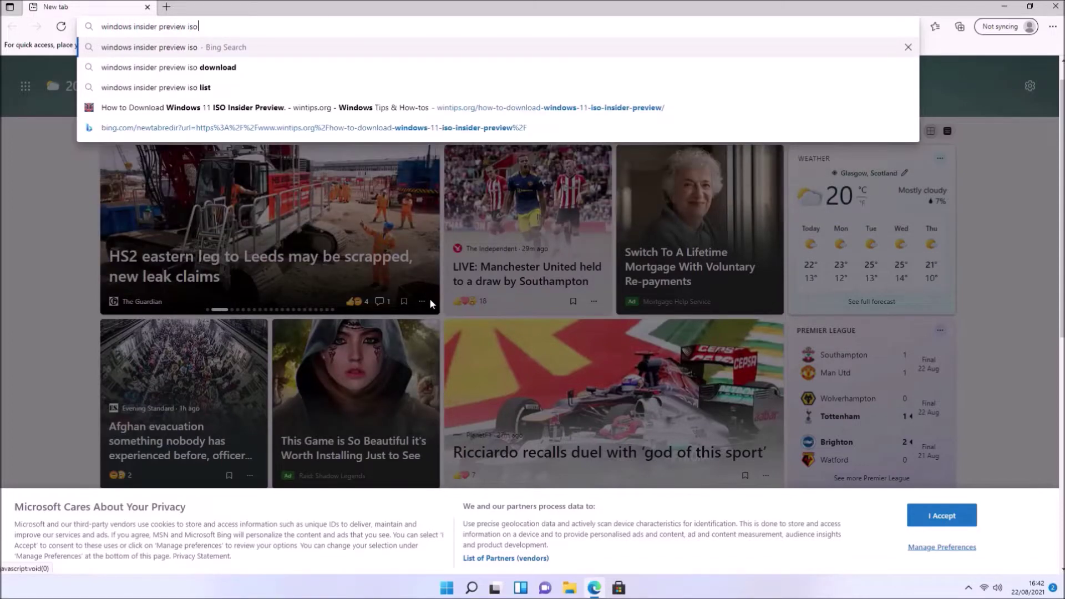
key(Return)
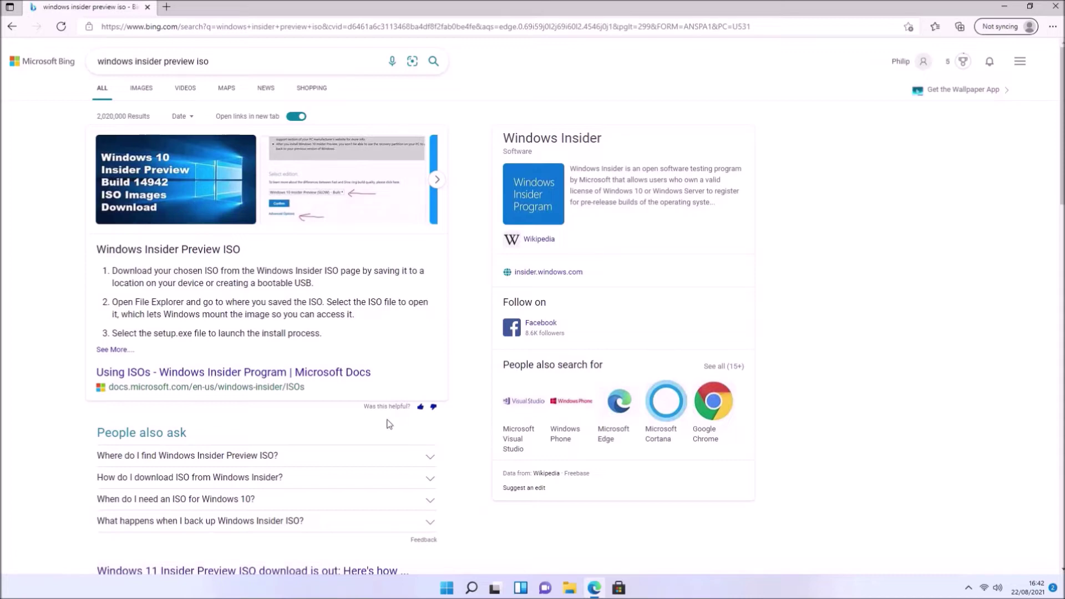
Step: Follow the 'Using ISOs - Windows Insider Program' result to the Download Windows Insider ISOs page
click(305, 376)
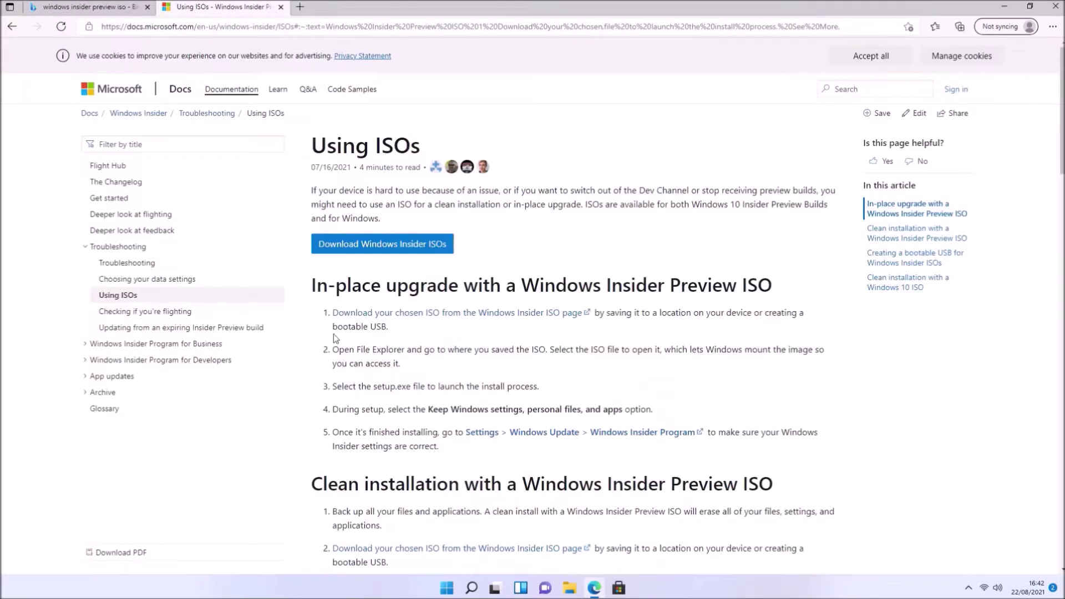
click(388, 244)
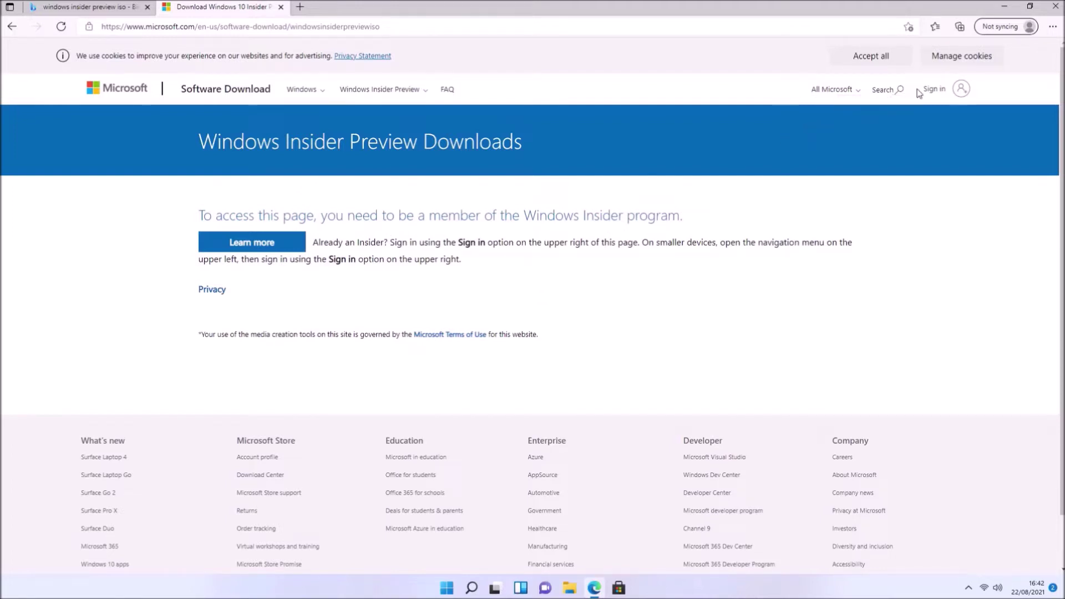
Step: Sign in to the Insider downloads page and scroll down to the Select edition section
click(936, 89)
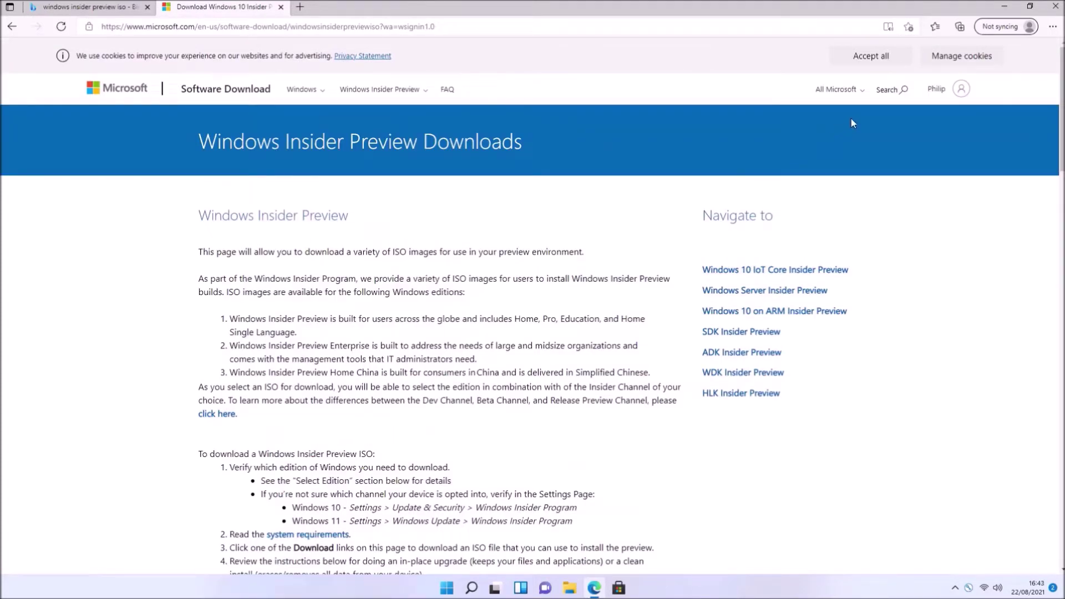
scroll(715, 239, down, 10)
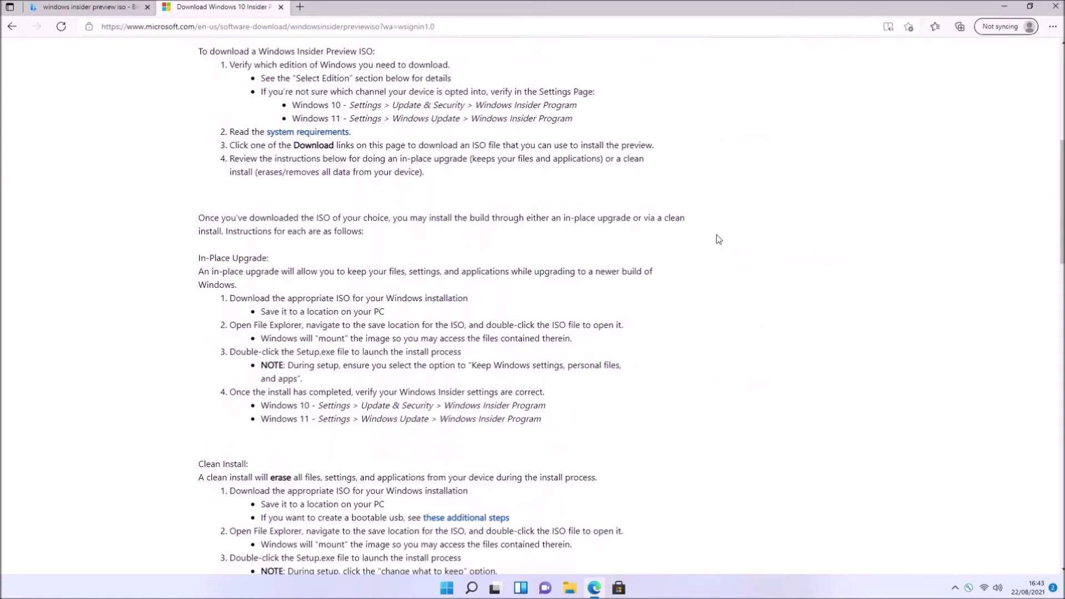
scroll(695, 250, down, 10)
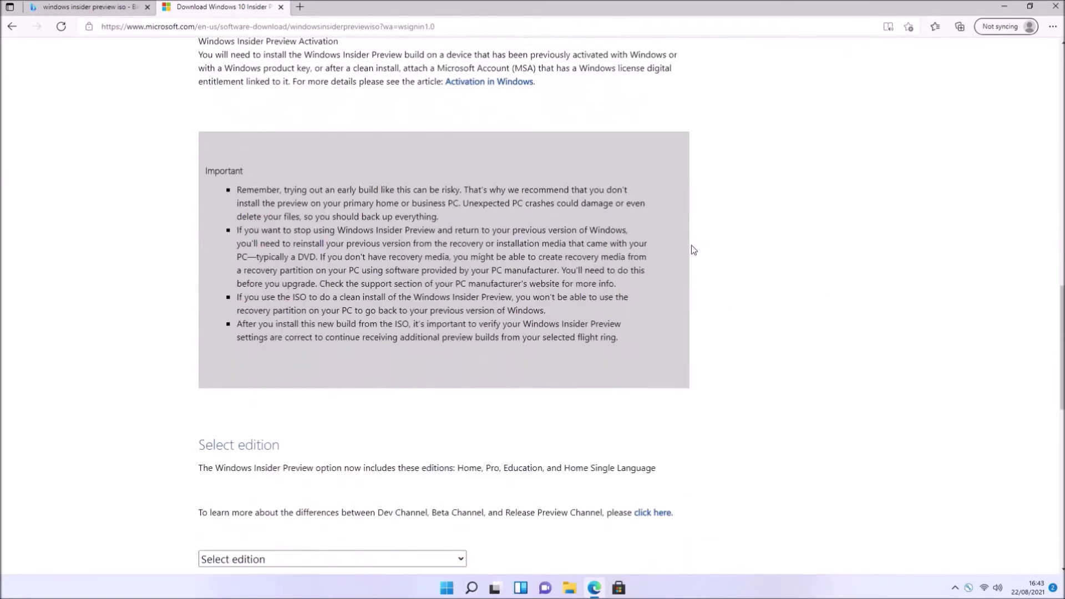
scroll(693, 249, down, 7)
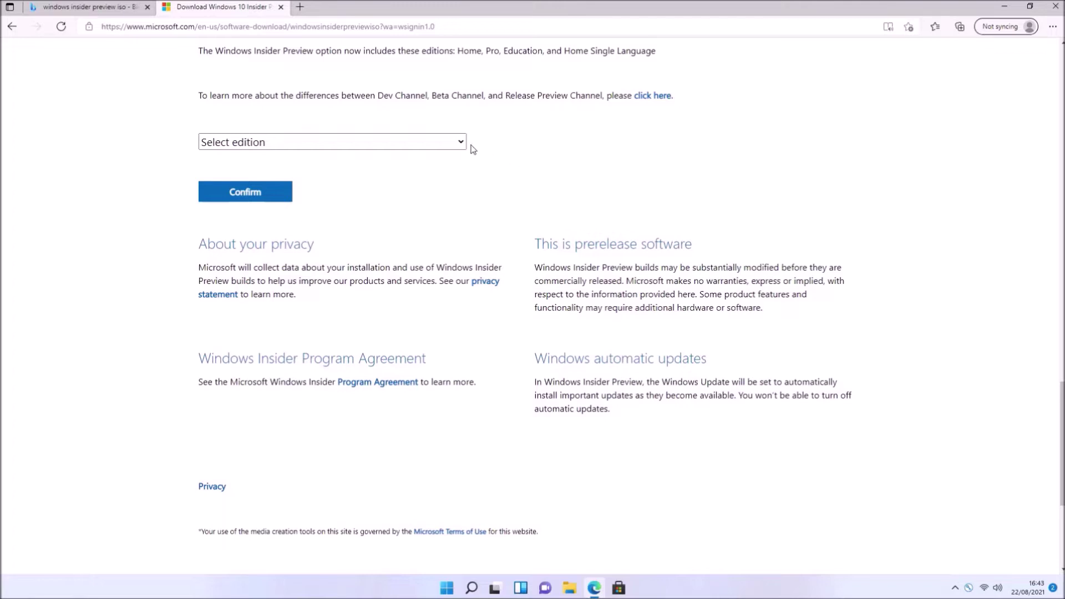
Step: Choose the Windows 11 Insider Preview (Beta Channel) edition and English (United Kingdom) language, confirming each
click(454, 145)
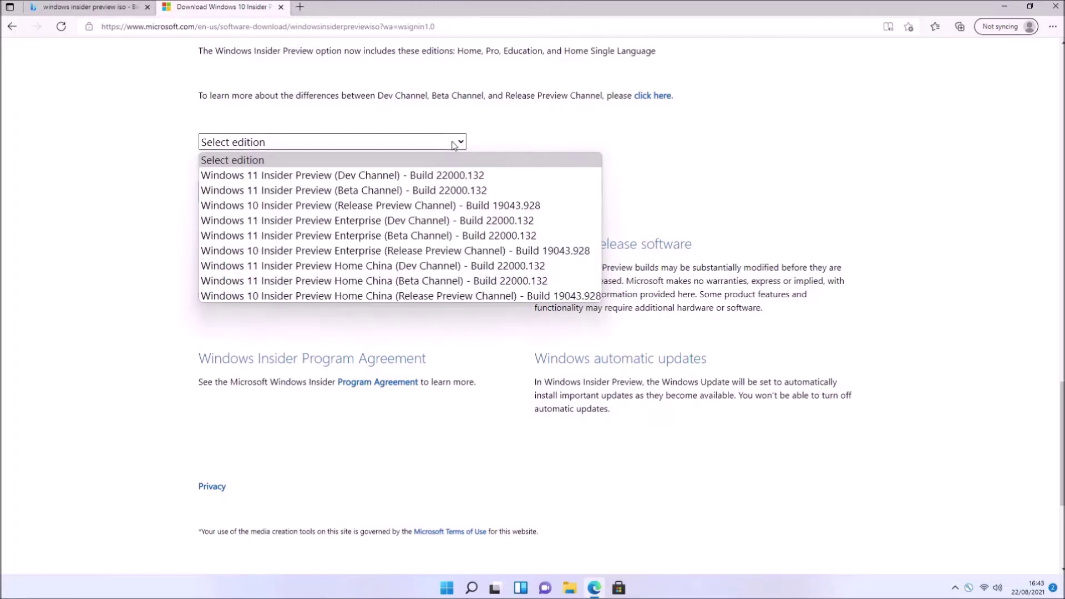
click(482, 189)
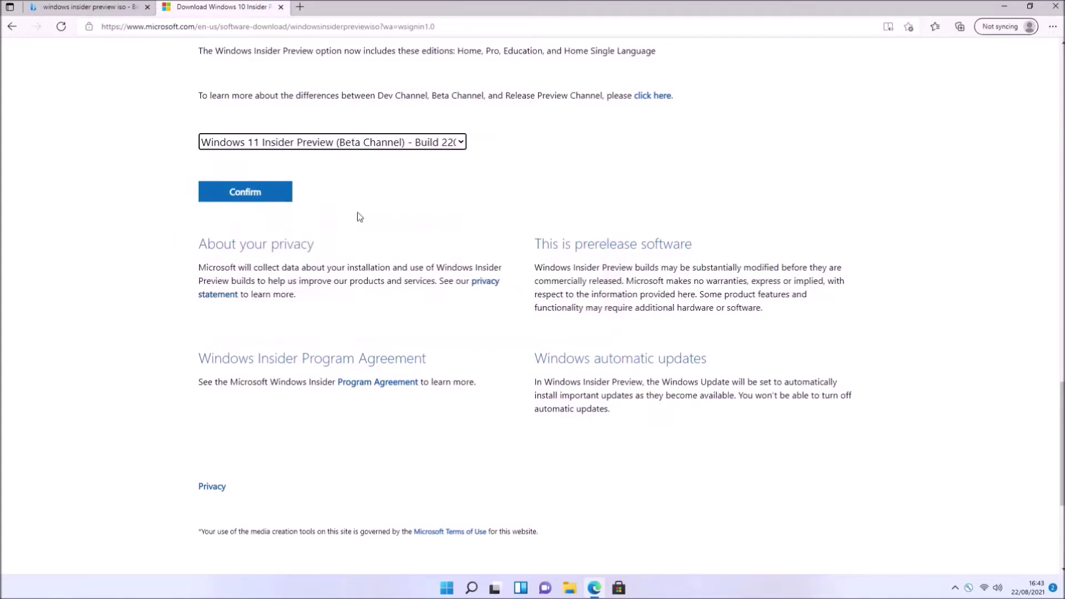
click(279, 203)
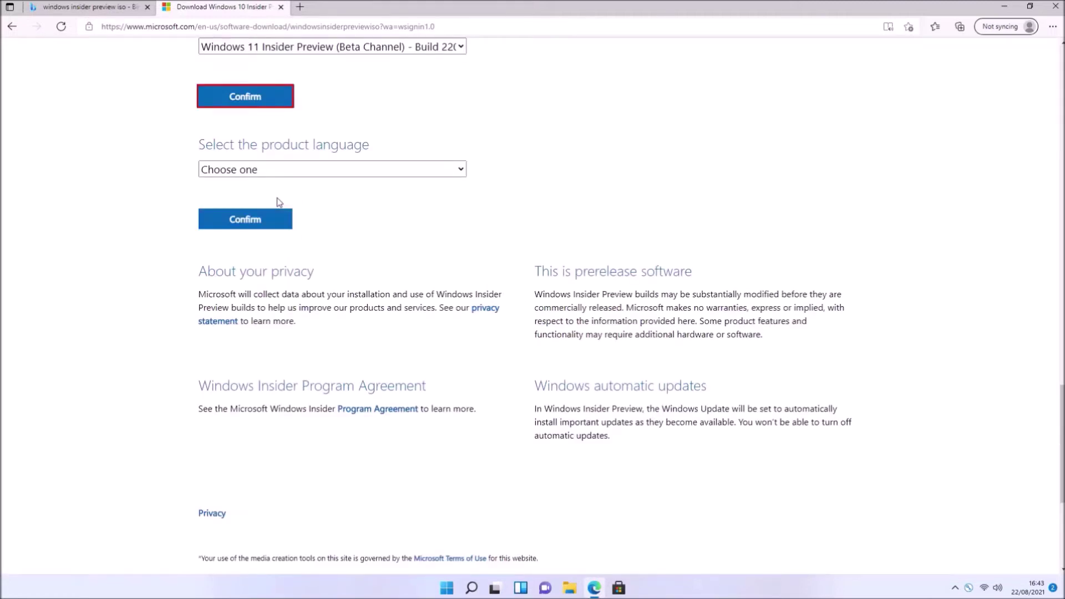
click(275, 175)
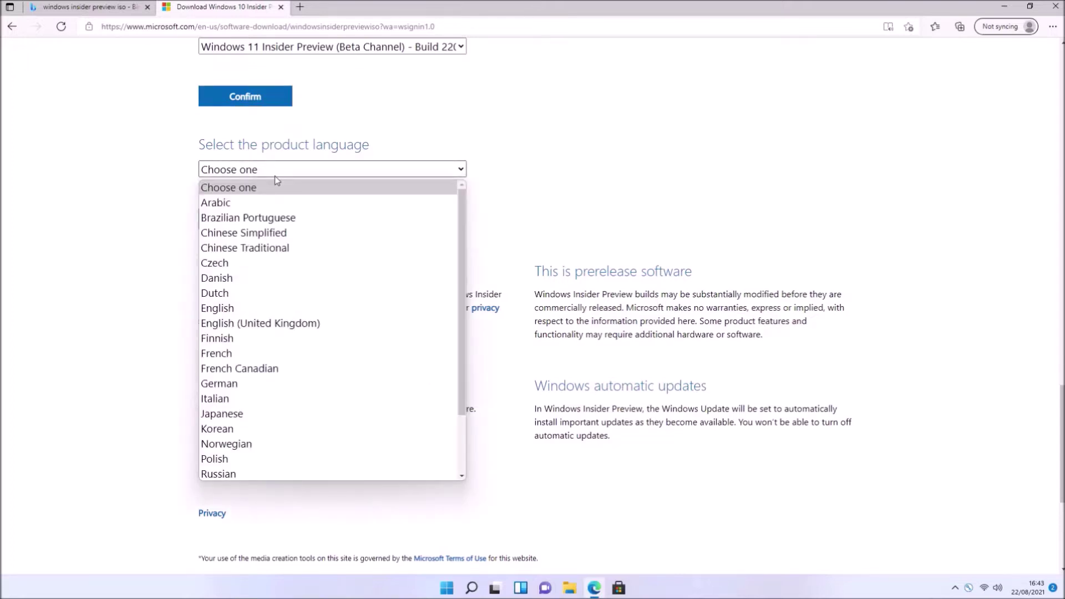
click(294, 323)
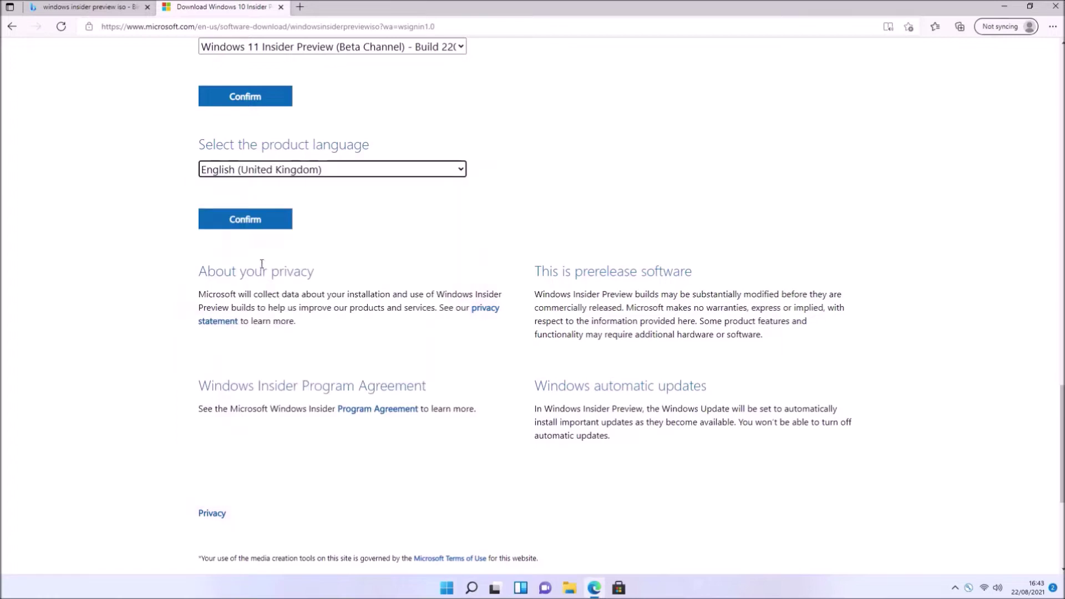
click(248, 224)
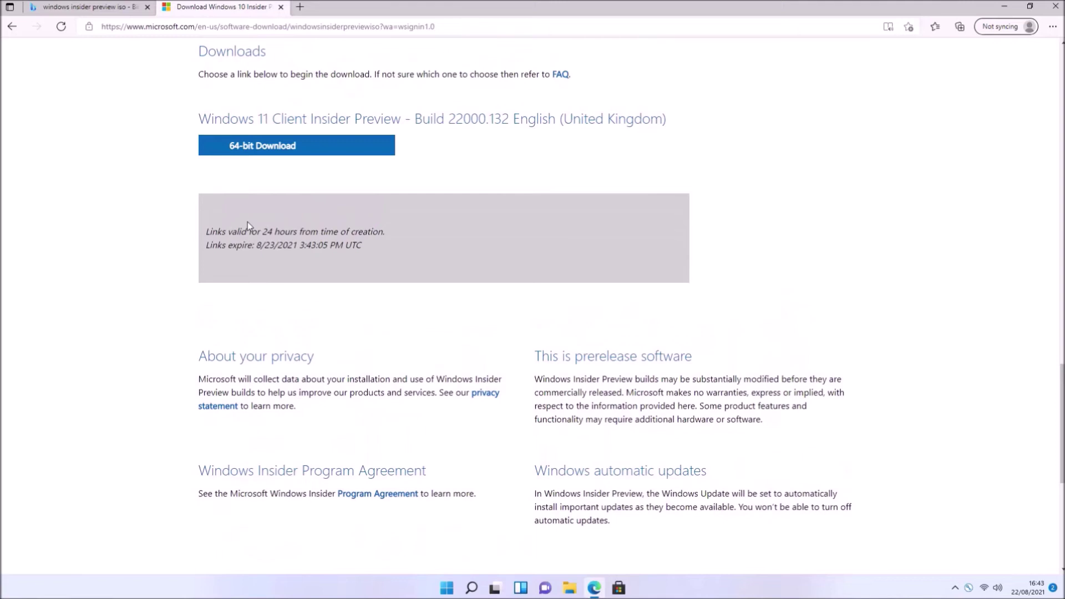
Step: Start the 64-bit download of the Build 22000.132 en-gb ISO
click(297, 150)
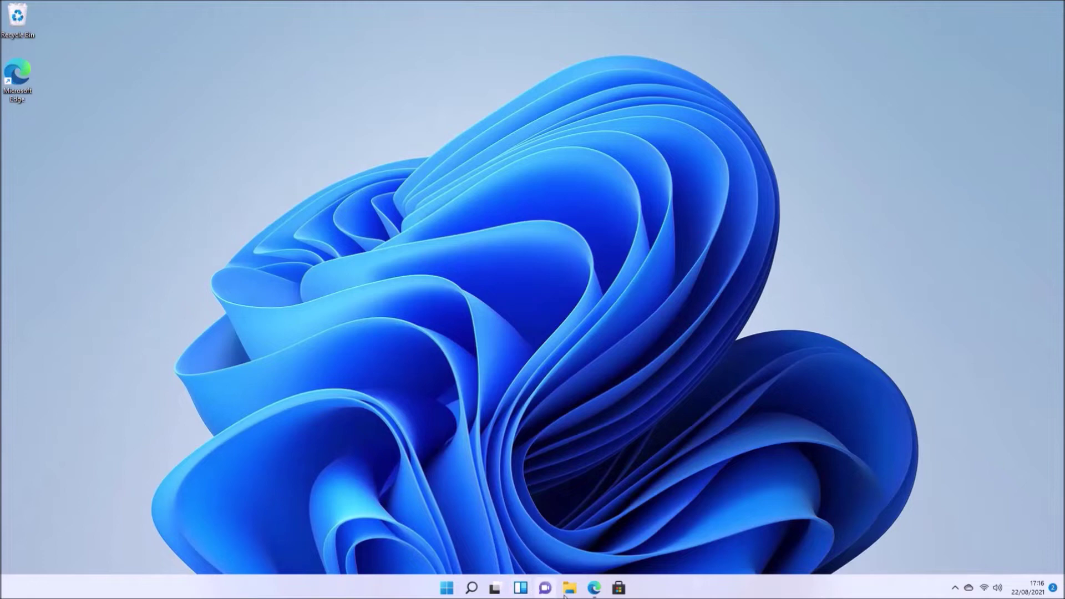
Step: Mount the downloaded ISO from the Downloads folder as DVD Drive (E:)
click(575, 593)
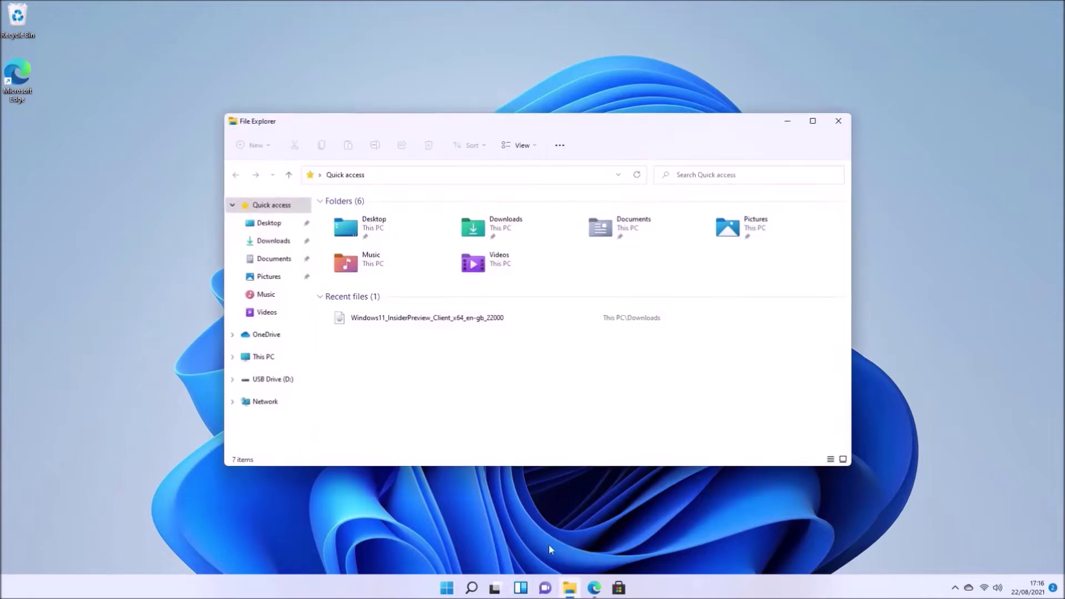
click(486, 228)
double_click(485, 228)
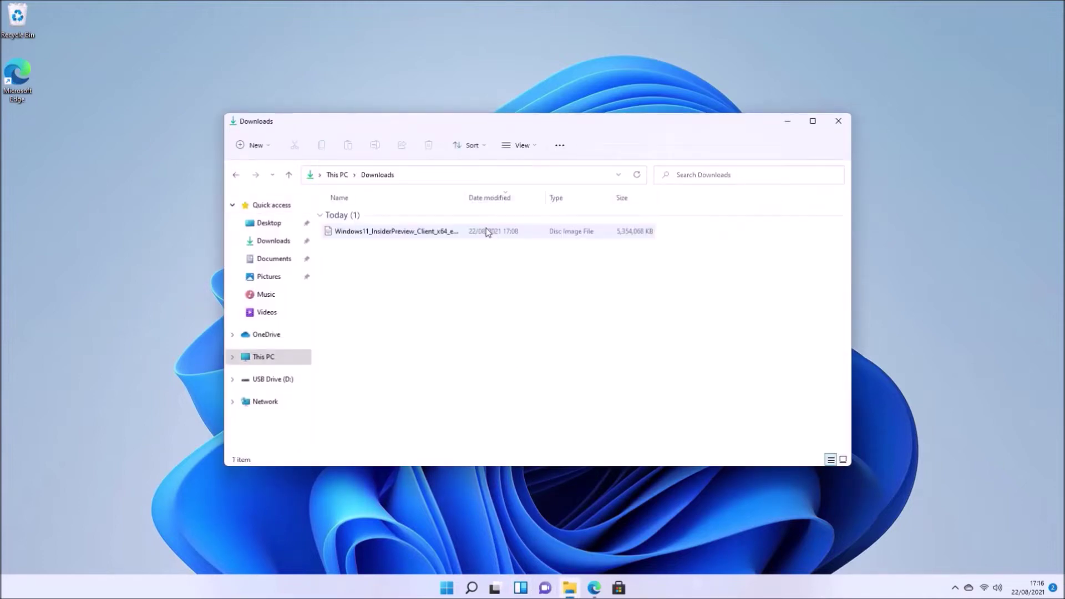
right_click(487, 229)
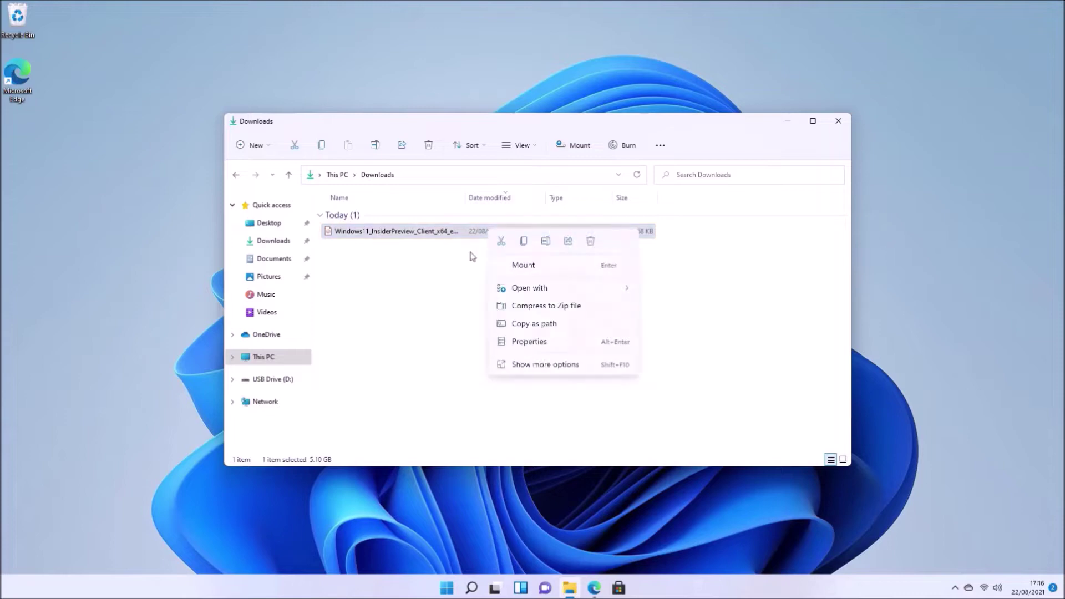
click(508, 265)
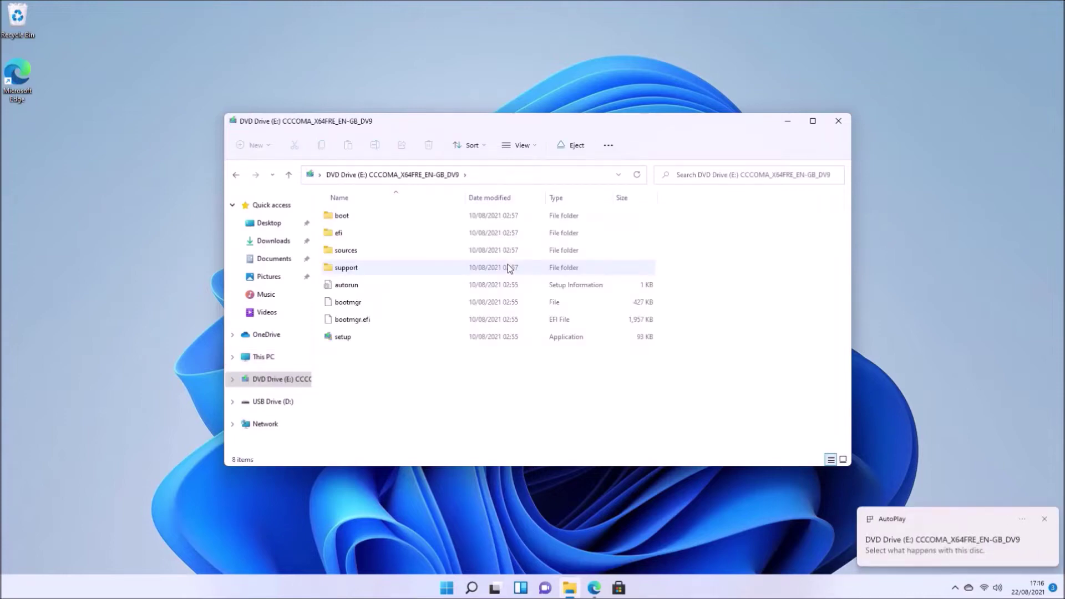
Step: Snap the DVD drive window to the right half and open its sources folder
drag(481, 125, 1062, 143)
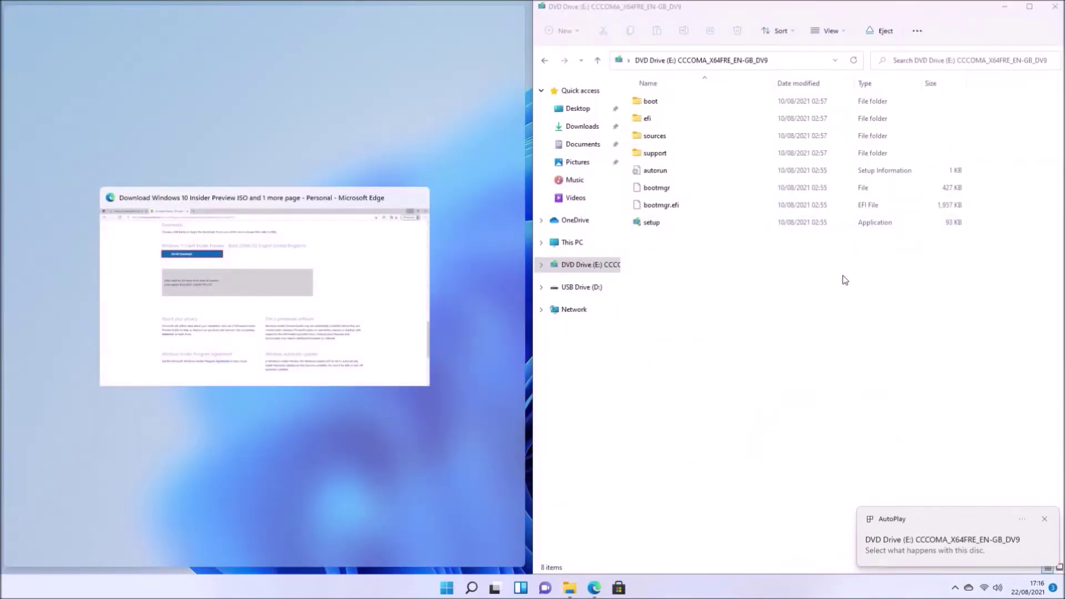
click(822, 309)
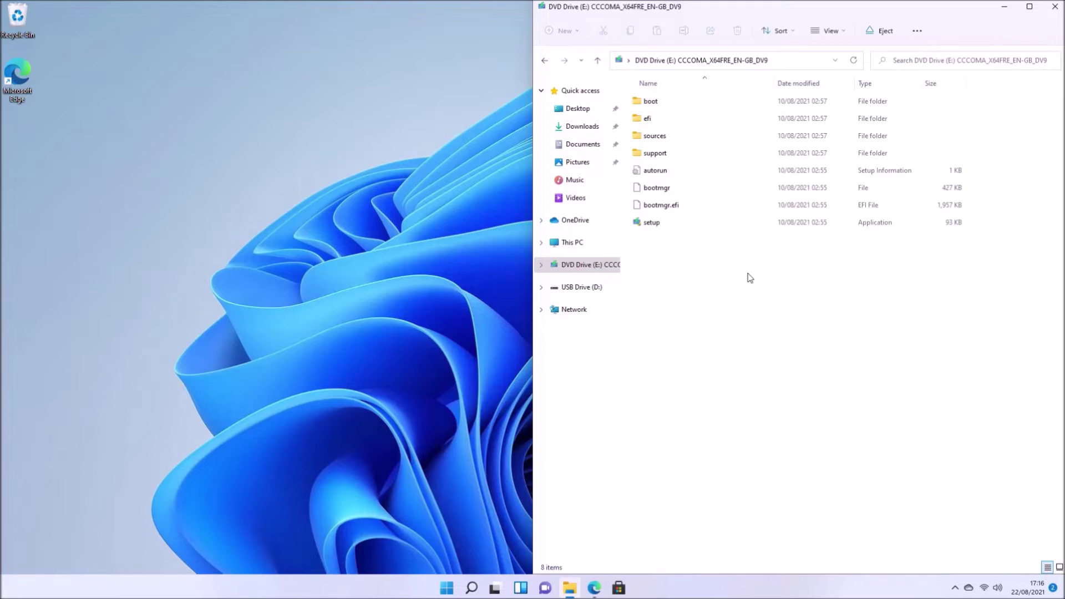
double_click(679, 138)
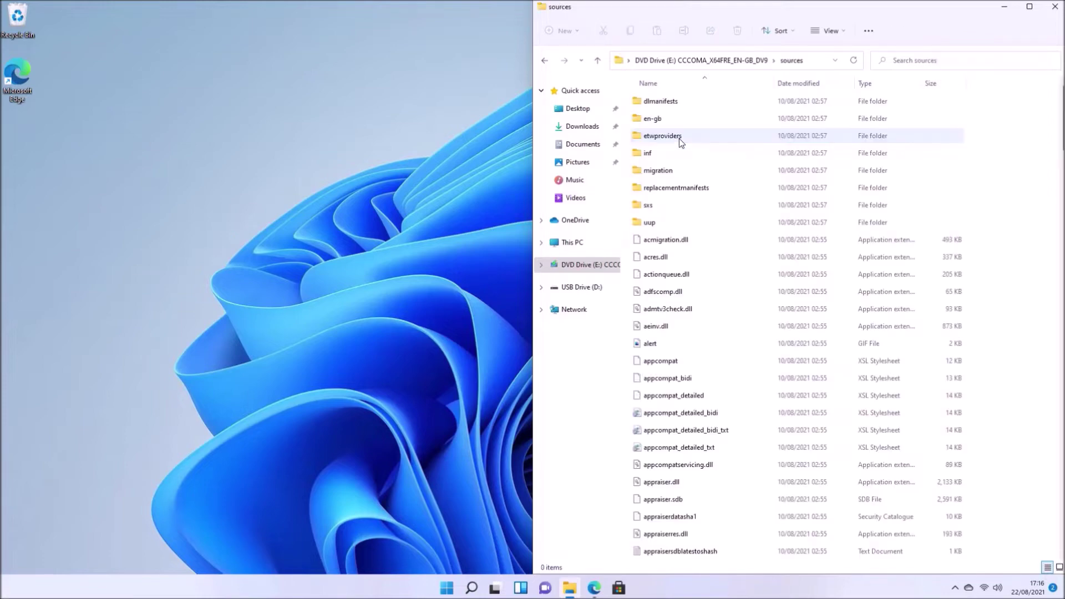
scroll(715, 233, down, 6)
scroll(726, 259, down, 20)
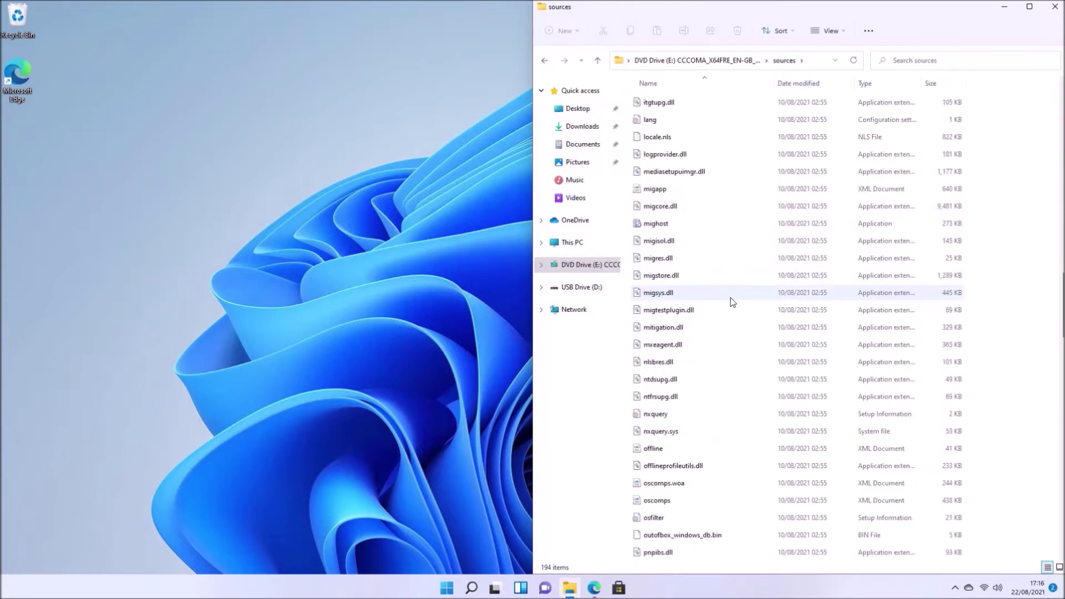
scroll(731, 300, up, 3)
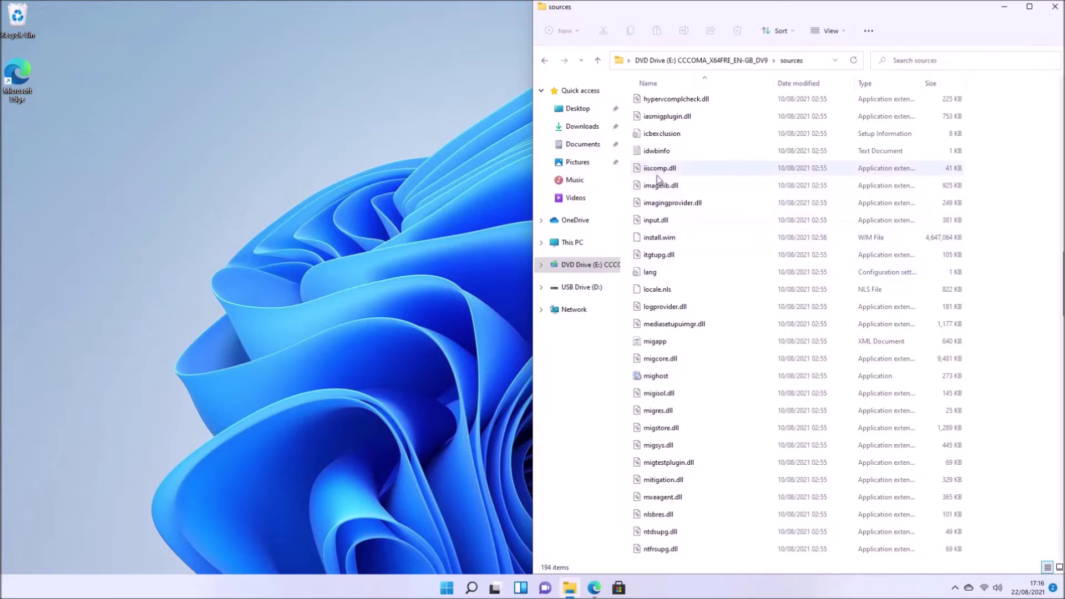
Step: Check install.wim's properties, confirming its size is 4.43 GB
right_click(654, 244)
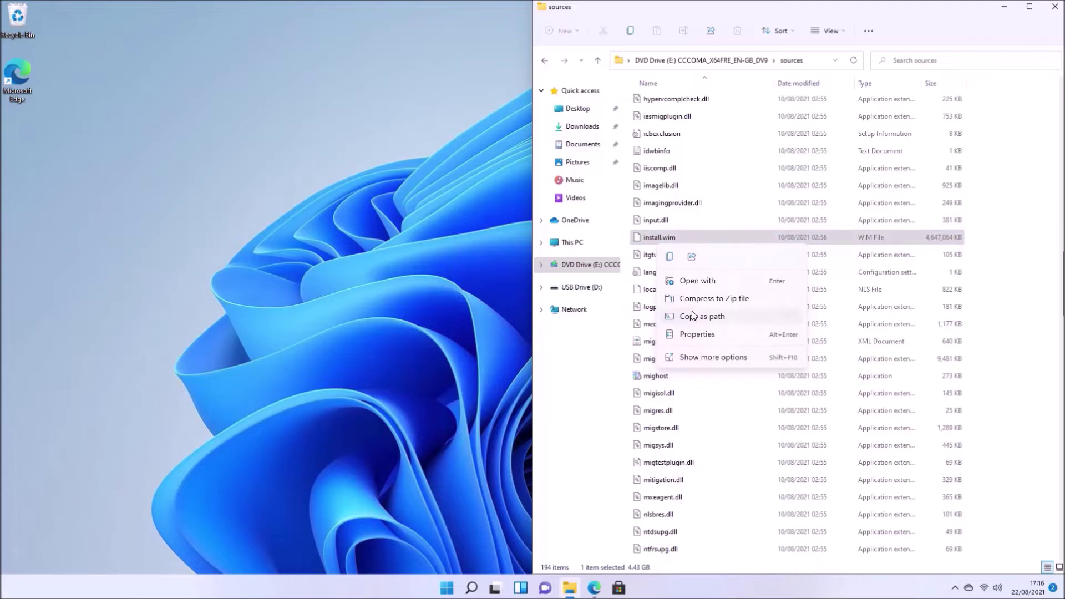
click(694, 333)
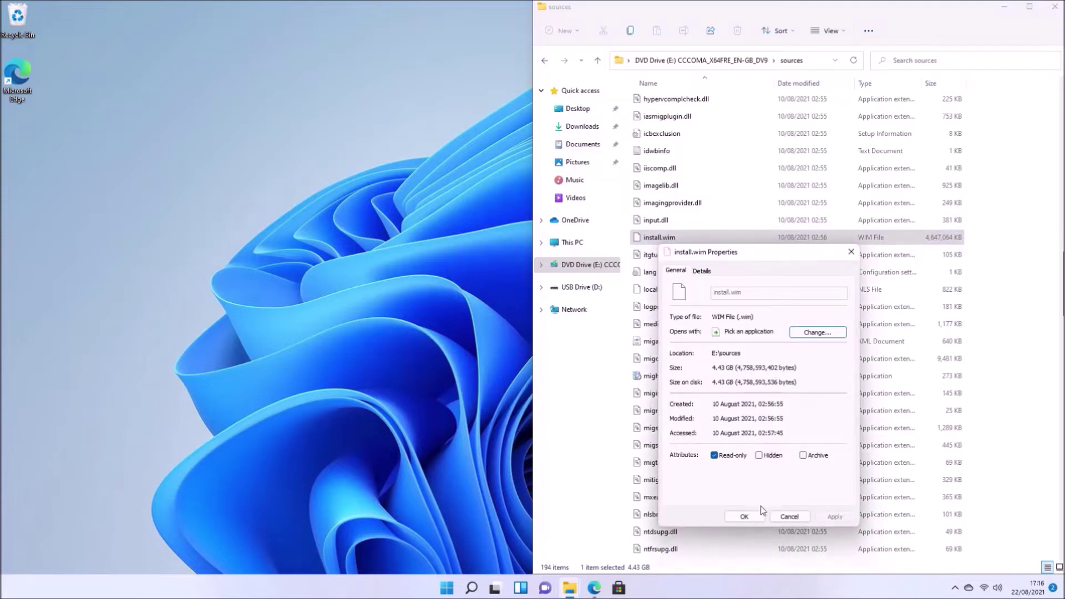
click(746, 516)
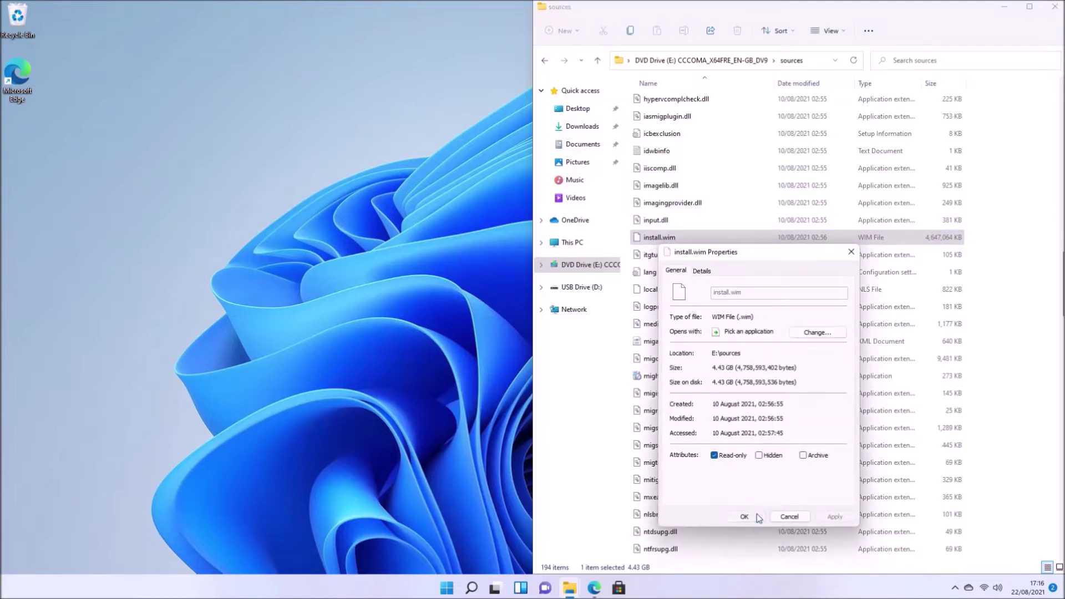
Step: Go back to the DVD Drive (E:) root and select USB Drive (D:) in the navigation pane
click(684, 55)
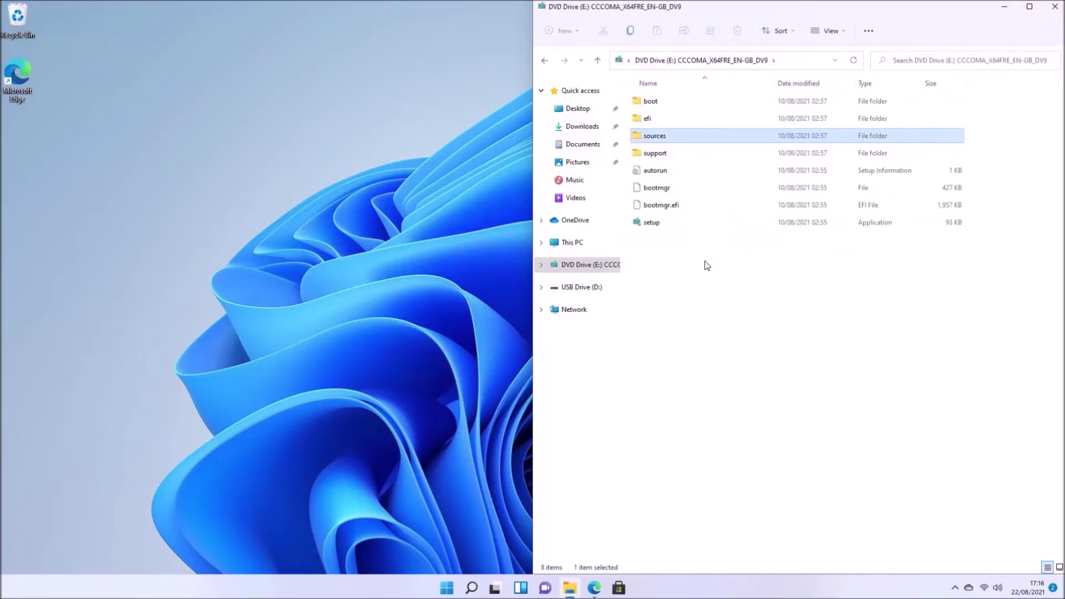
click(703, 289)
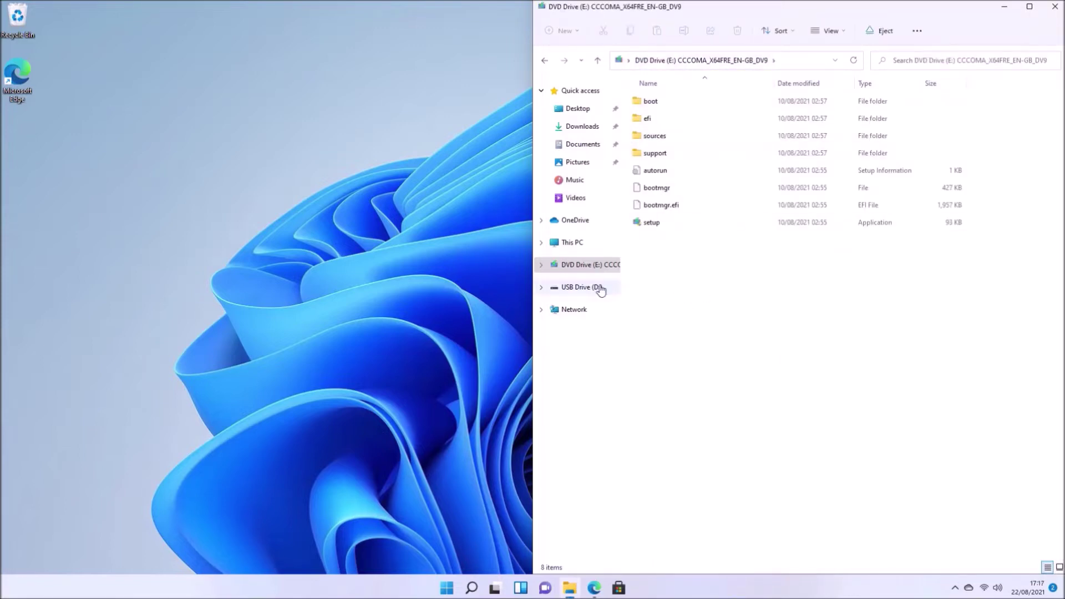
click(600, 288)
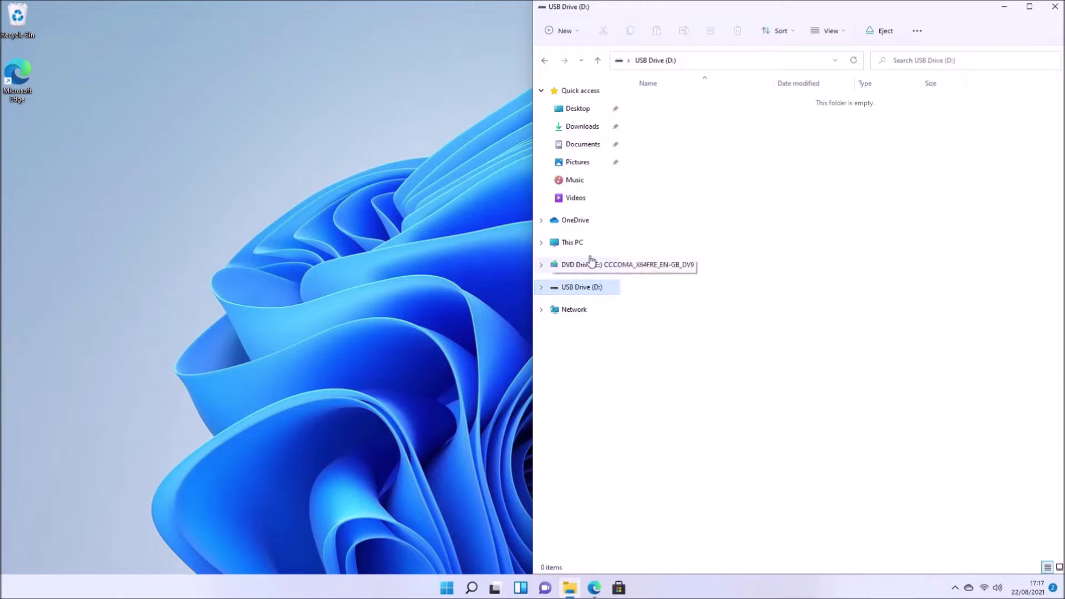
Step: Launch Windows Terminal as administrator and snap it to the left half
right_click(447, 587)
click(444, 430)
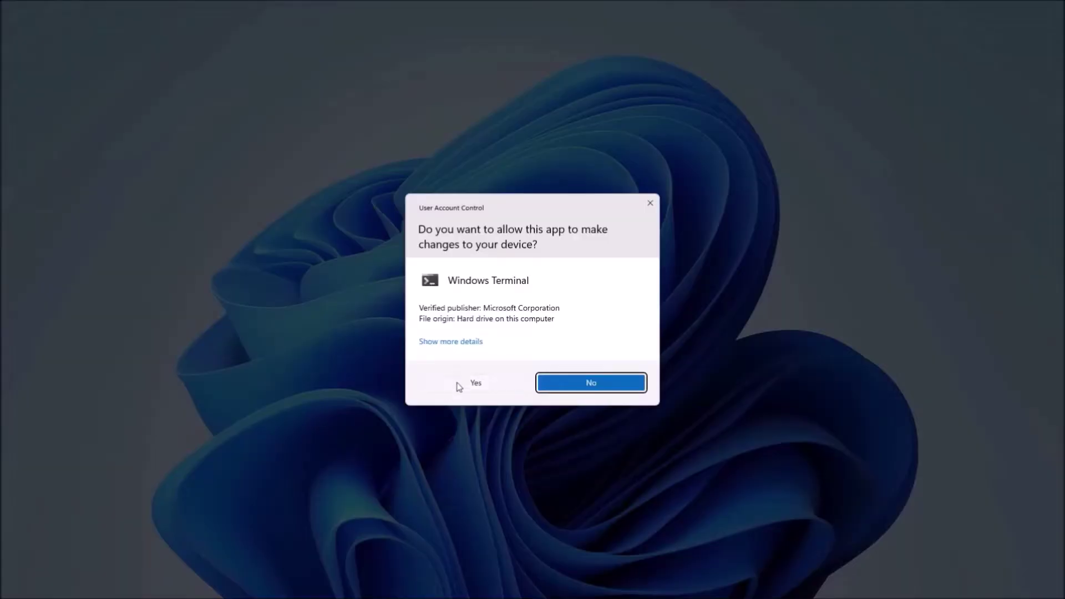
click(458, 382)
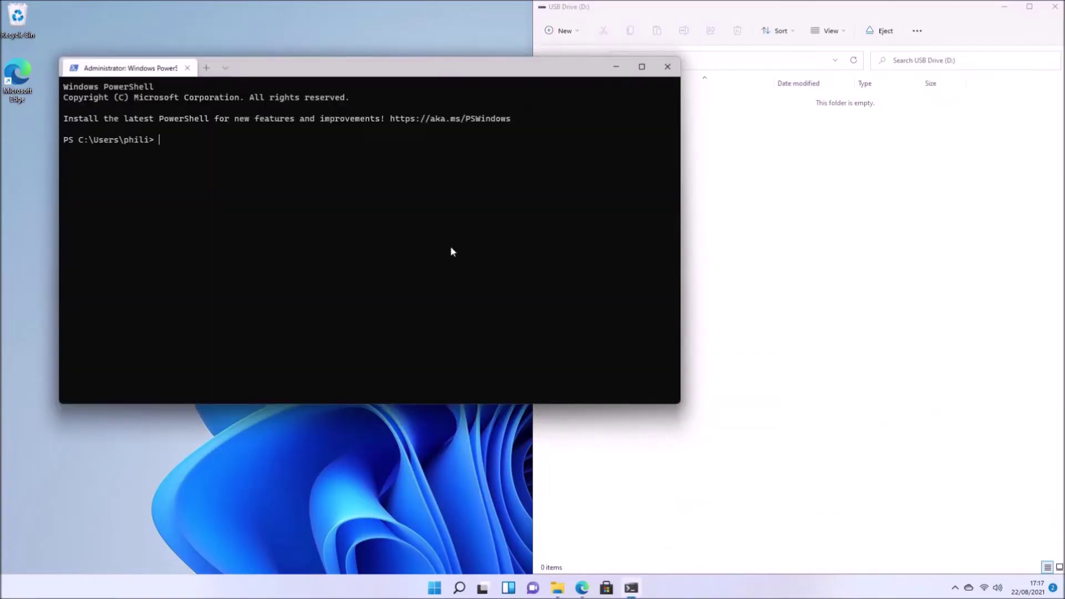
drag(425, 76, 1, 224)
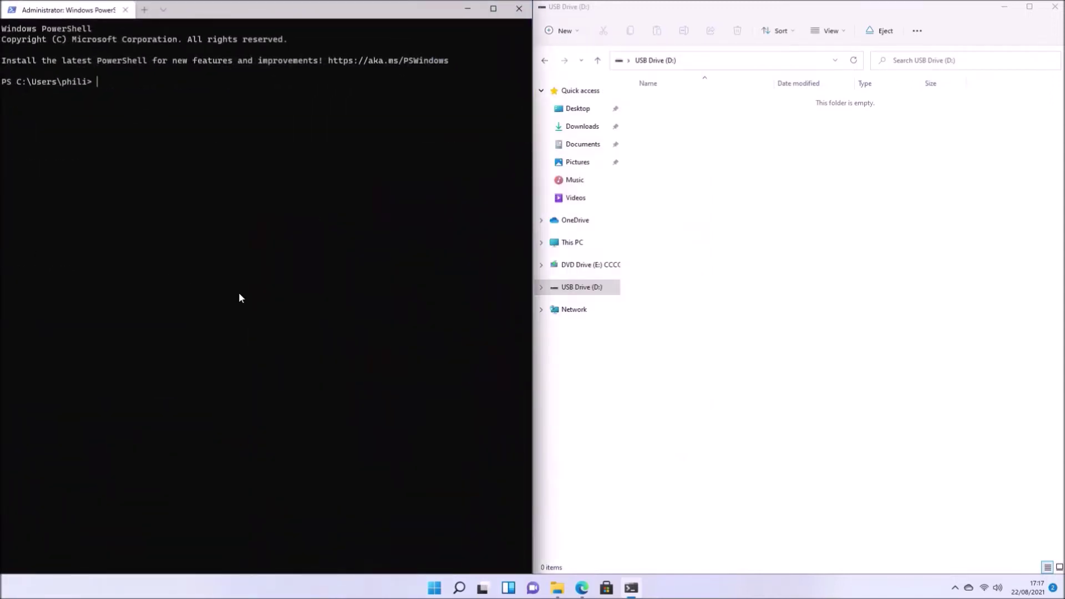
Step: In DiskPart, list disks, select disk 1 (the 29 GB USB) and clean it
text(diskpart)
key(Return)
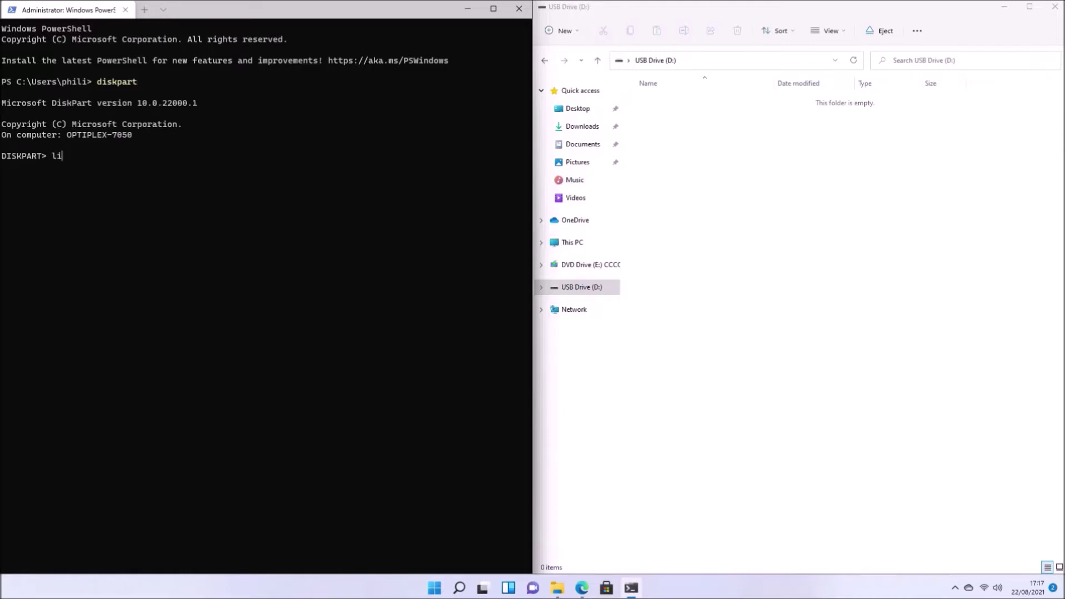
text(list disk)
key(Return)
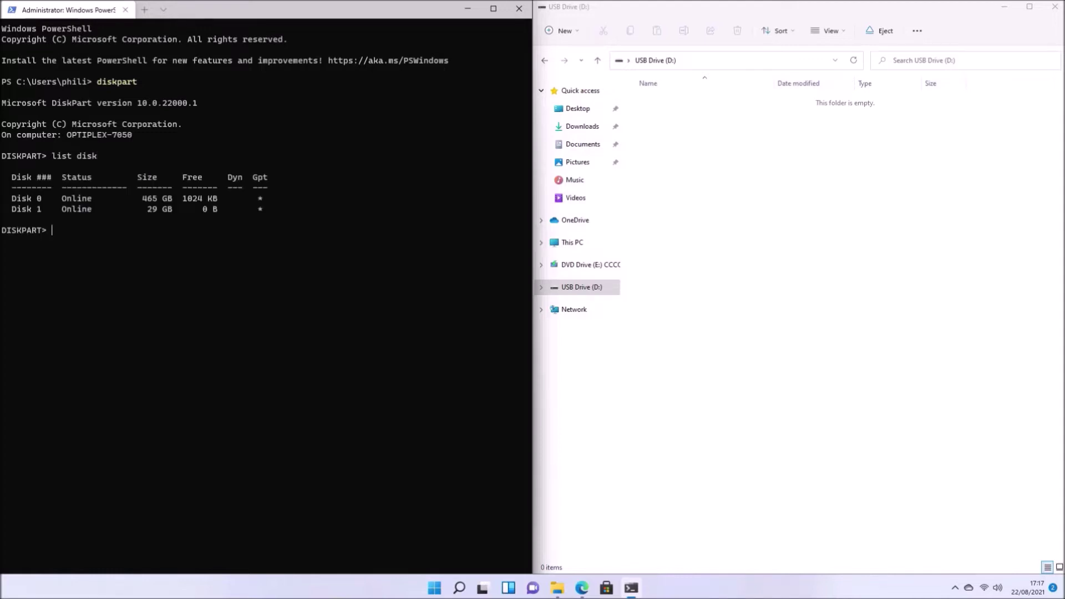
text(select disk 1)
key(Return)
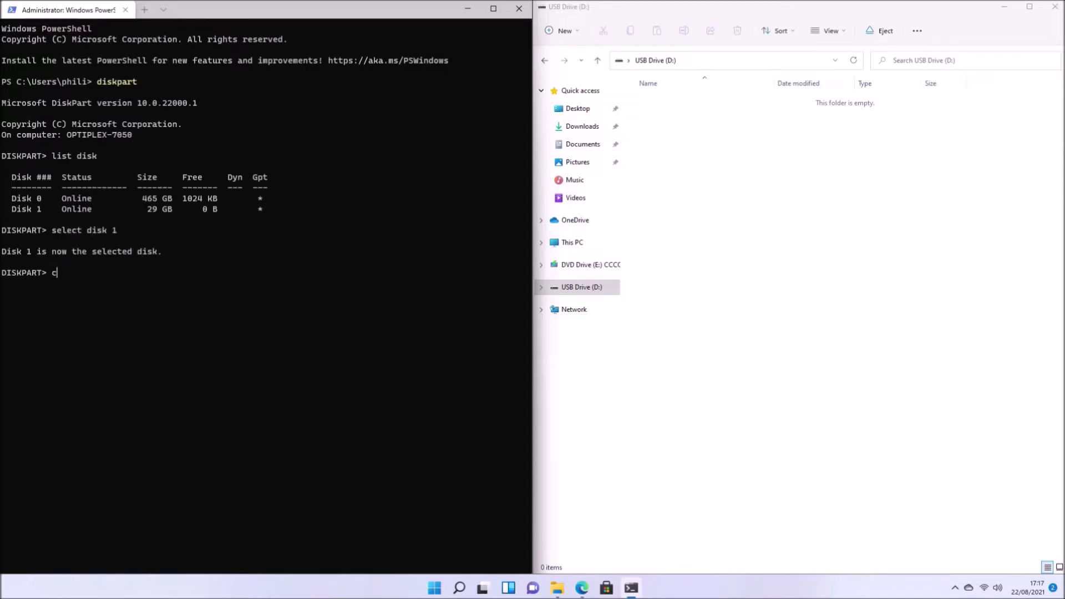
text(clean)
key(Return)
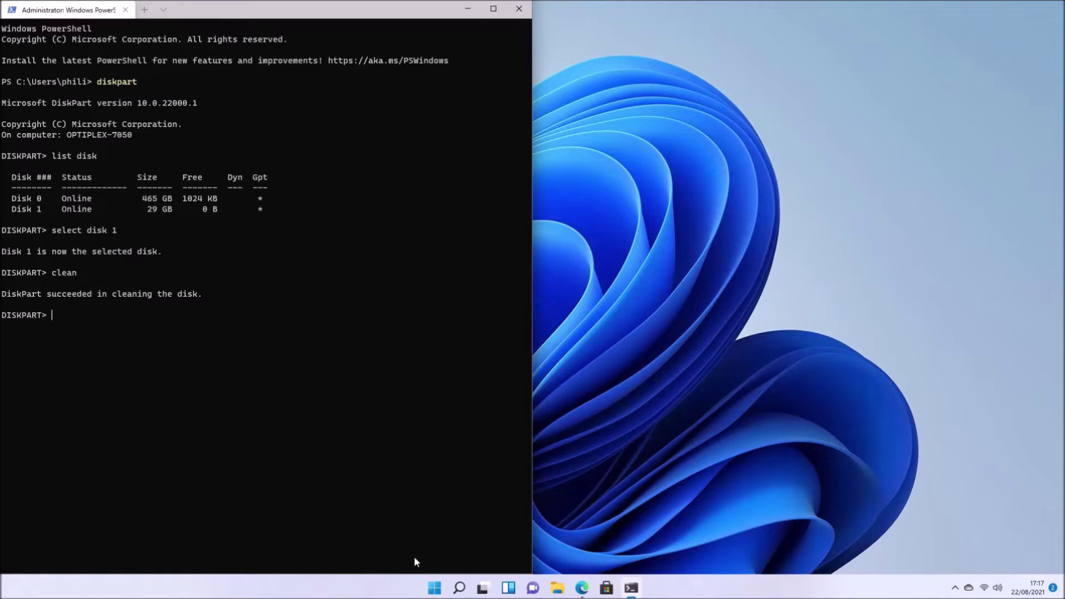
Step: Reopen File Explorer at Quick access and snap it to the right half beside the terminal
click(557, 589)
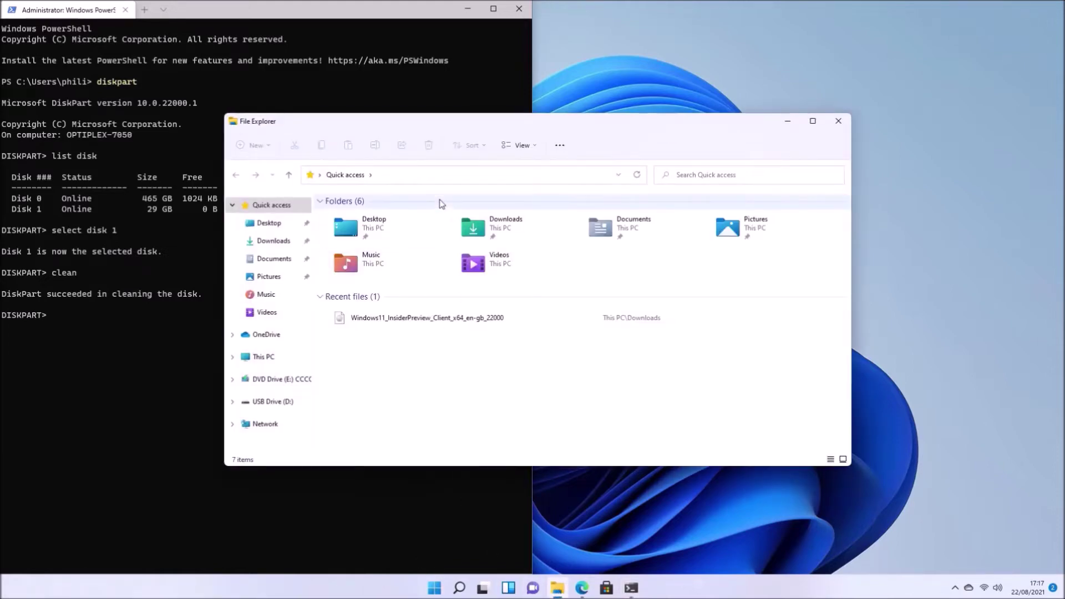
click(519, 145)
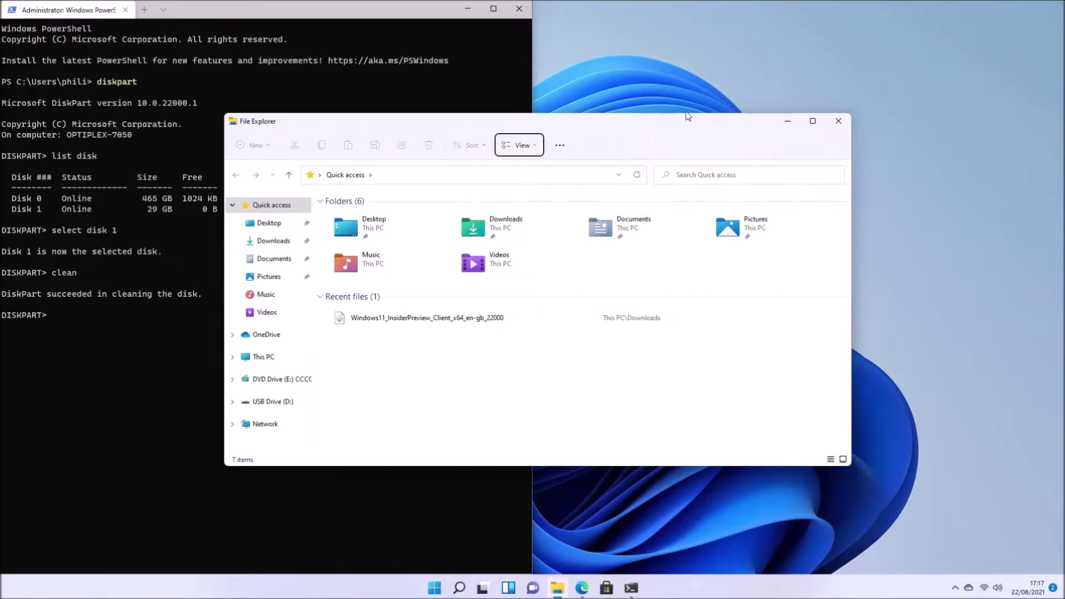
drag(640, 117, 1062, 119)
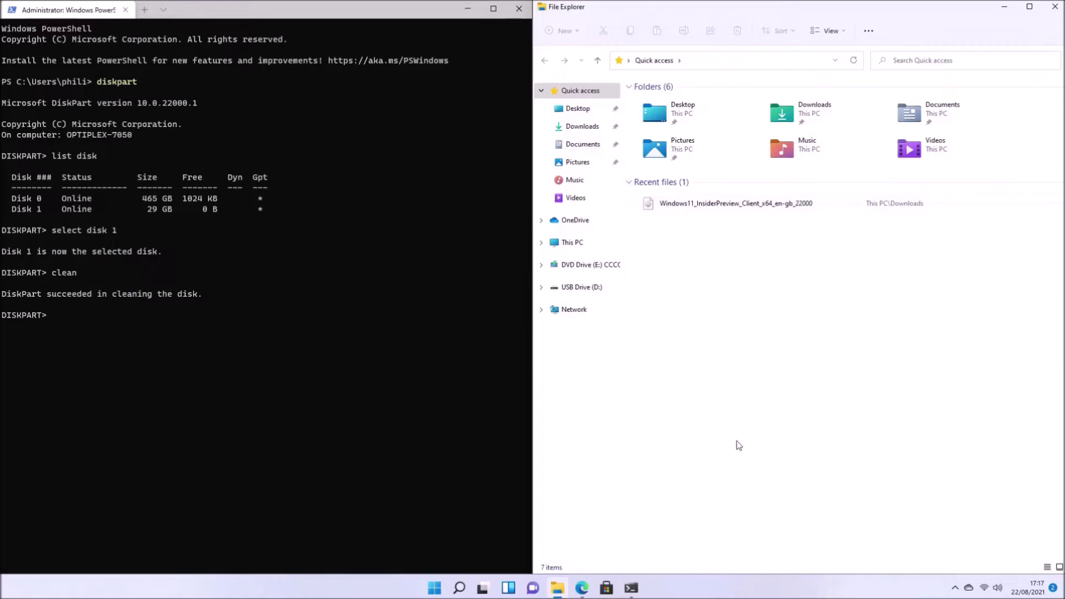
Step: Open Disk Management from the Start button's admin shortcut menu
right_click(442, 588)
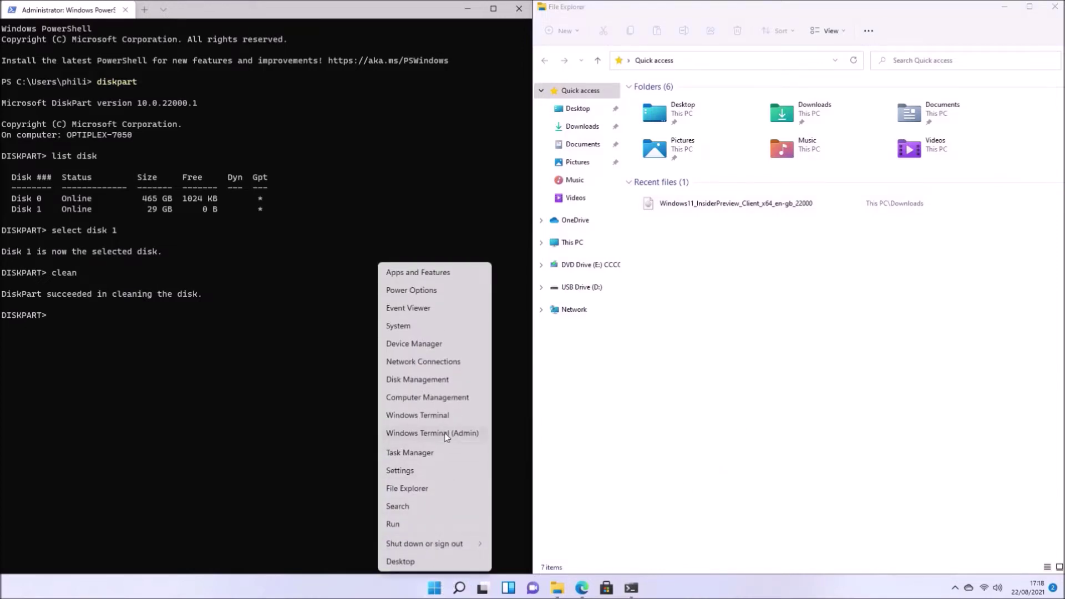
click(451, 381)
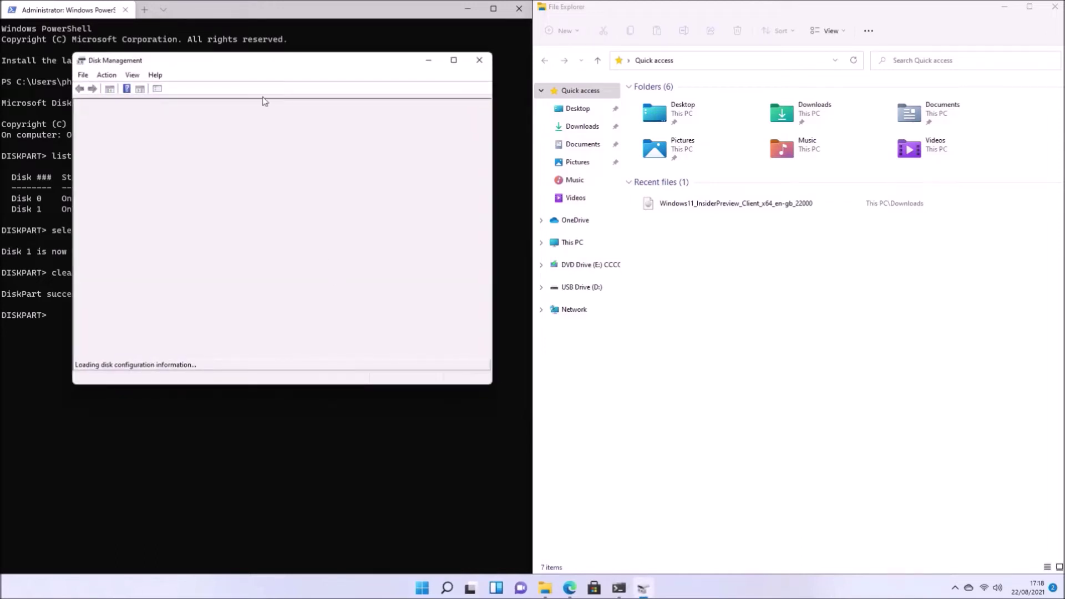
mouse_move(256, 56)
mouse_down()
mouse_move(256, 100)
mouse_move(256, 68)
mouse_up()
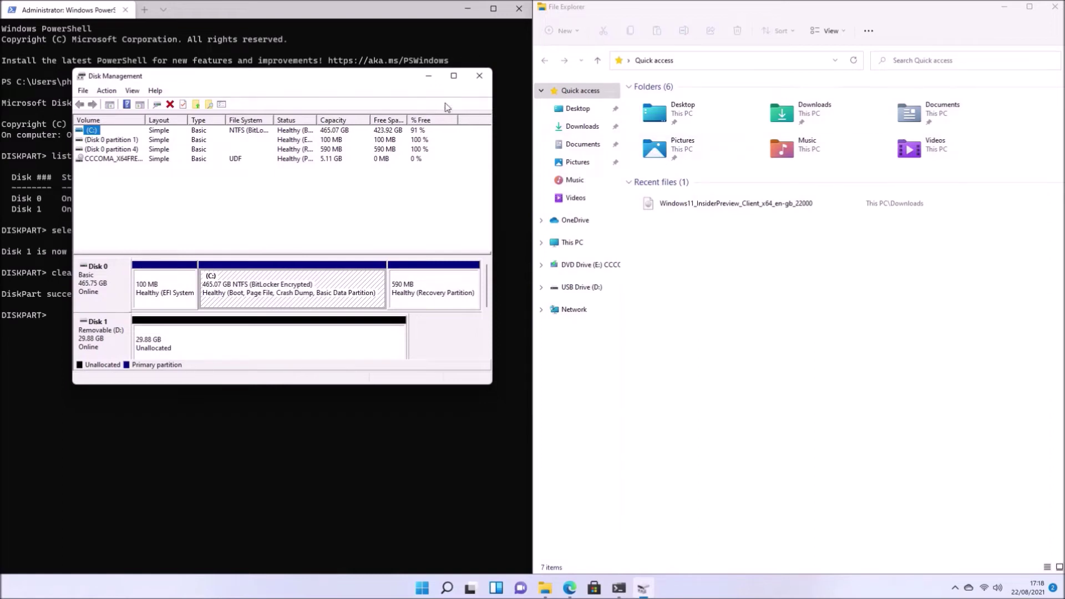
Step: Dismiss the USB Drive (D:) insert-disc prompt, close File Explorer, and snap Disk Management right
click(559, 288)
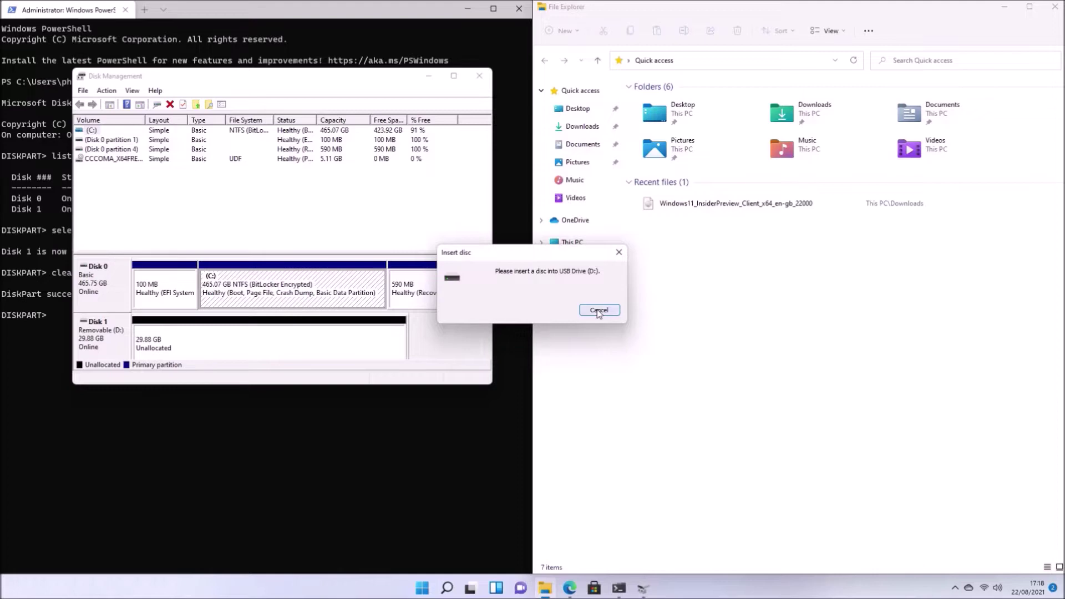
click(599, 310)
click(1054, 6)
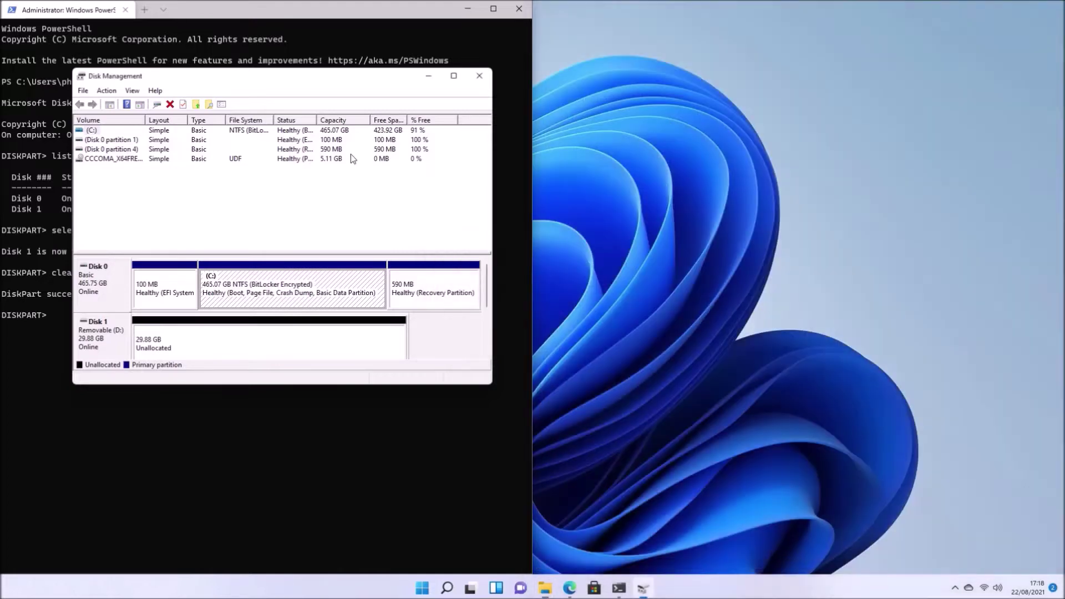
drag(719, 79, 1062, 122)
right_click(712, 267)
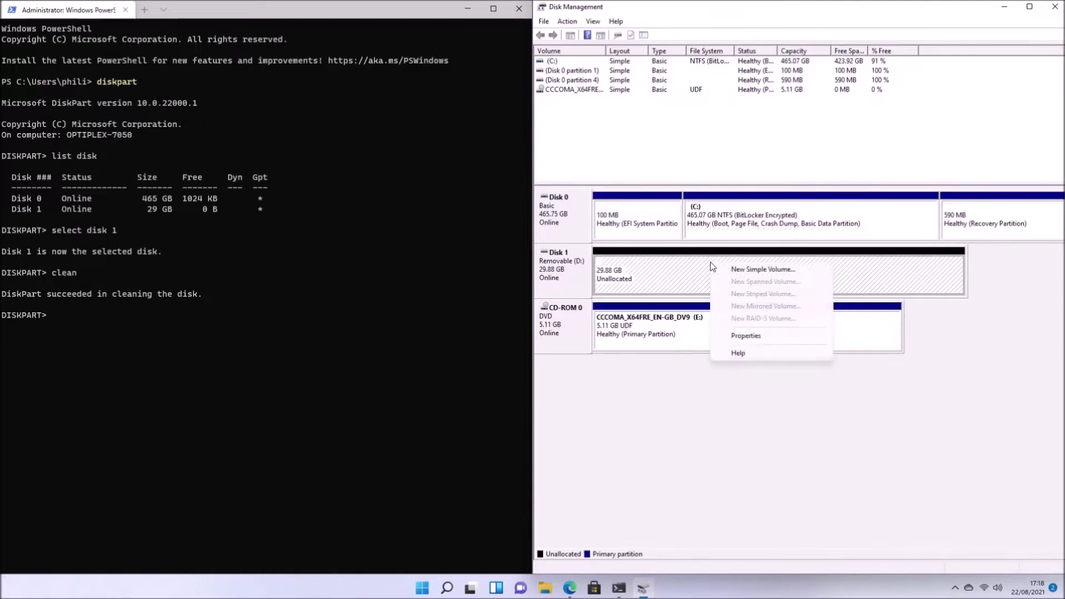
click(748, 336)
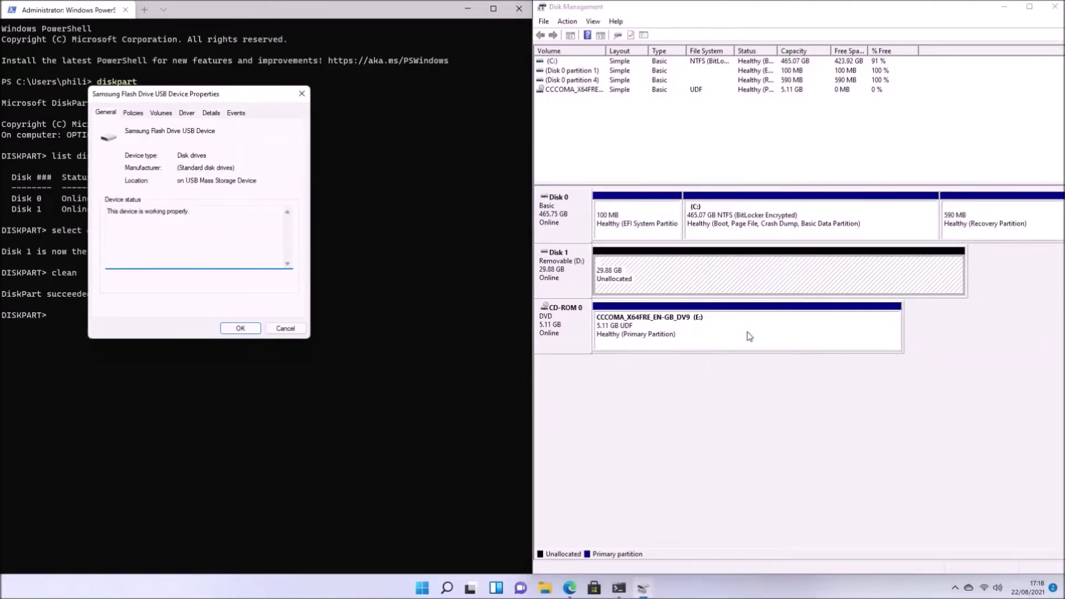
click(132, 112)
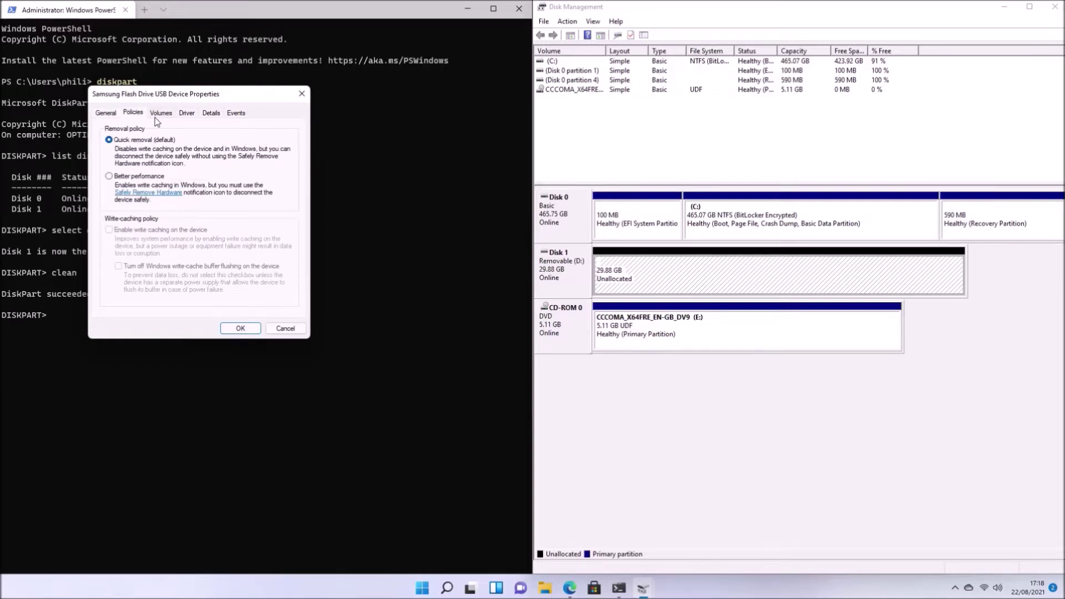
click(159, 118)
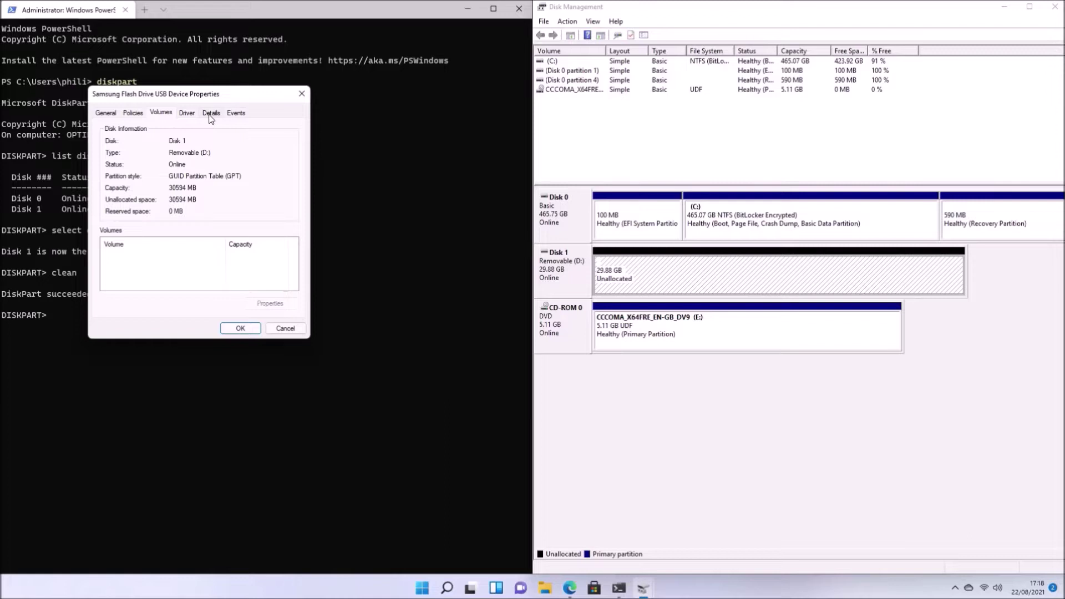
click(189, 115)
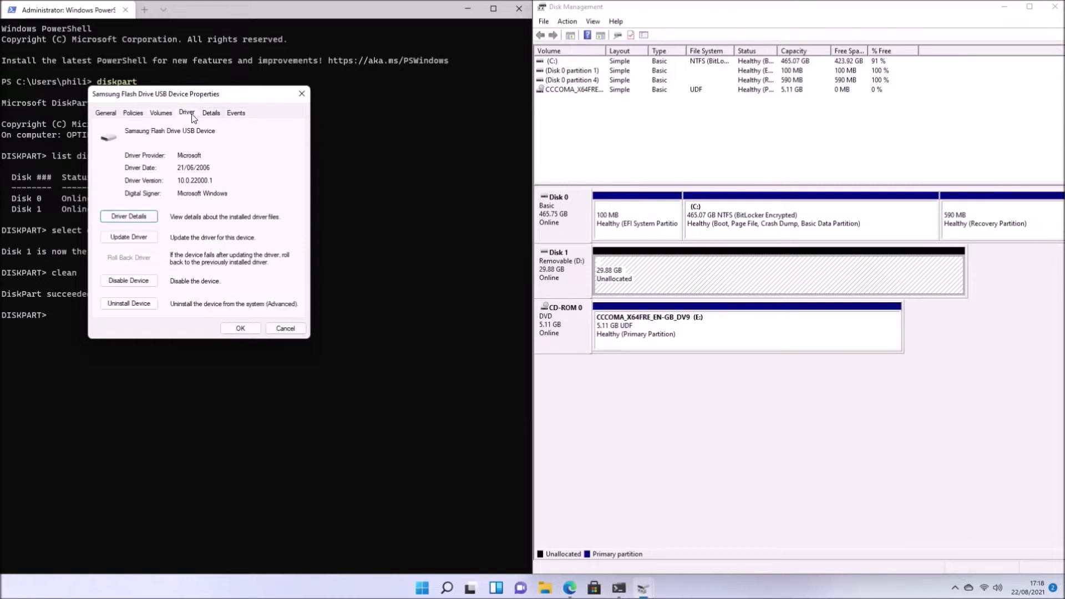
click(203, 115)
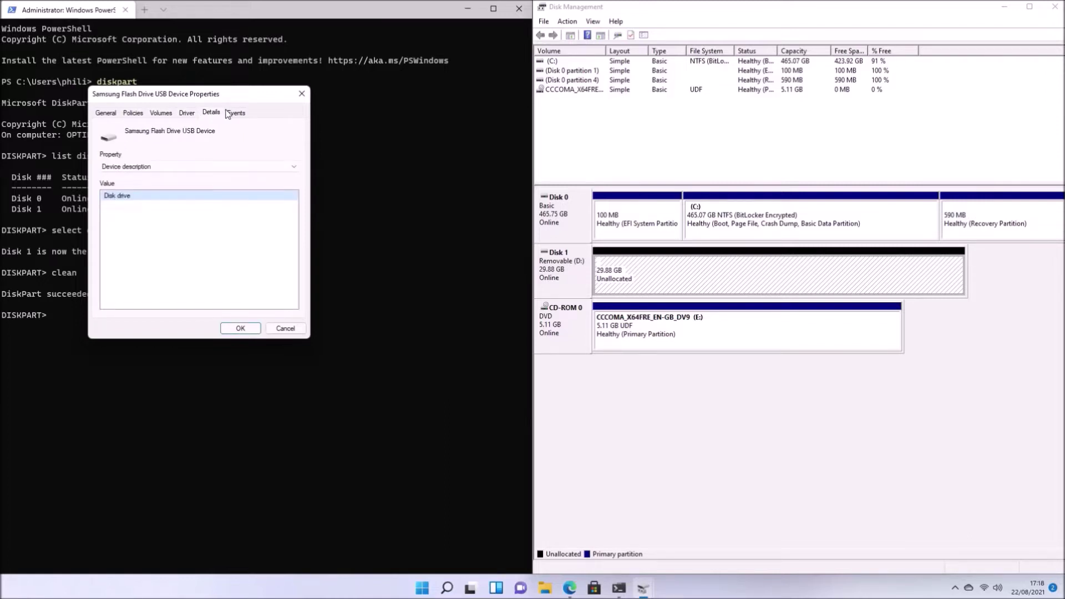
click(228, 114)
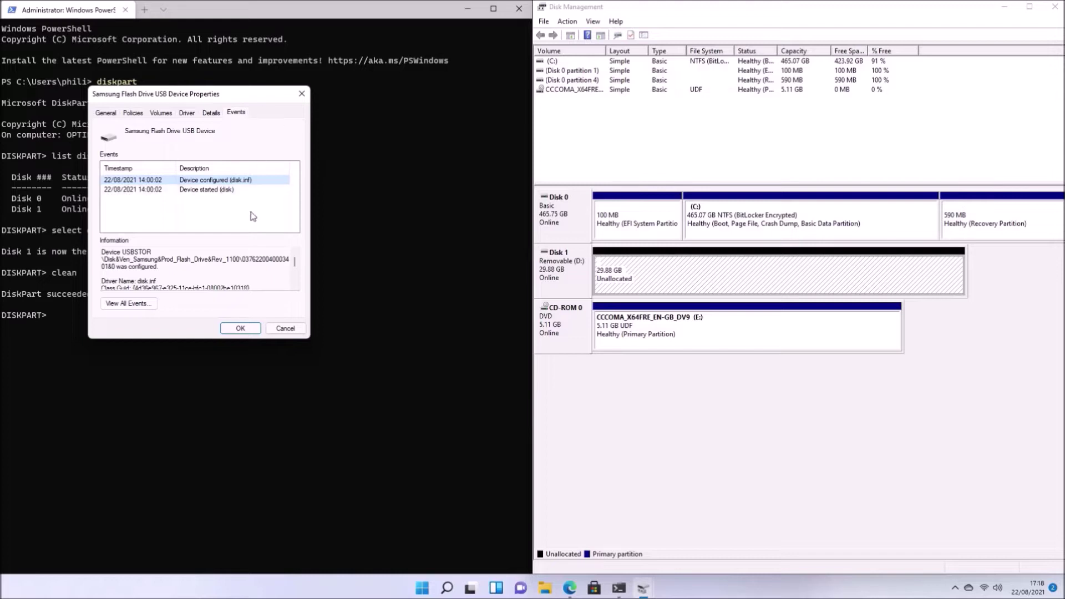
click(241, 328)
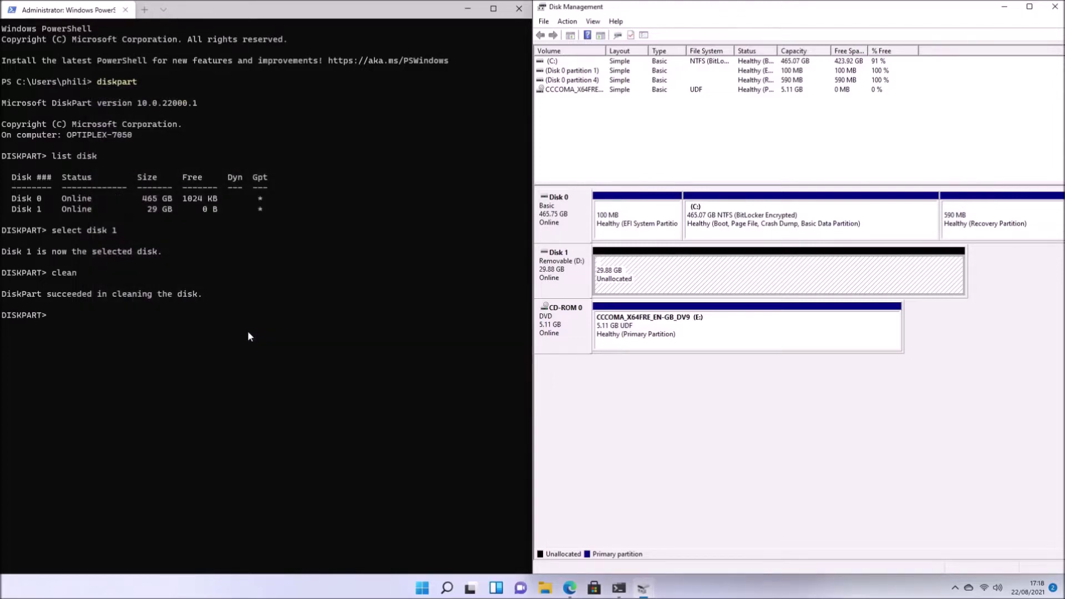
Step: Launch New Simple Volume on Disk 1's unallocated space and advance to the 30593 MB size page
right_click(630, 272)
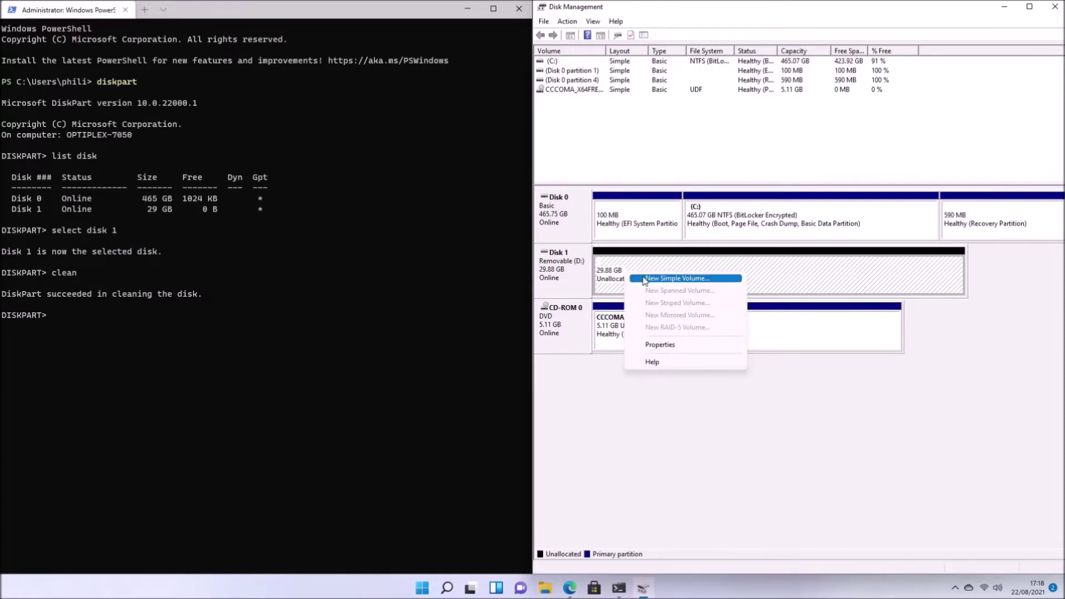
click(643, 279)
click(750, 261)
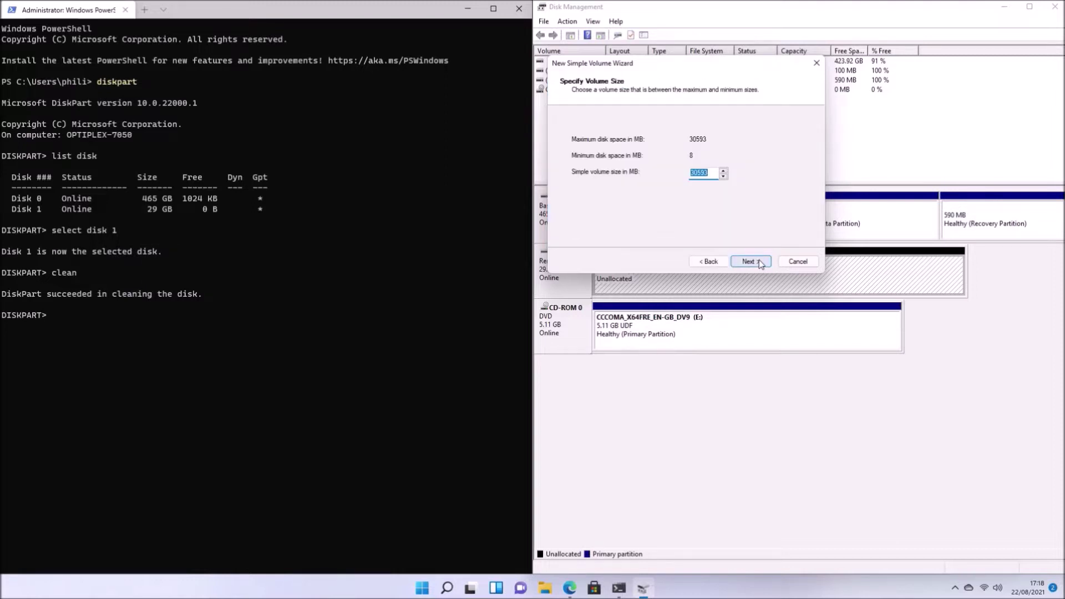
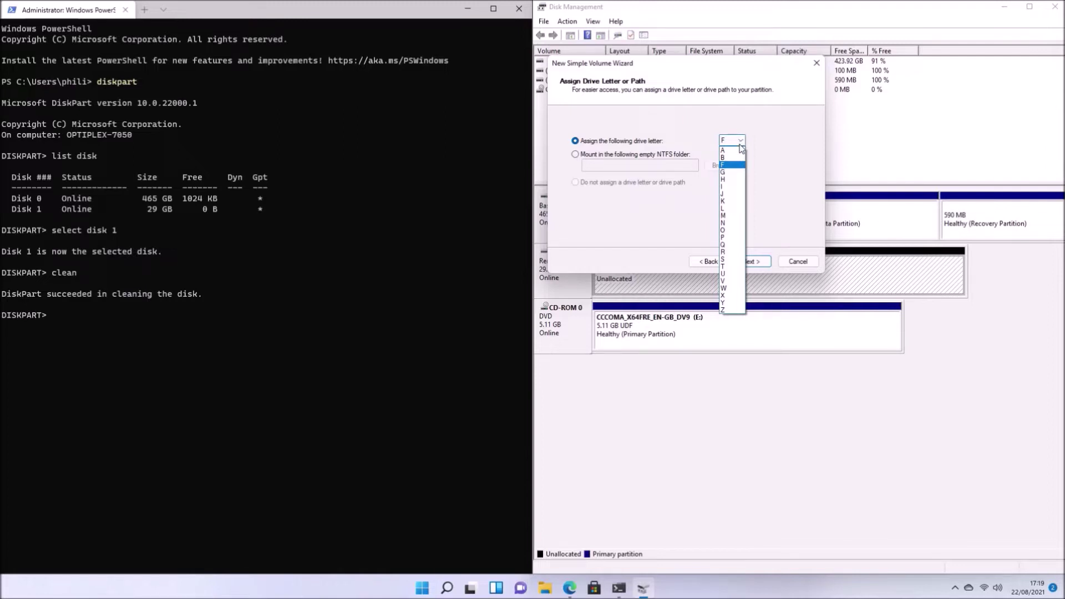
Step: Finish the 1 GB volume with drive letter I, FAT32 file system and volume label BOOT
click(731, 189)
click(743, 259)
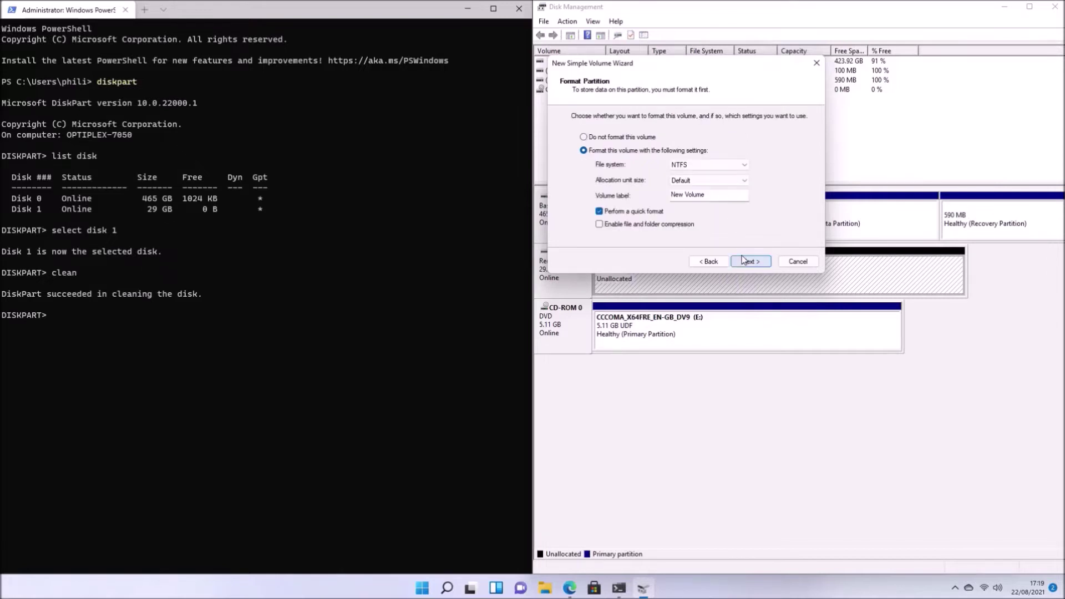
click(735, 166)
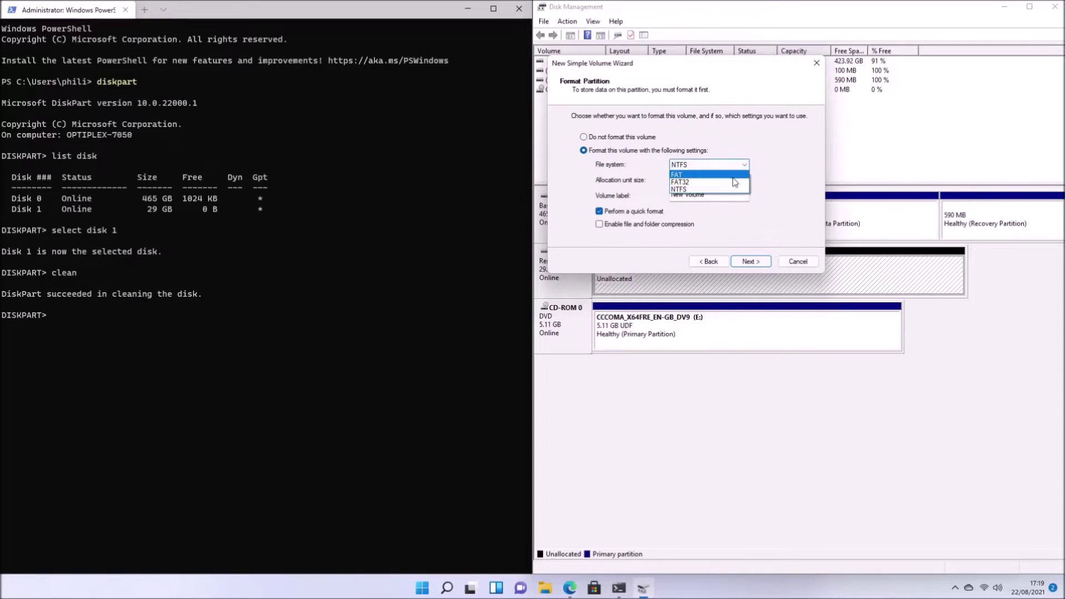
click(734, 182)
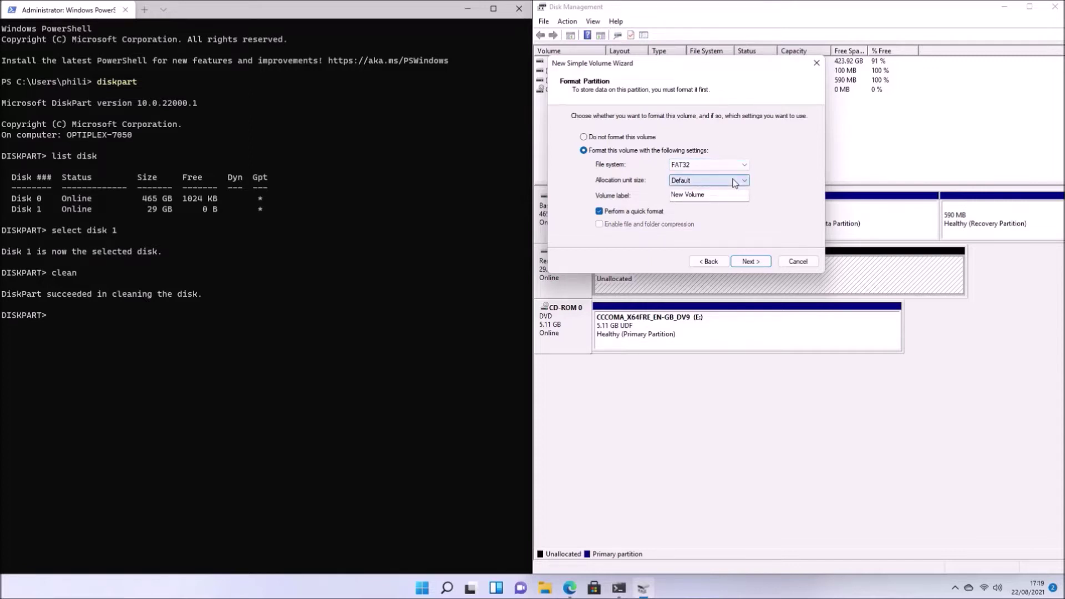
drag(729, 191, 670, 192)
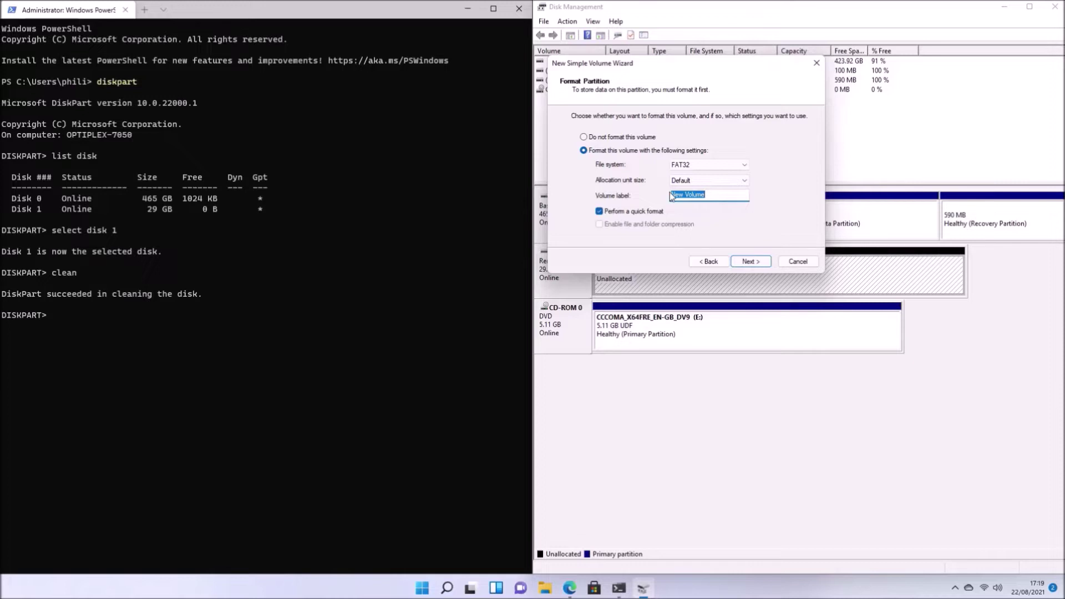
text(B)
click(749, 261)
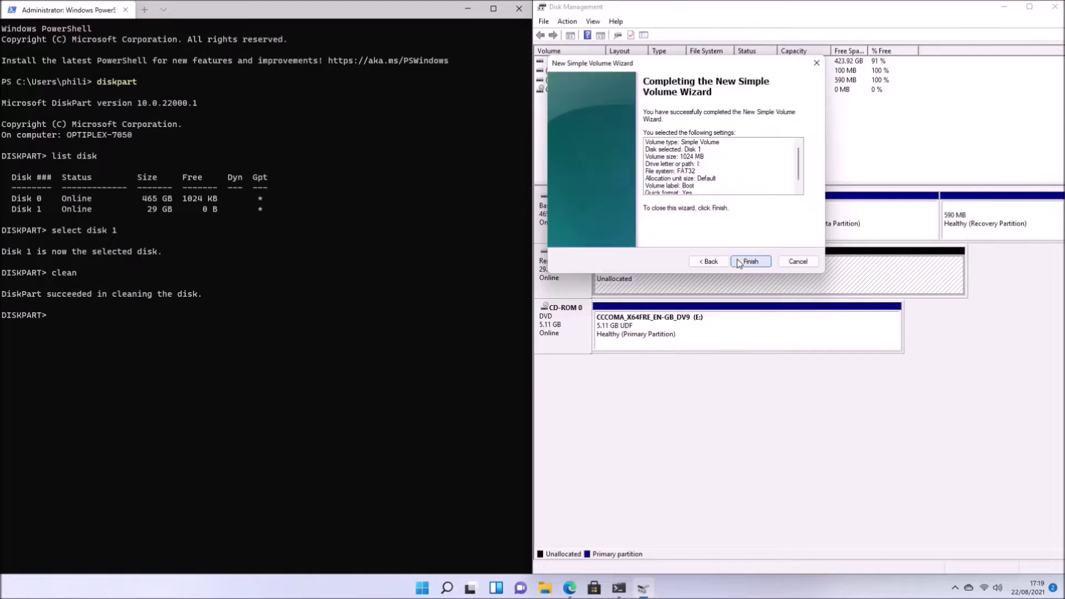
click(738, 261)
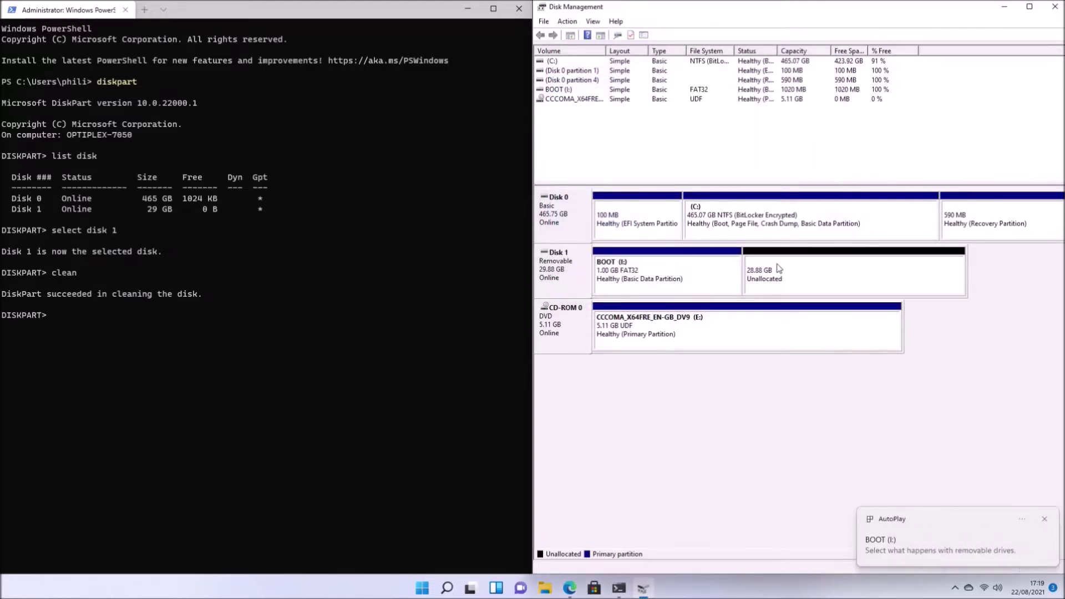
Step: Start a new simple volume on Disk 1's unallocated space at the full 29568 MB with drive letter J
right_click(797, 265)
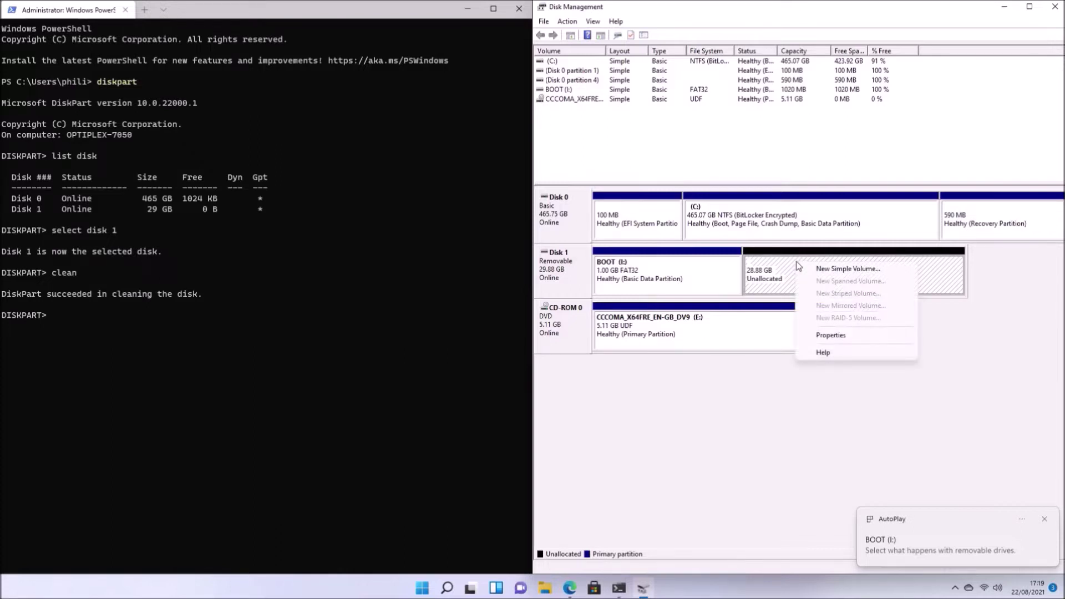
click(808, 268)
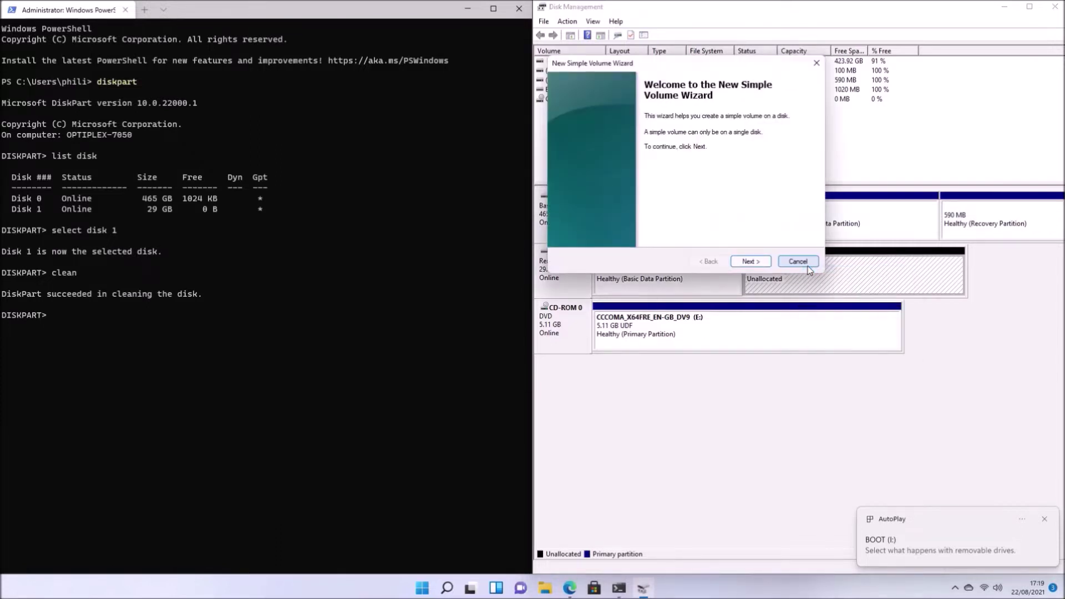
click(759, 263)
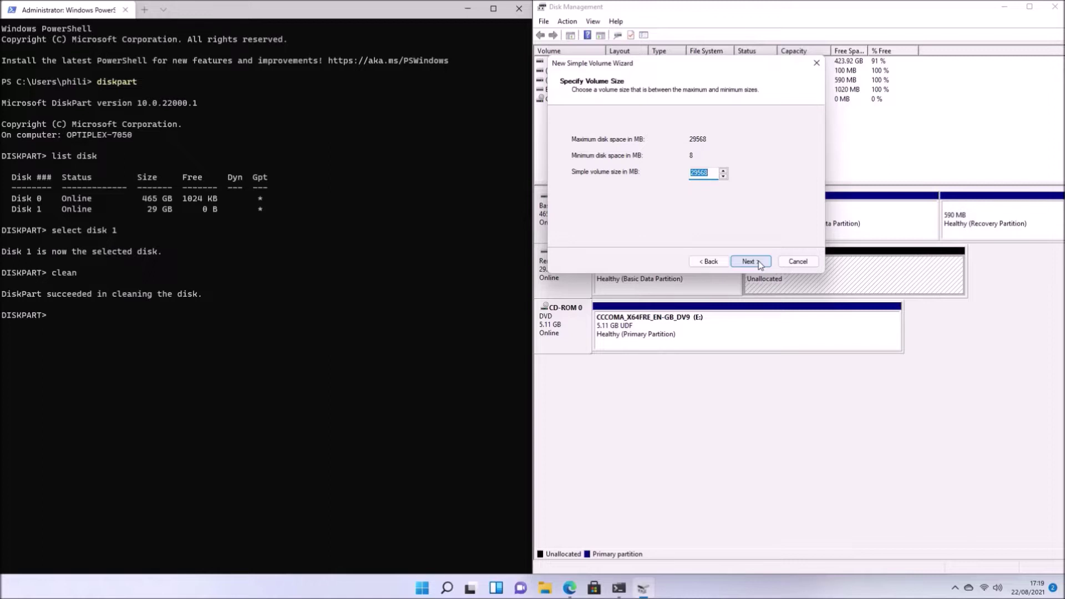
click(759, 265)
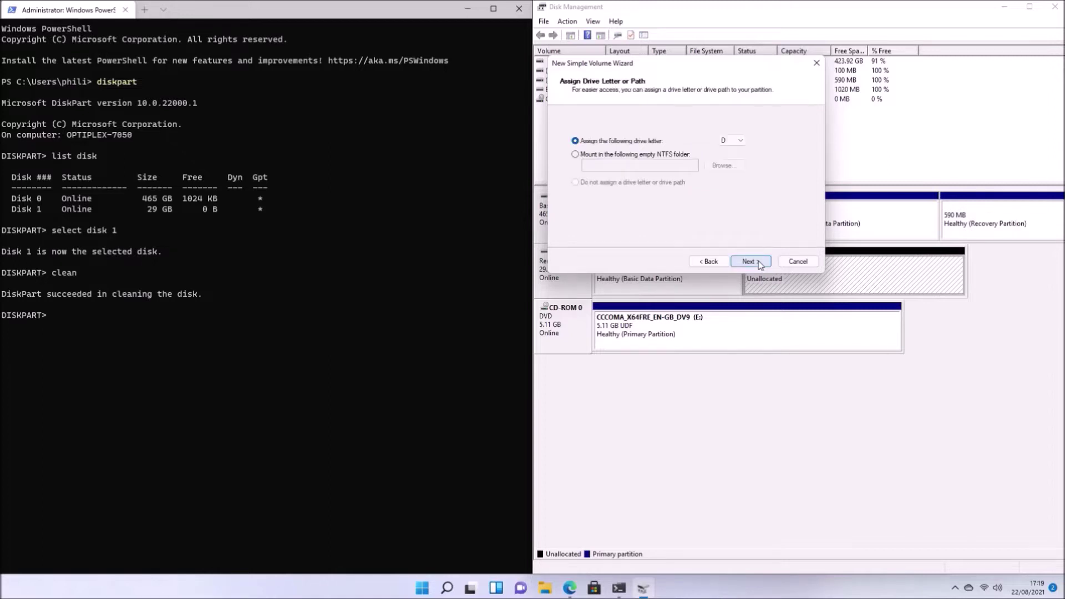
click(741, 140)
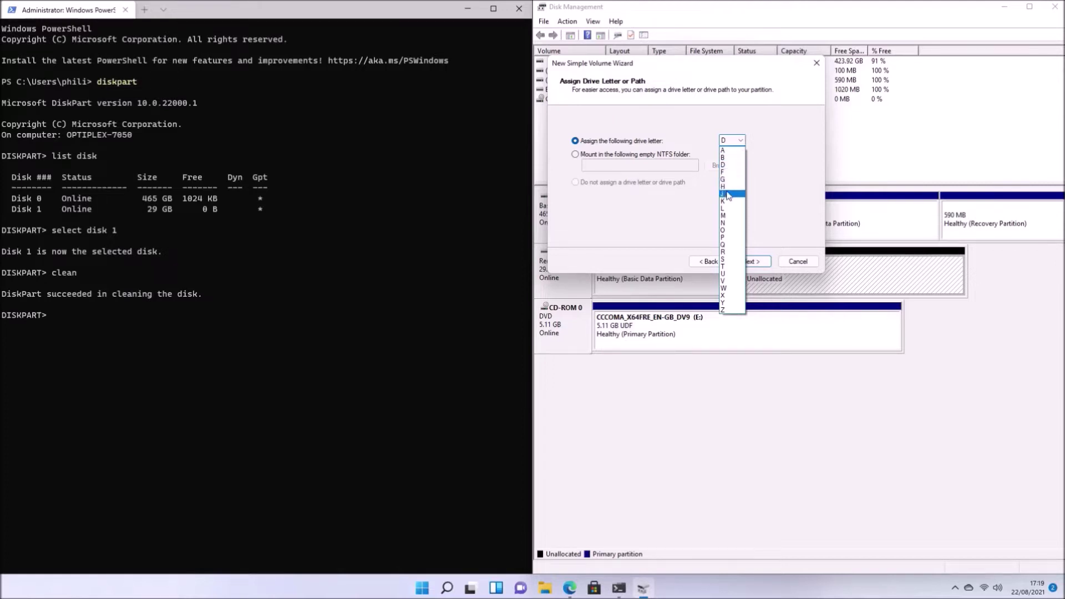
click(728, 194)
click(749, 260)
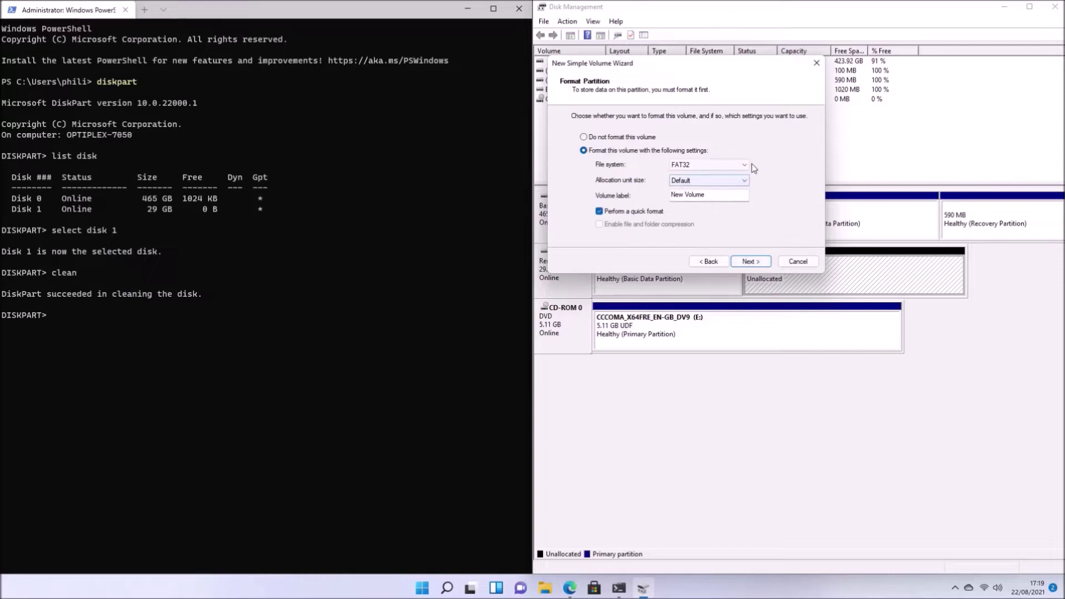
Step: Format it as NTFS labelled INSTALL, finish the wizard, and close Disk Management
click(746, 165)
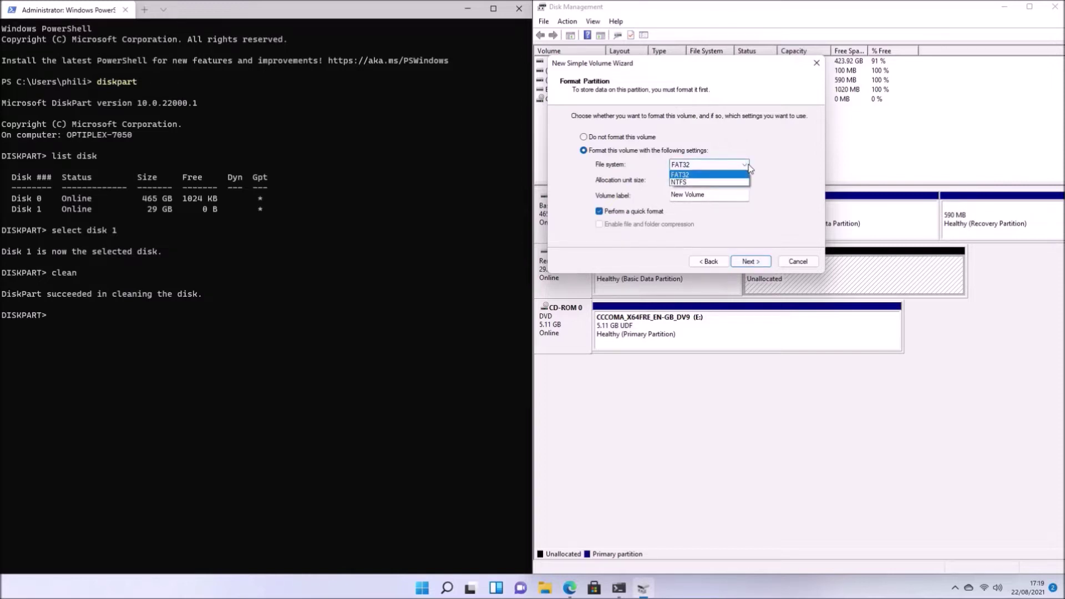
click(738, 182)
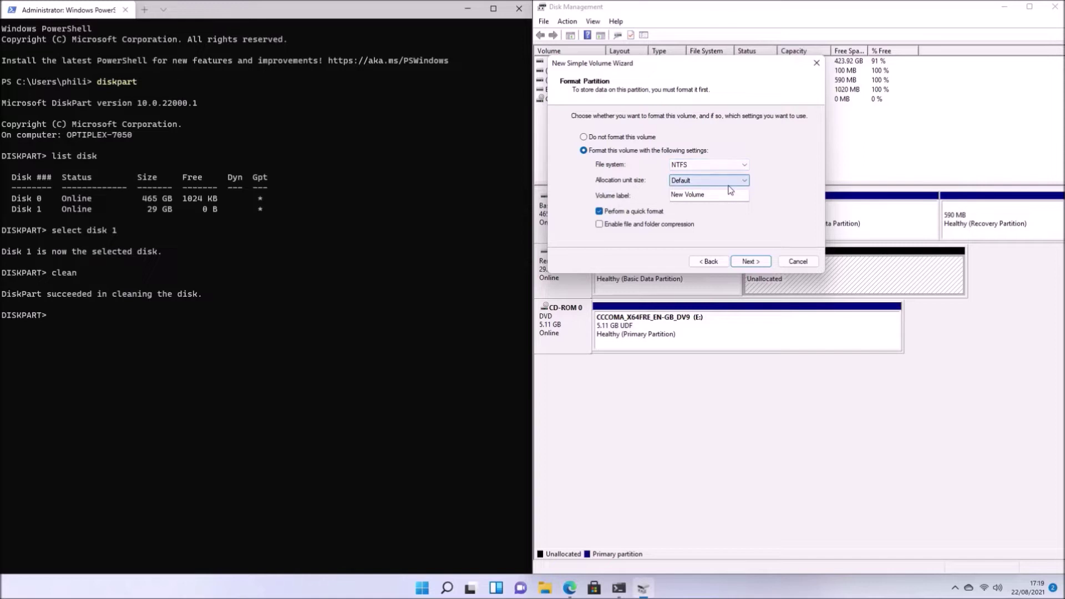
drag(726, 192, 667, 187)
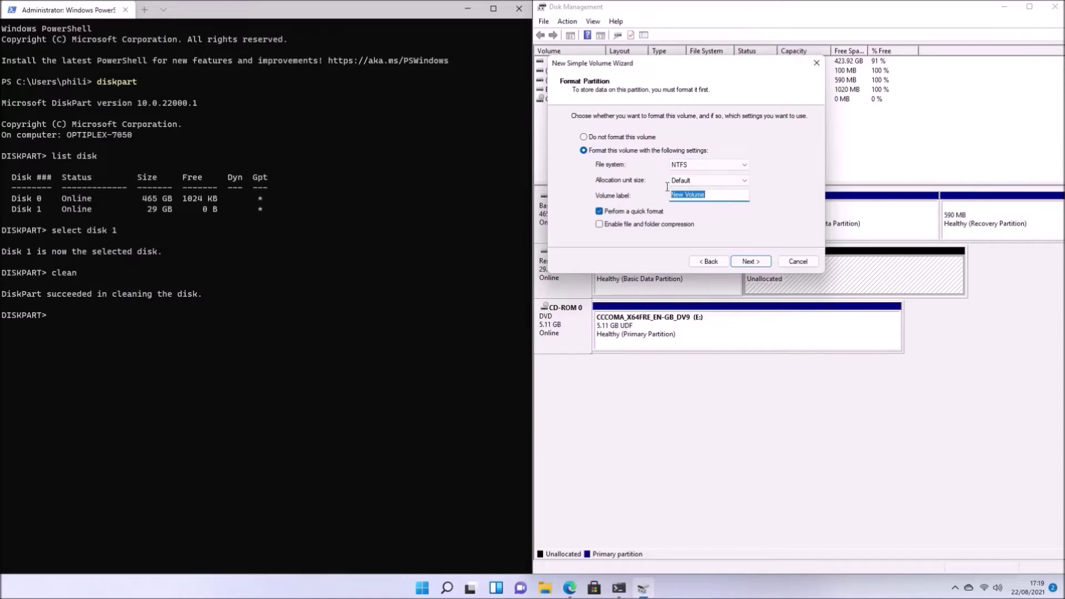
key(BackSpace)
mouse_move(669, 66)
mouse_down()
mouse_move(750, 58)
mouse_move(667, 53)
mouse_move(665, 64)
mouse_up()
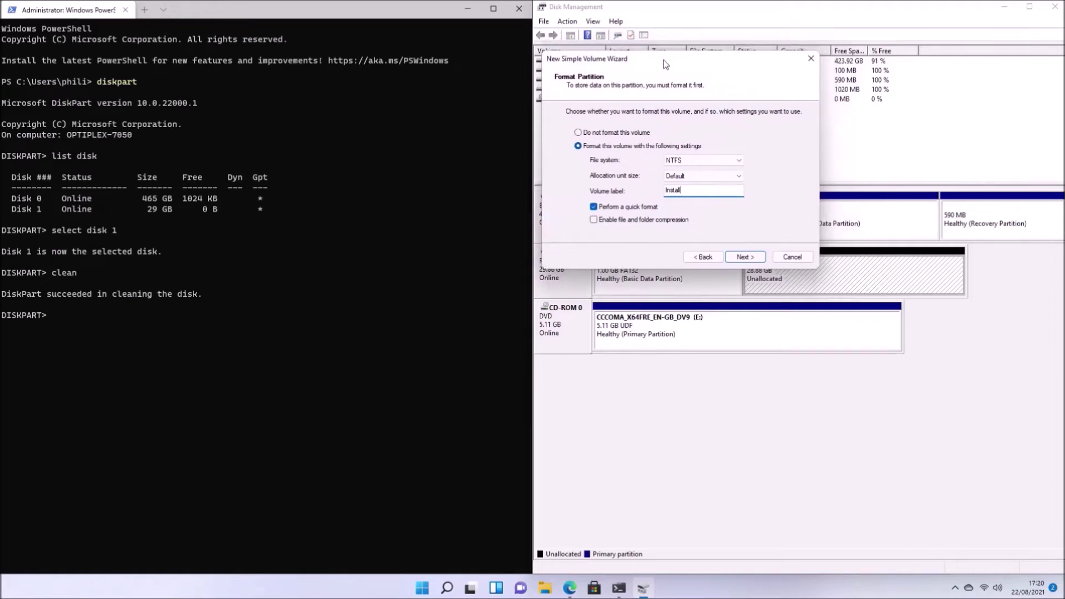
key(BackSpace)
key(BackSpace)
key(BackSpace)
key(BackSpace)
key(BackSpace)
key(BackSpace)
key(BackSpace)
text(IN)
click(738, 256)
click(737, 255)
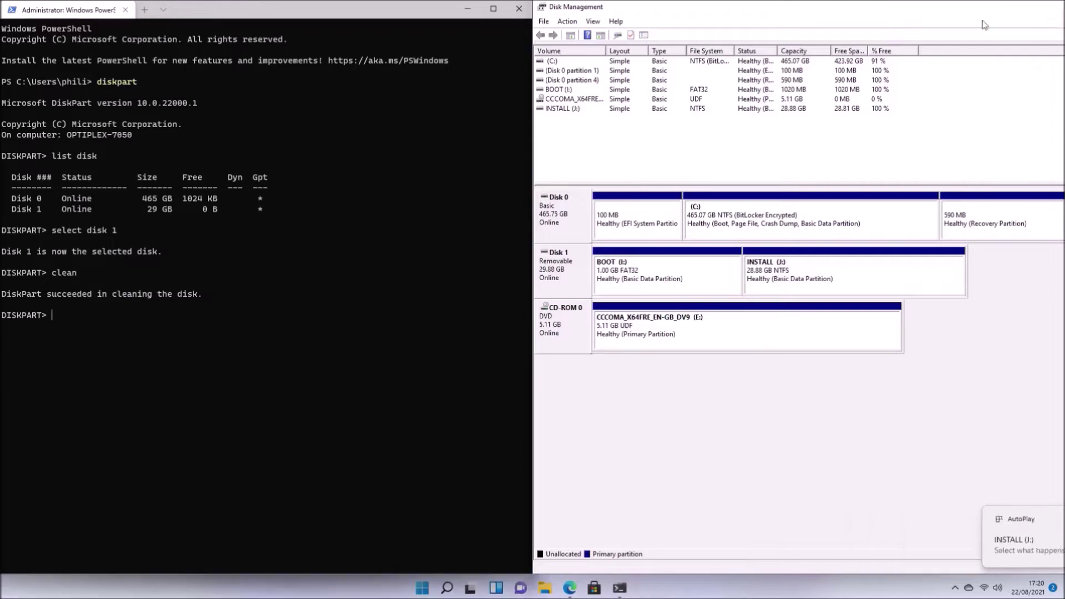
click(1055, 7)
Step: Snap two File Explorer windows side by side, showing BOOT (I:) on the left and DVD Drive (E:) on the right
click(518, 9)
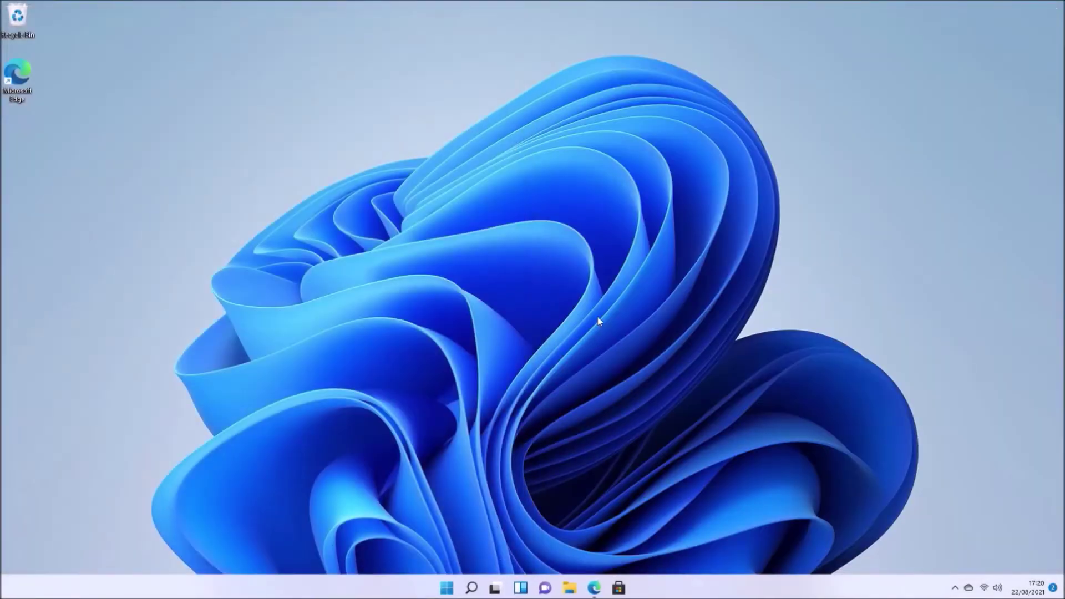
key(super+e)
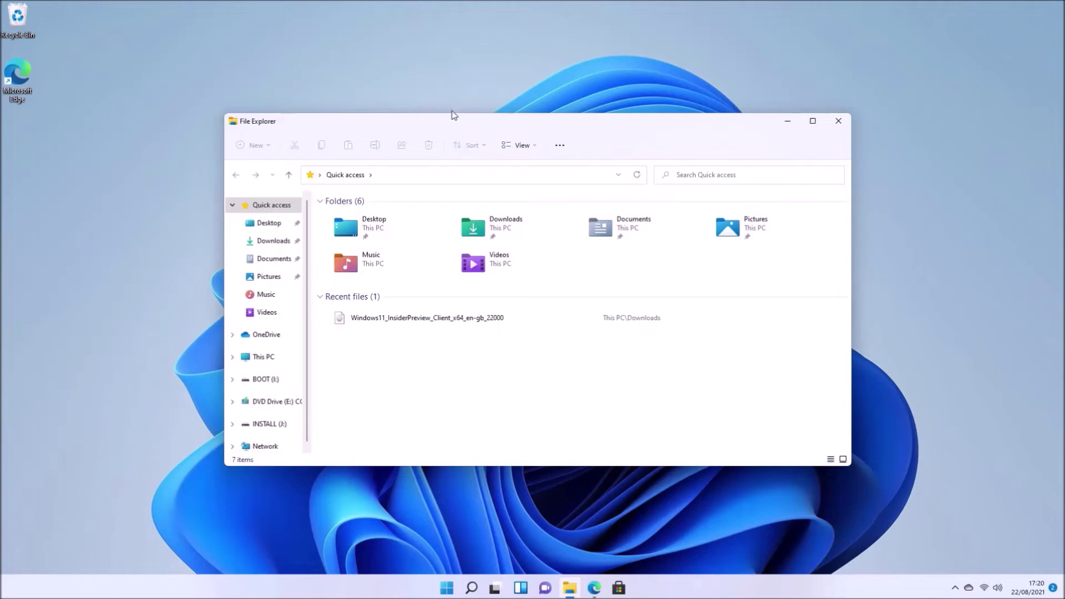
drag(452, 123, 1, 177)
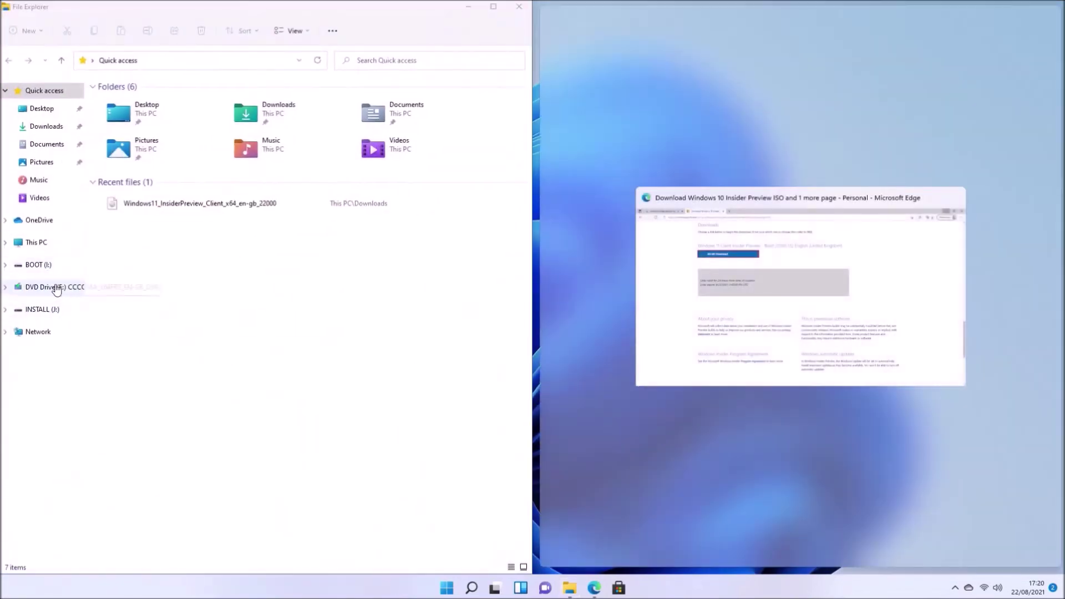
click(45, 265)
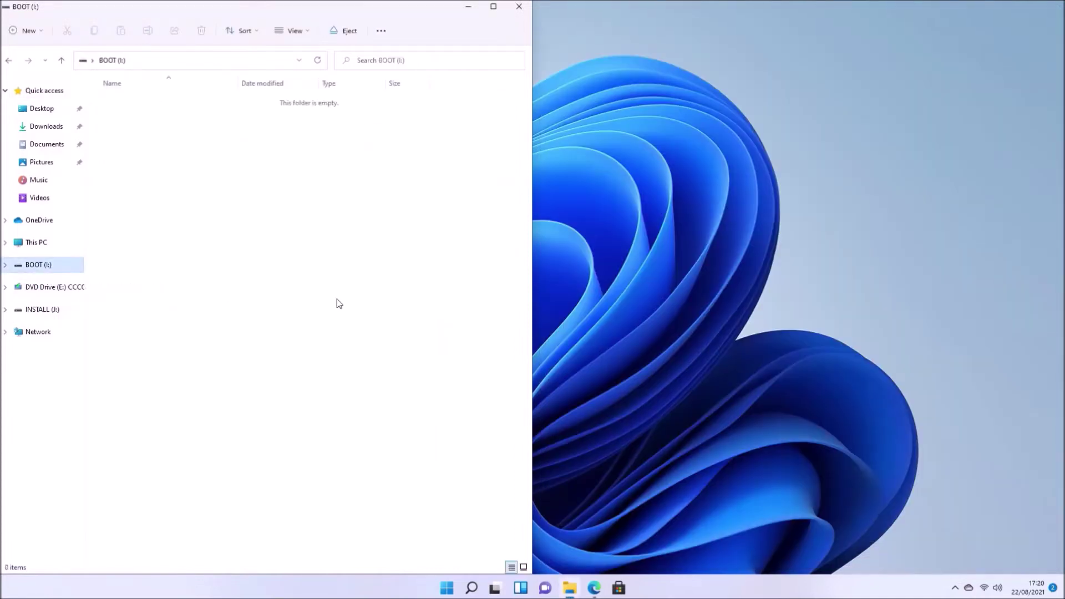
key(super+e)
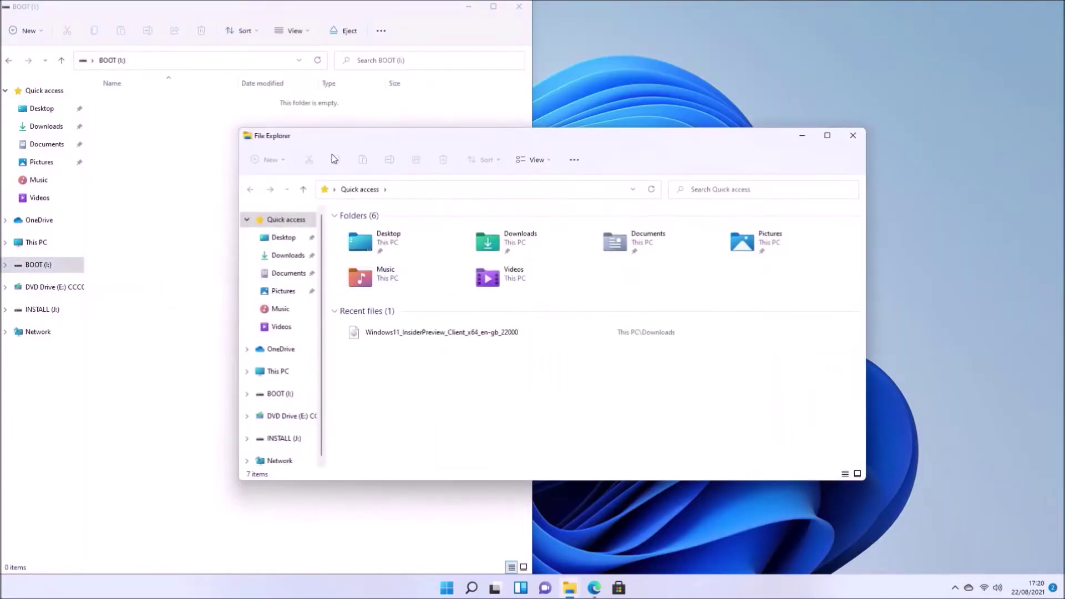
drag(359, 141, 1064, 117)
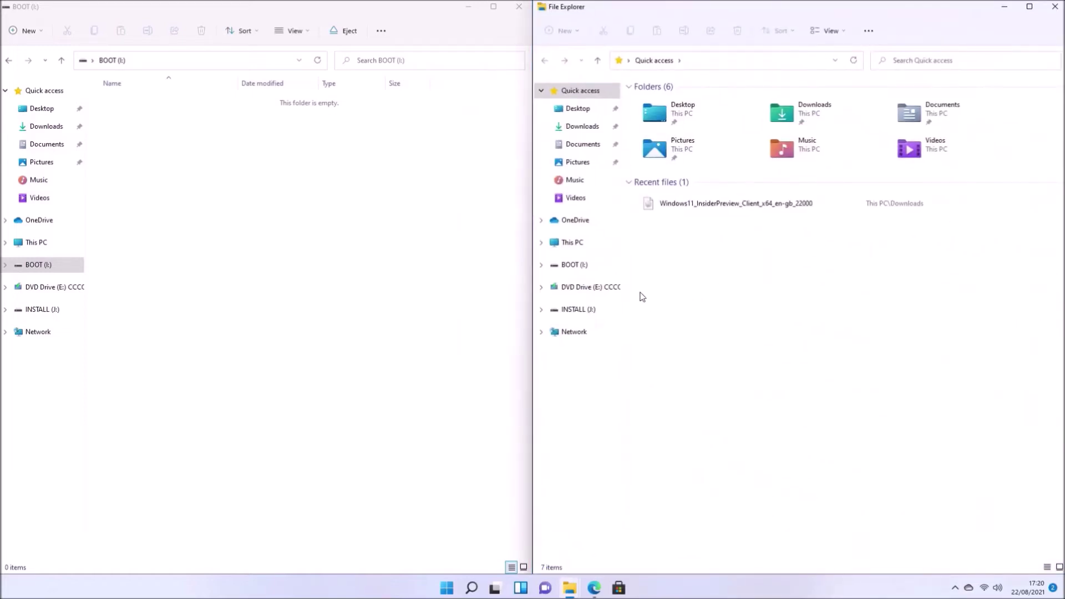
click(618, 293)
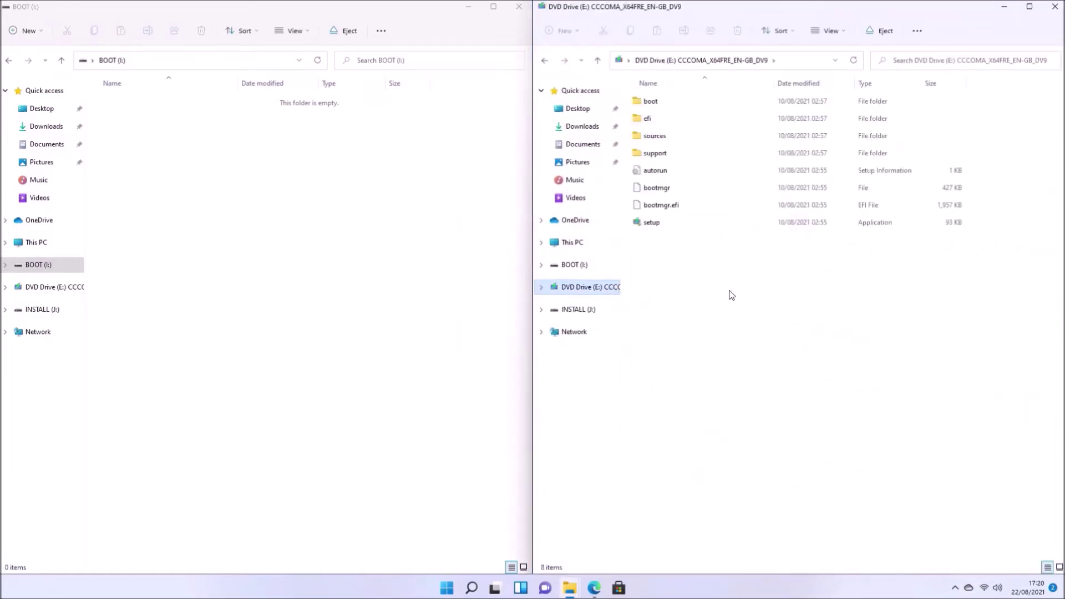
Step: Copy every DVD item except the sources folder onto BOOT (I:)
key(ctrl+a)
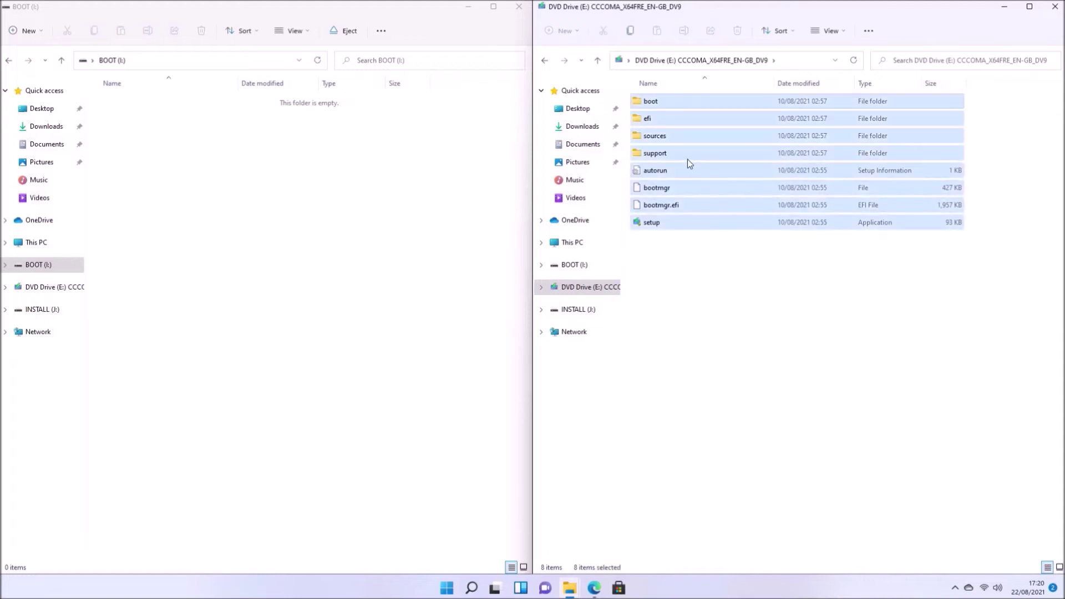
ctrl+click(676, 139)
drag(685, 118, 287, 263)
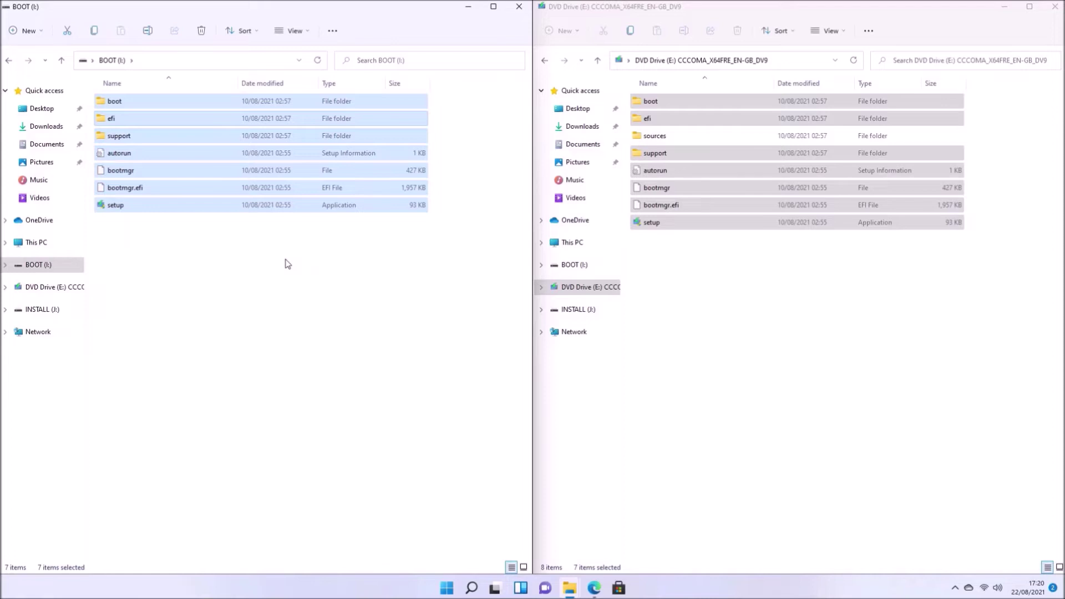
Step: Create a new folder on BOOT (I:) and type its name as sources
click(289, 290)
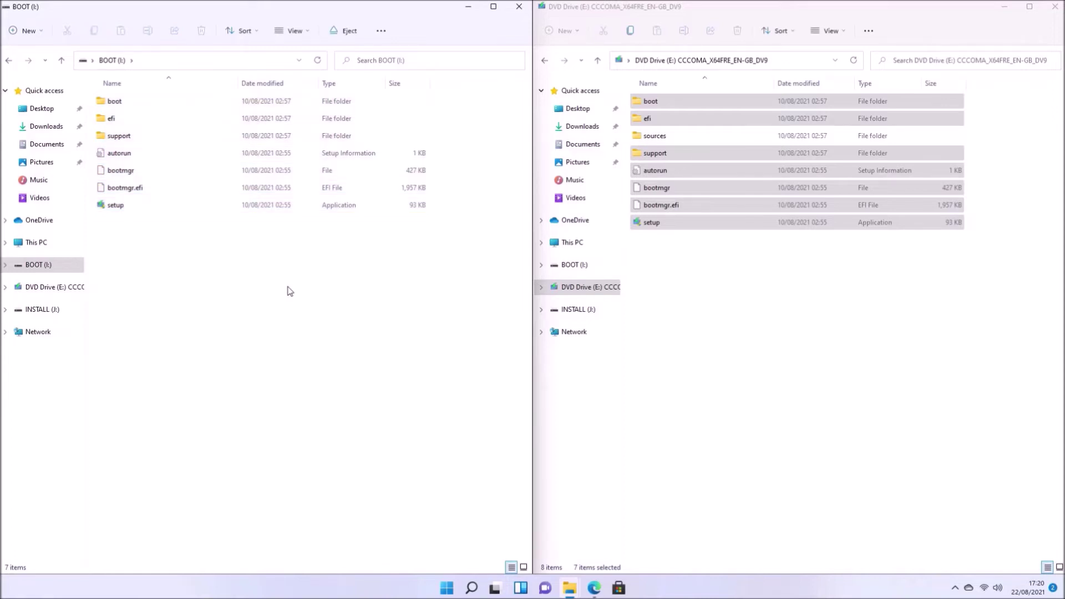
key(ctrl+shift+n)
text(sources)
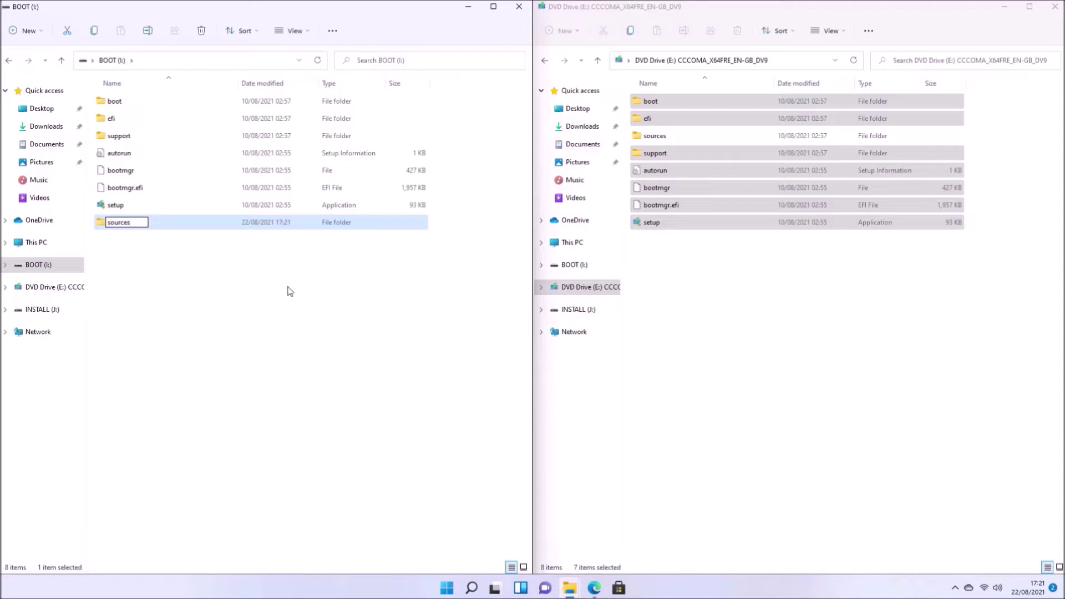
Step: Name the folder sources, copy boot.wim into it from the DVD's sources folder, then open INSTALL (J:)
key(Return)
key(Return)
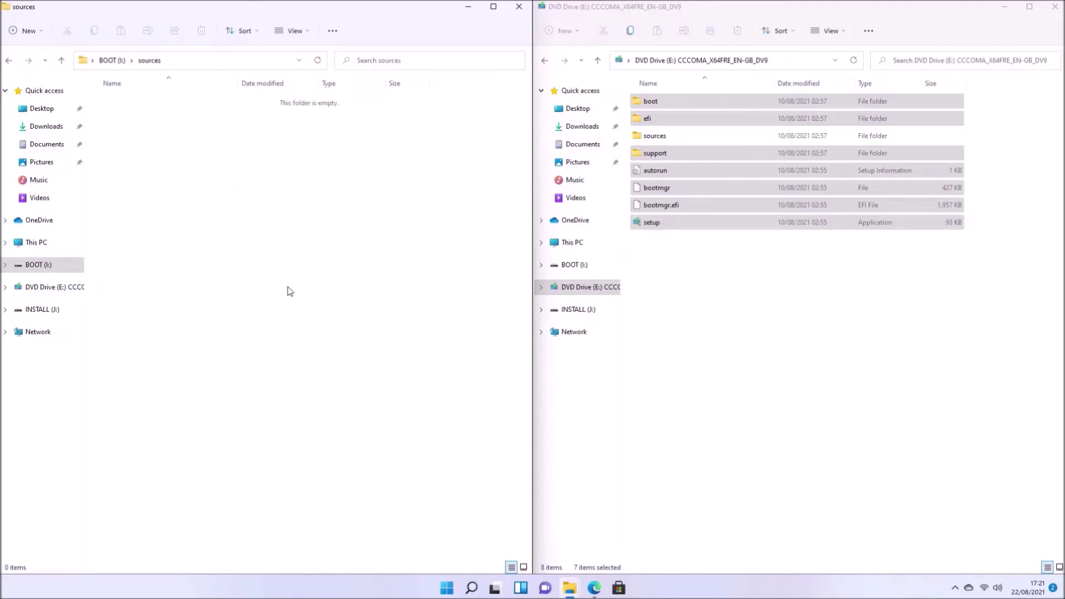
double_click(660, 135)
scroll(707, 269, down, 4)
click(713, 261)
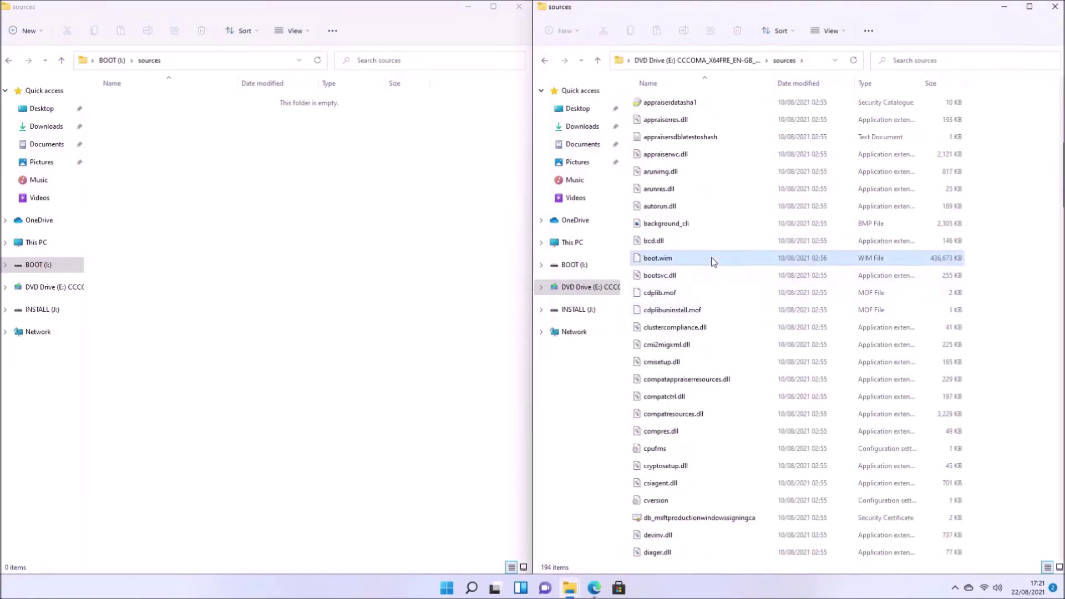
drag(677, 256, 356, 320)
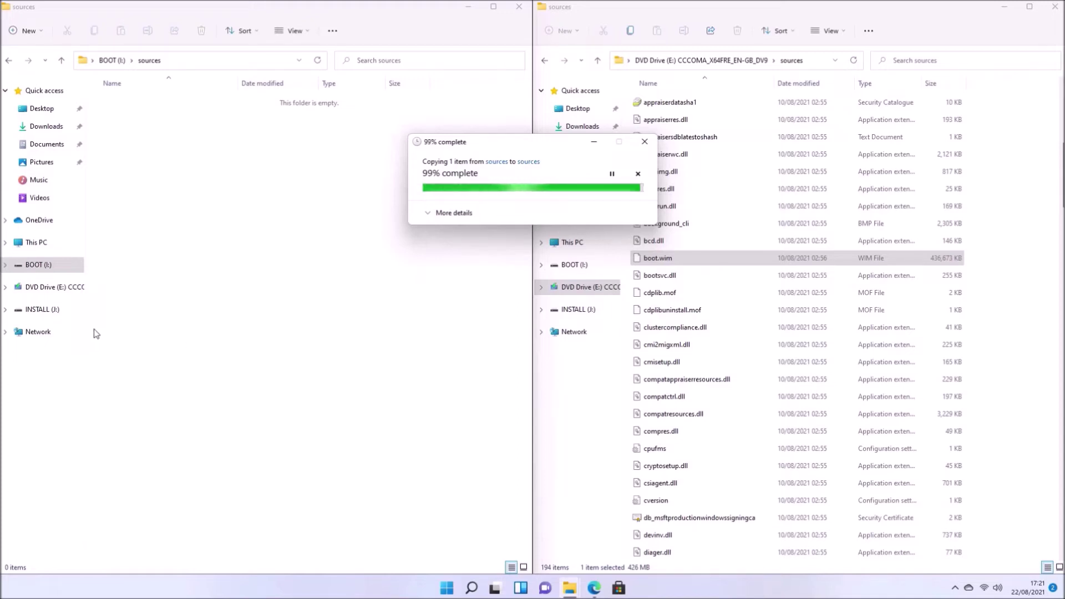
click(56, 315)
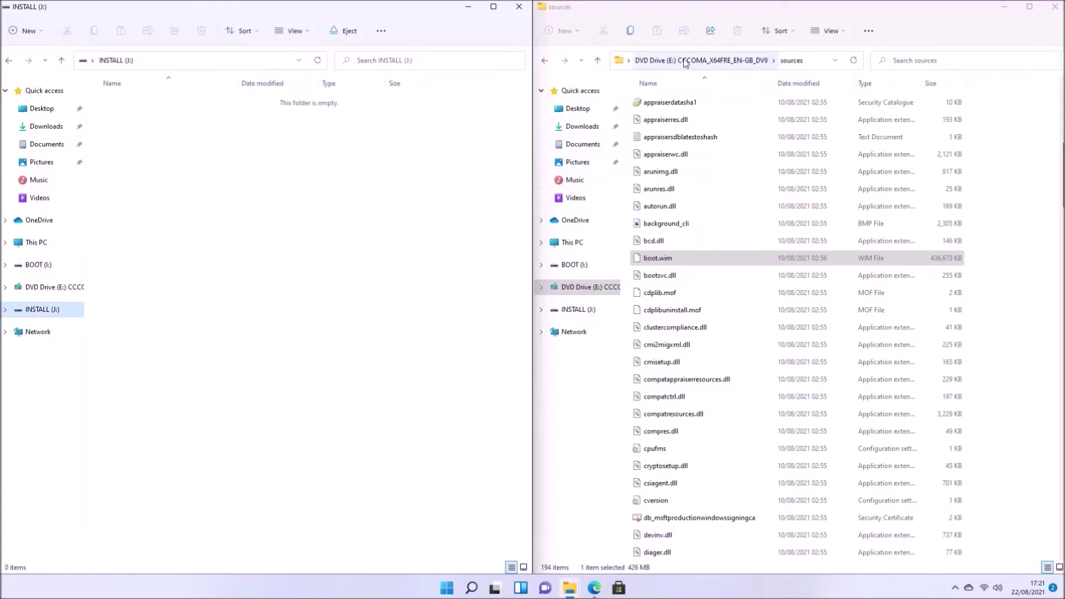
Step: Copy the eight items at the DVD root onto INSTALL (J:), then shut down from the Start menu
click(701, 59)
drag(737, 318, 259, 234)
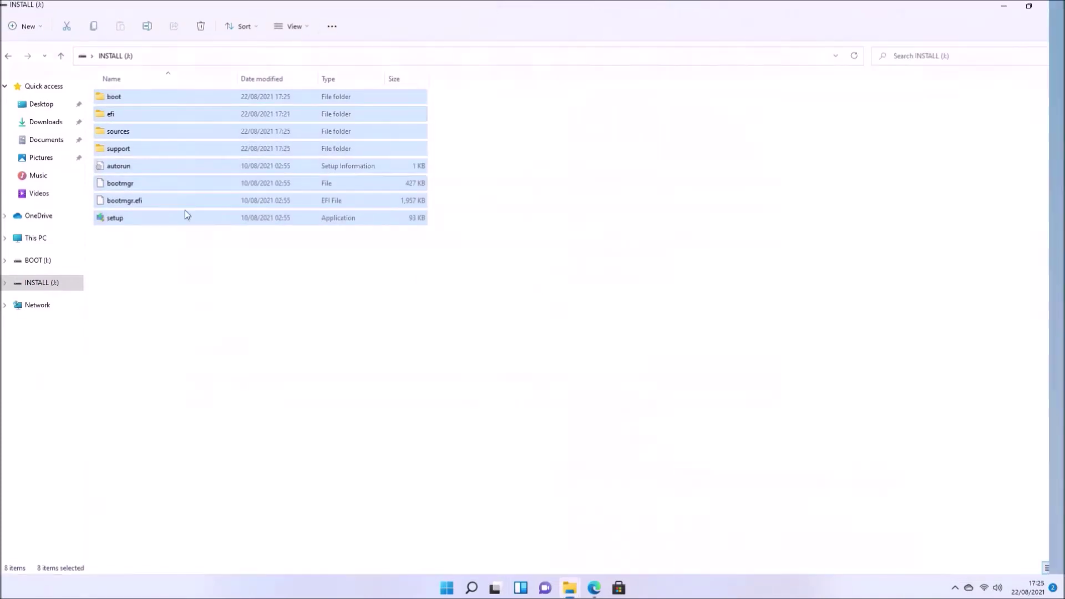
click(53, 240)
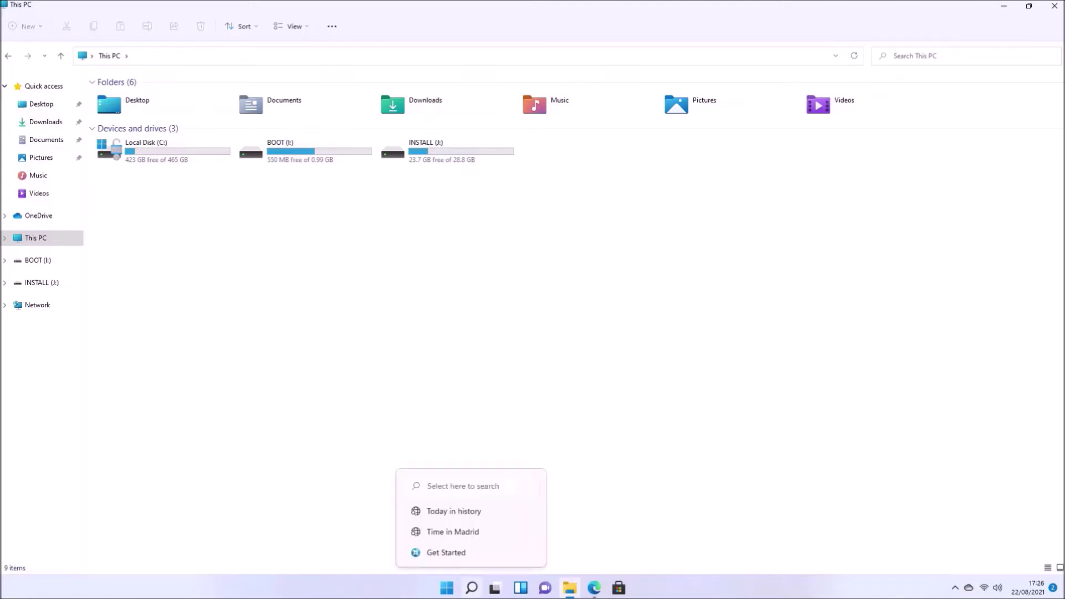
right_click(448, 588)
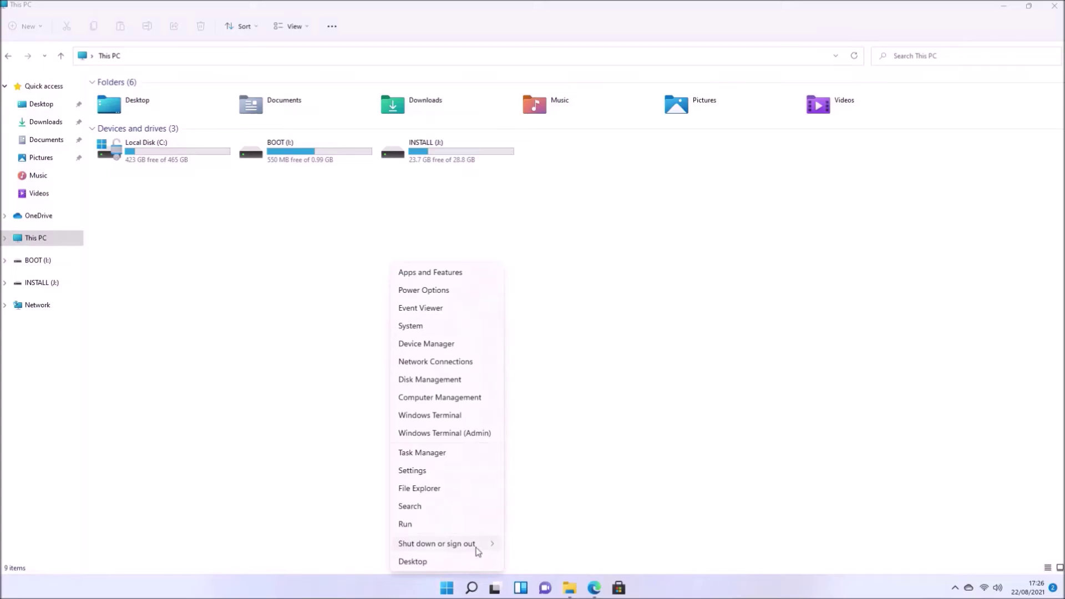
click(508, 548)
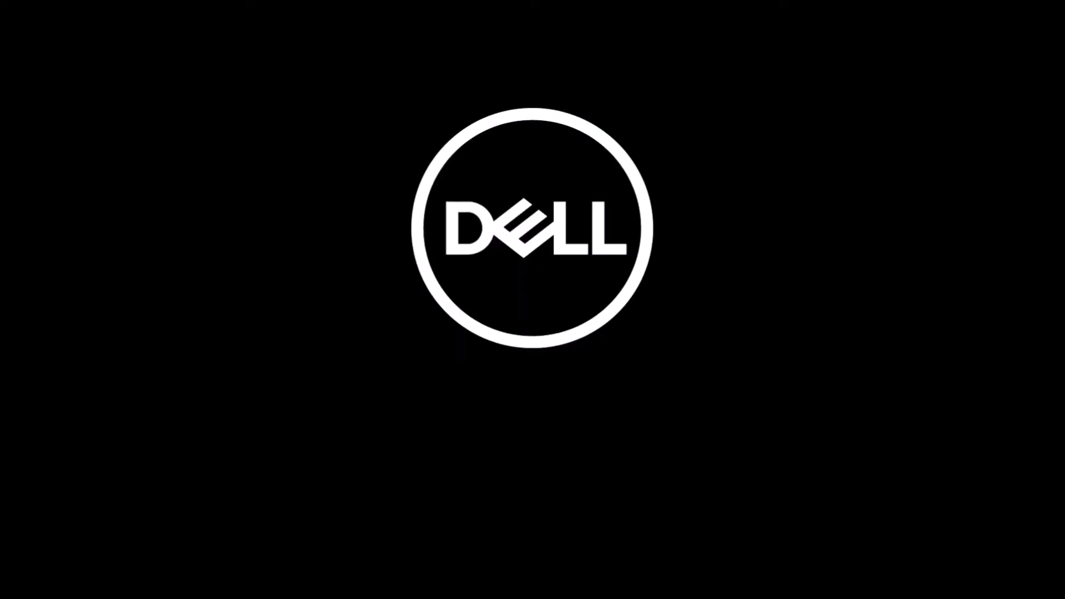
Step: Enter BIOS with F2; in Boot Sequence untick the flash drive and delete Windows Boot Manager
key(F2)
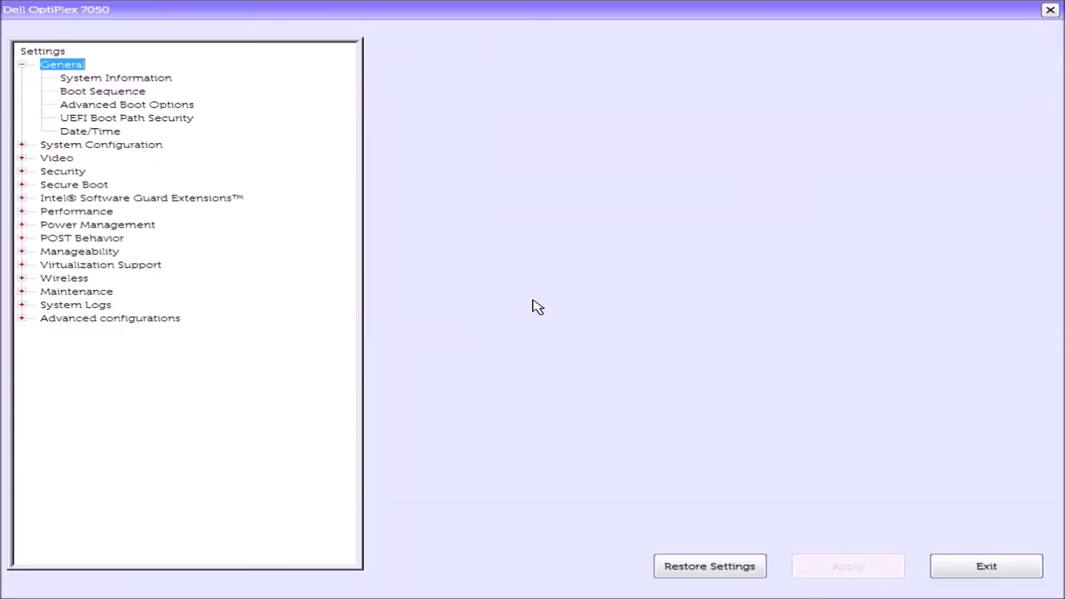
click(122, 93)
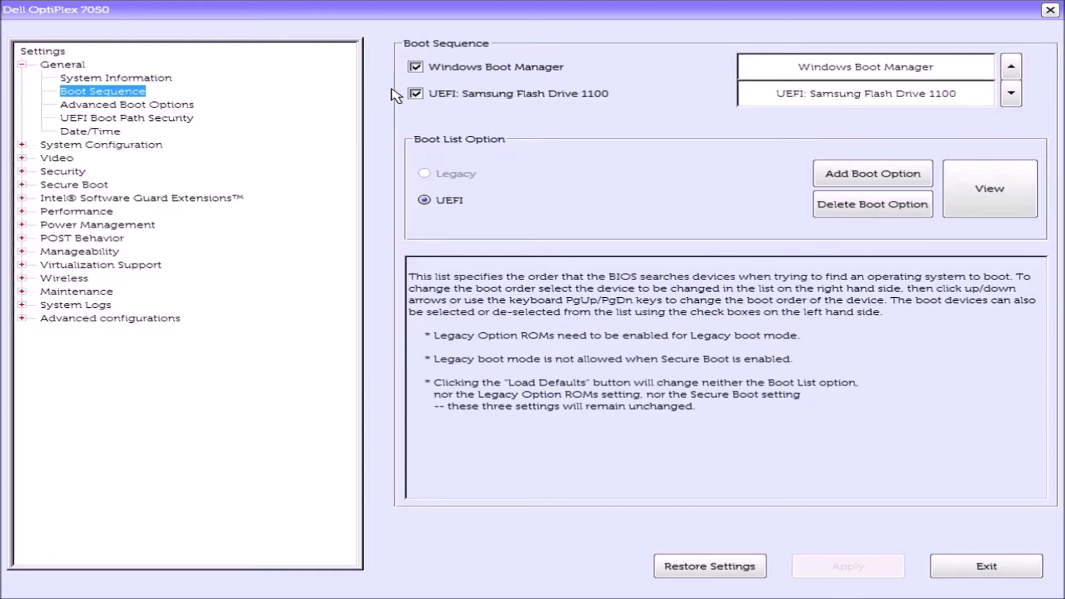
click(415, 94)
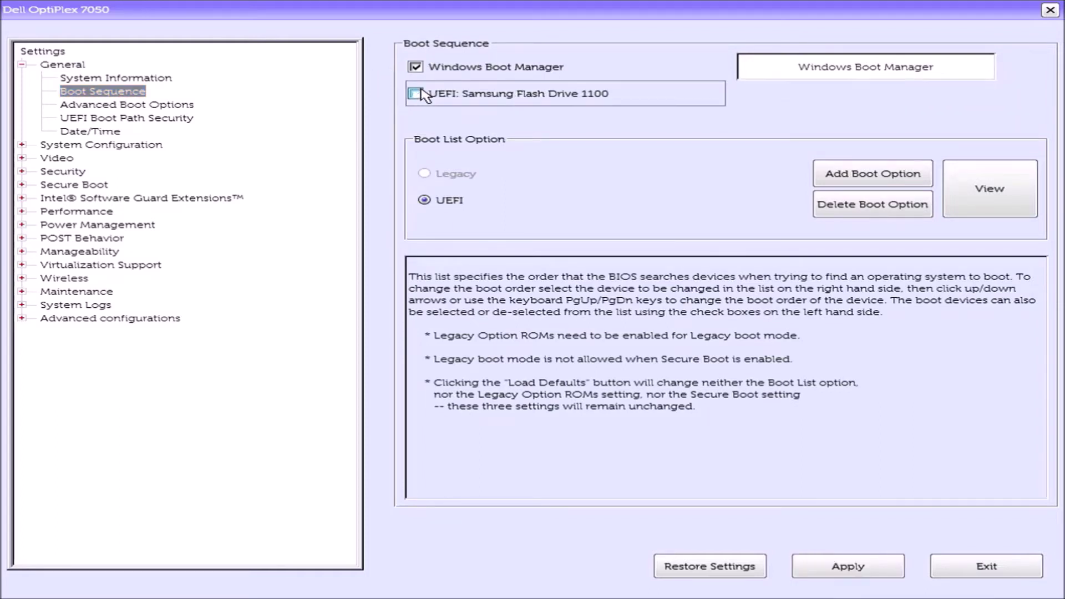
click(913, 210)
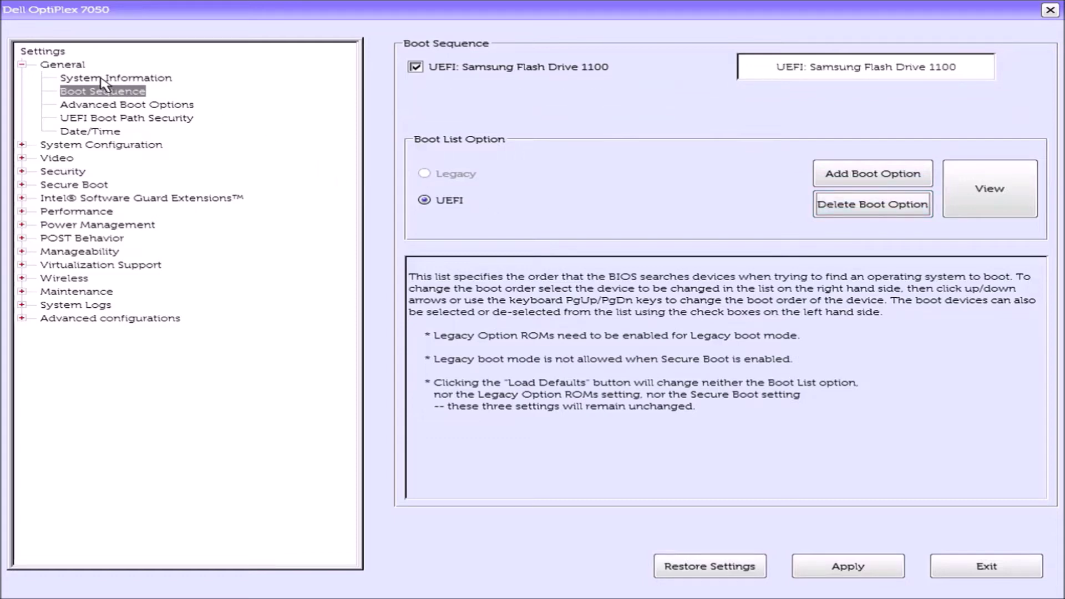
click(108, 82)
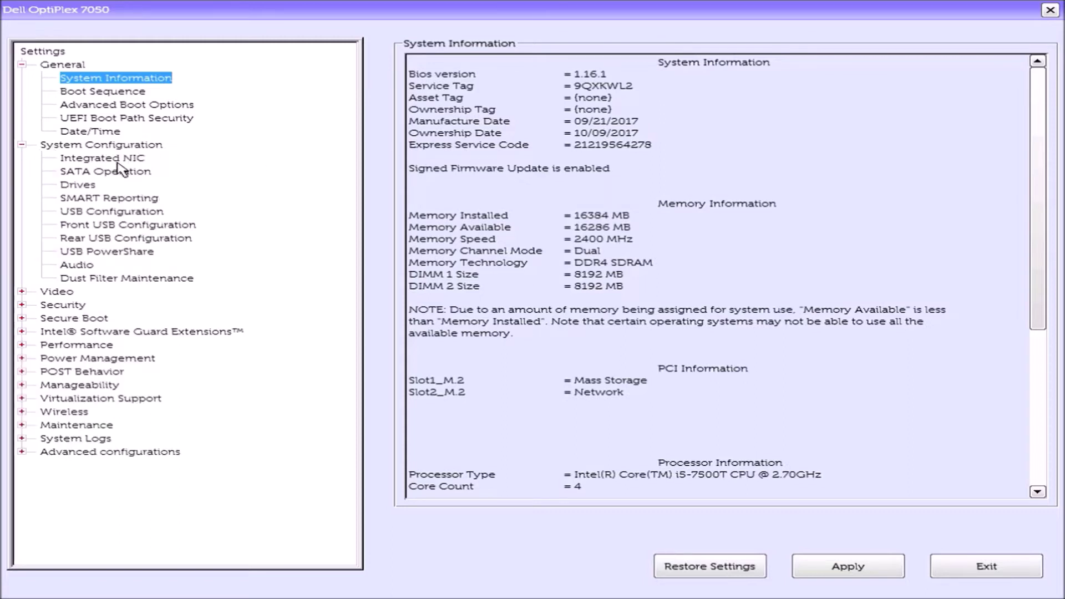
Step: Check SATA Operation is AHCI, TPM 2.0 Security is on, and Secure Boot is enabled
click(120, 171)
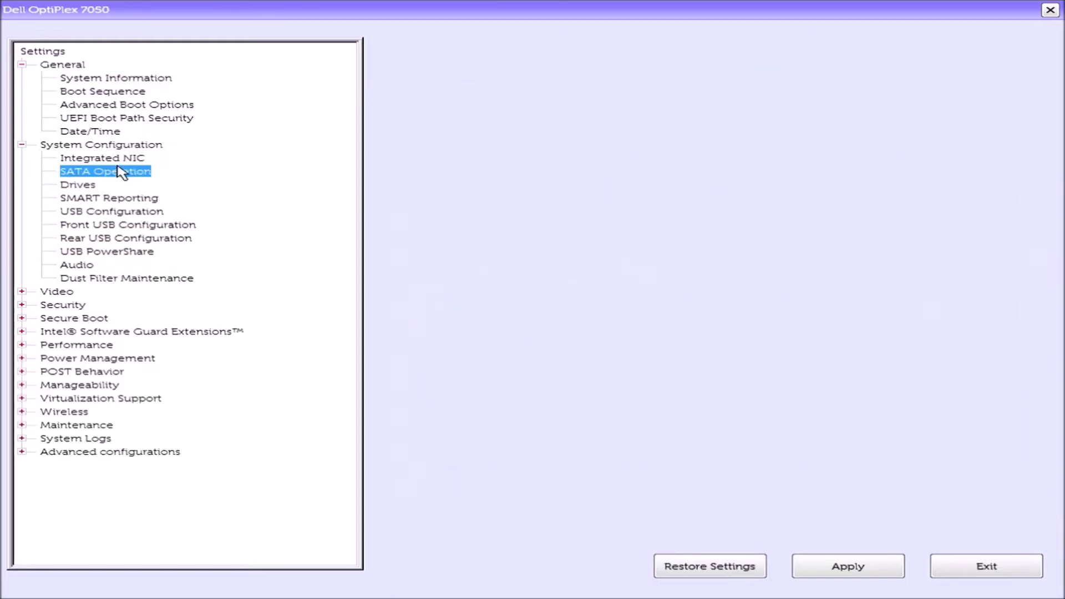
click(21, 305)
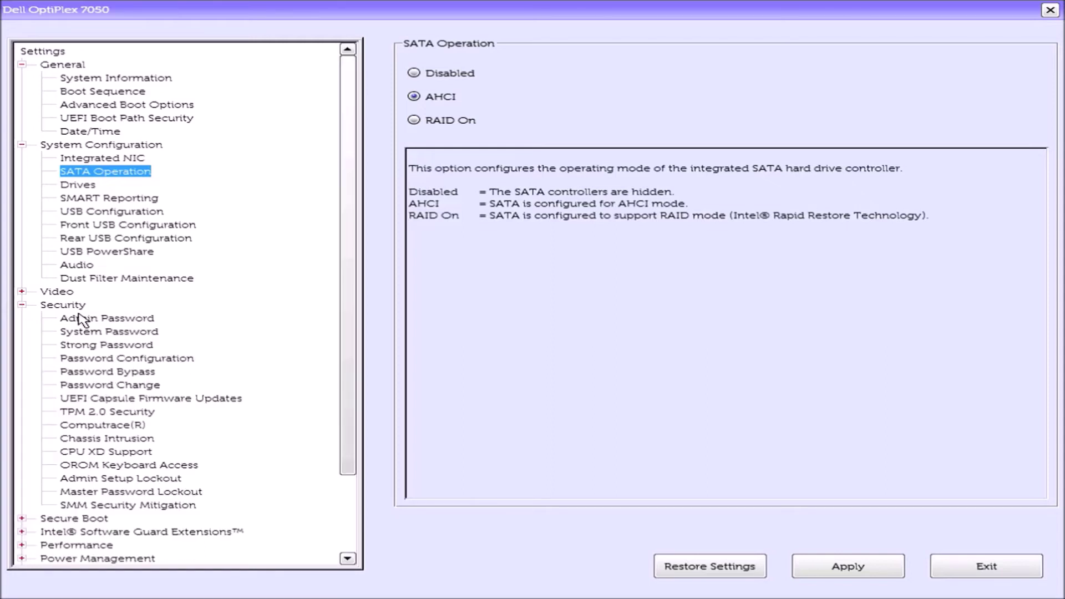
click(155, 414)
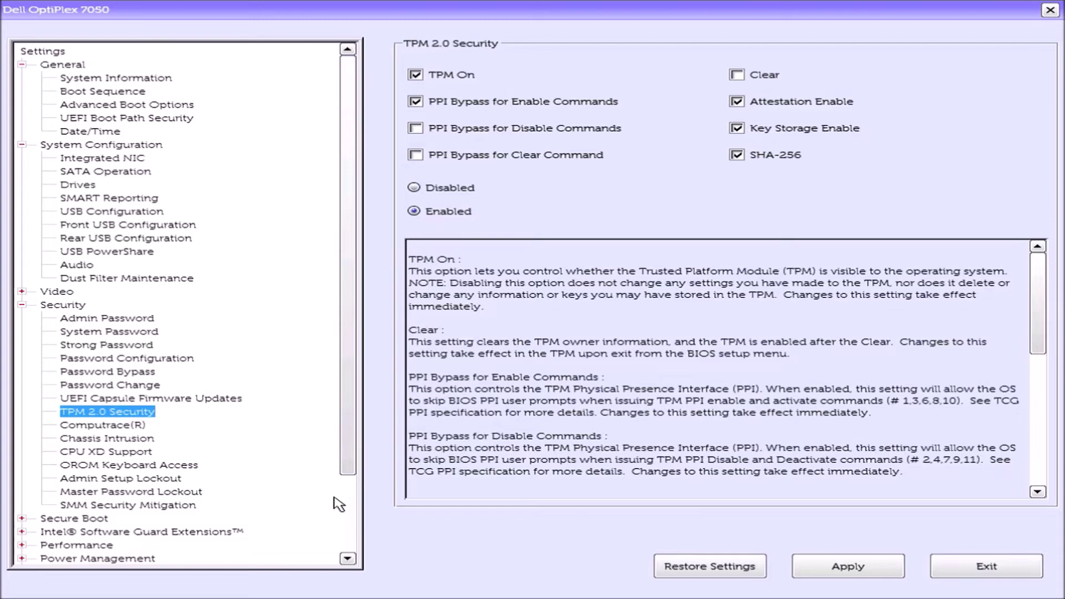
click(346, 483)
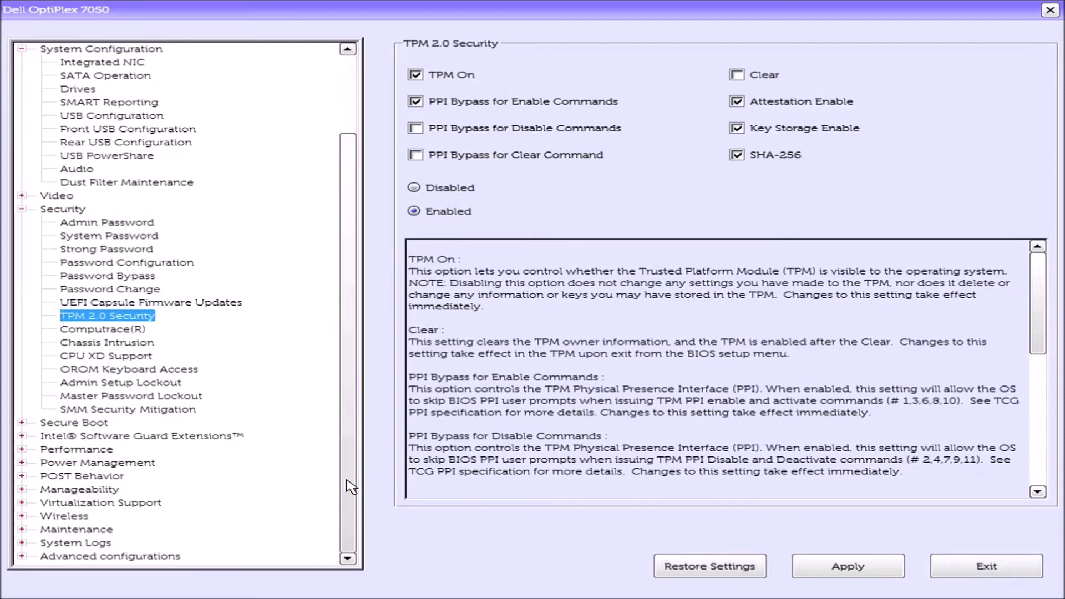
click(21, 422)
click(119, 436)
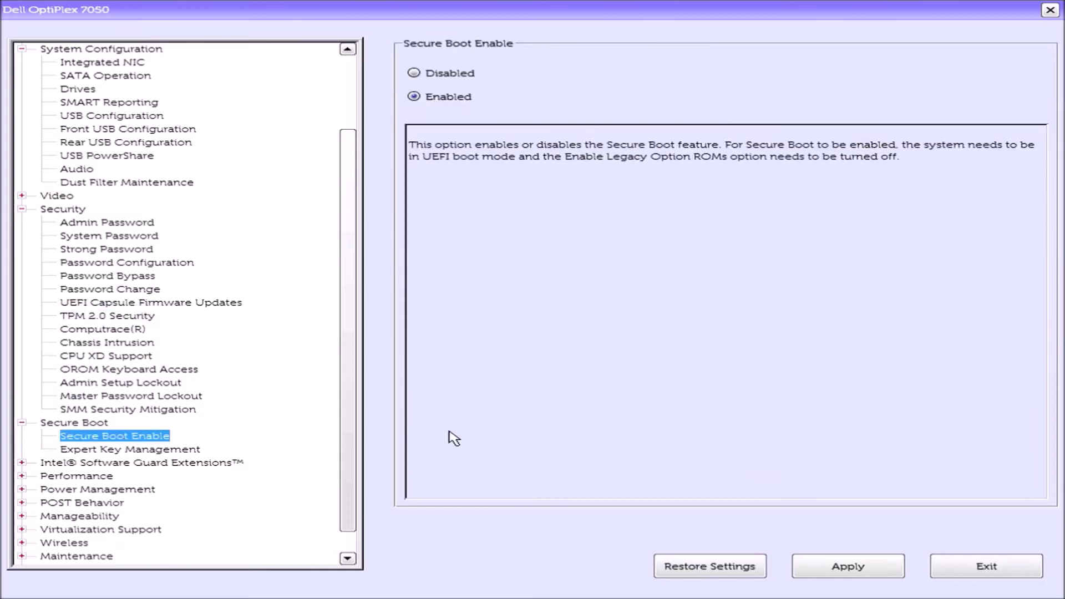
Step: Open the Data Wipe settings under the Maintenance group
scroll(359, 542, down, 1)
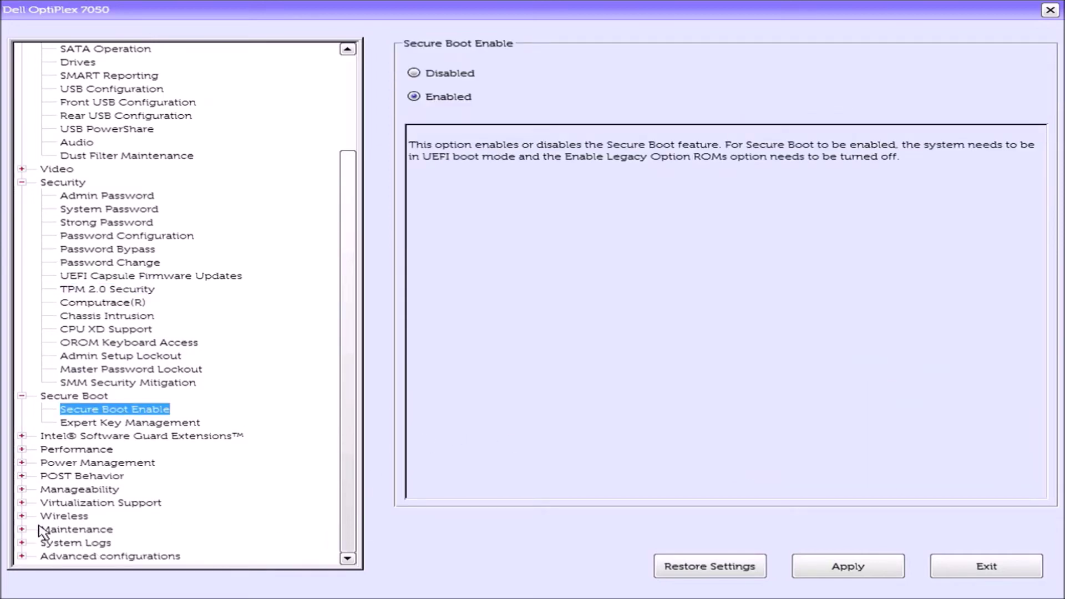
click(22, 529)
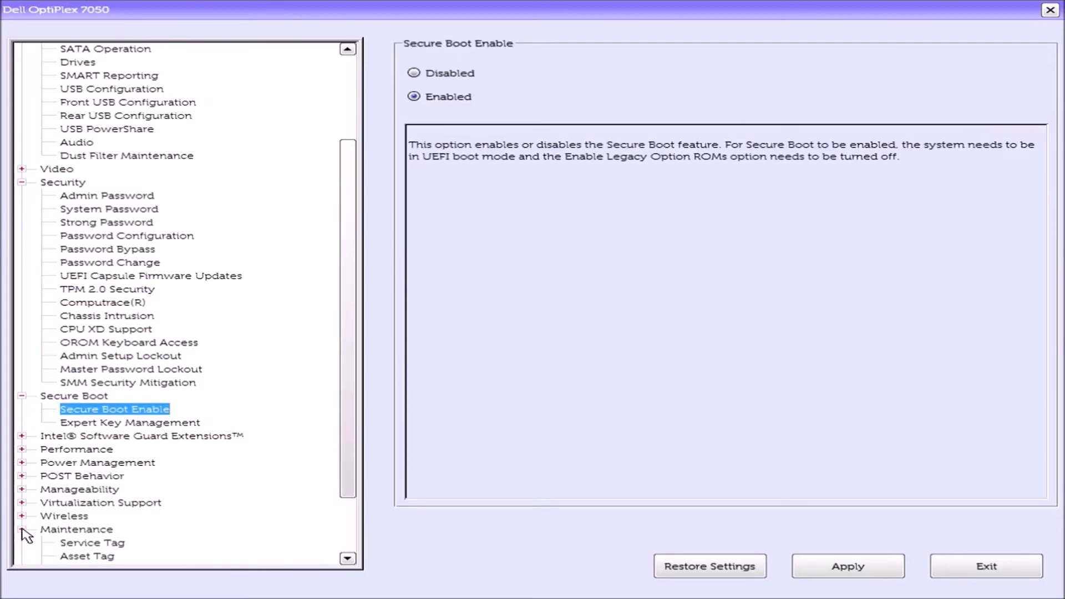
click(108, 531)
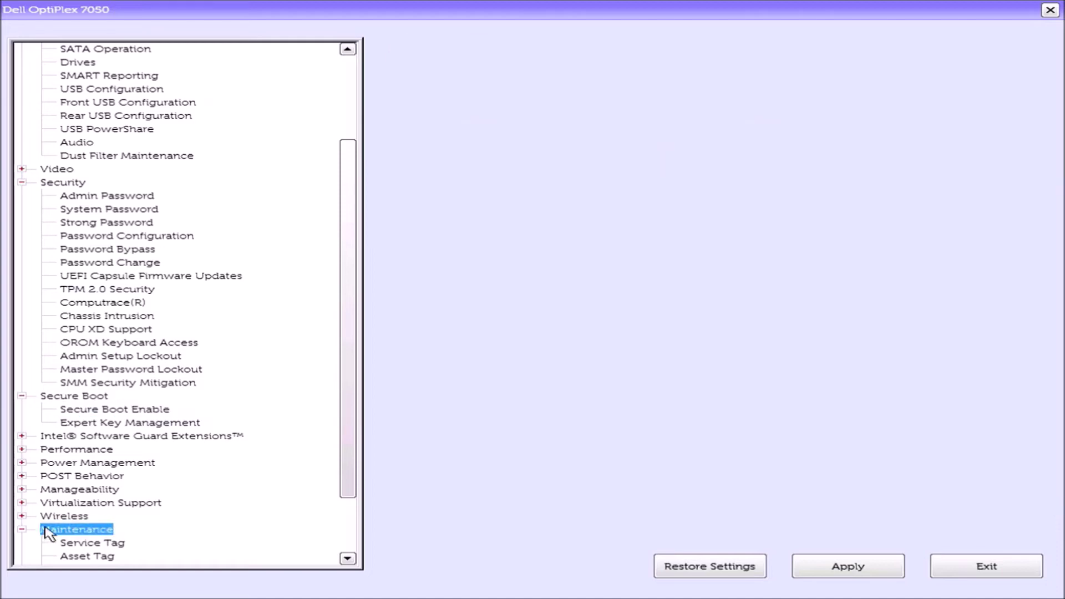
scroll(348, 526, down, 2)
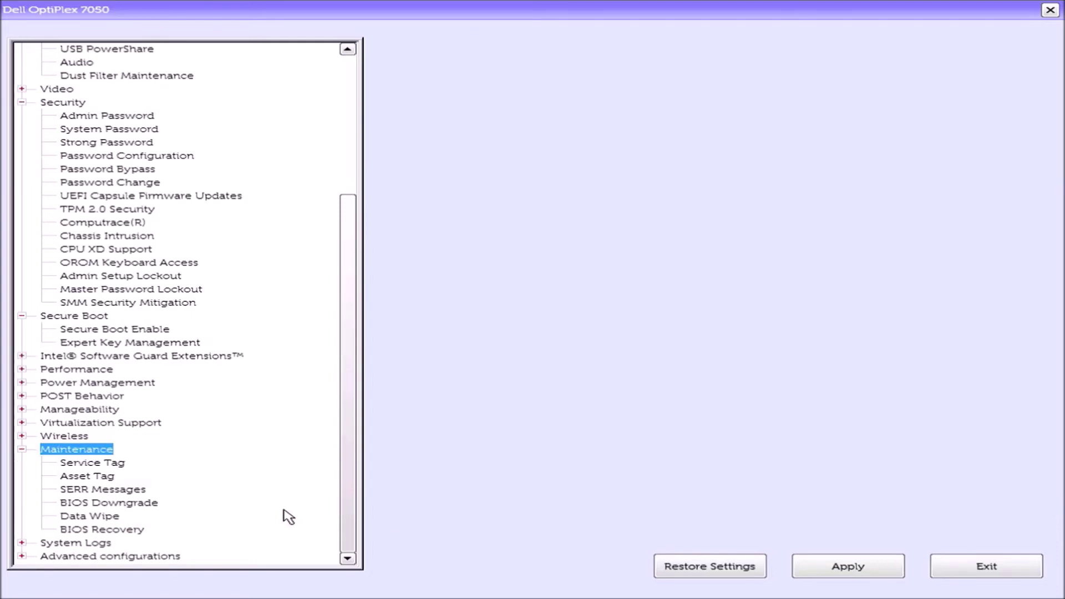
click(92, 516)
Step: Enable Wipe on Next Boot, apply and exit to reboot, then continue past the data wipe warning
click(495, 76)
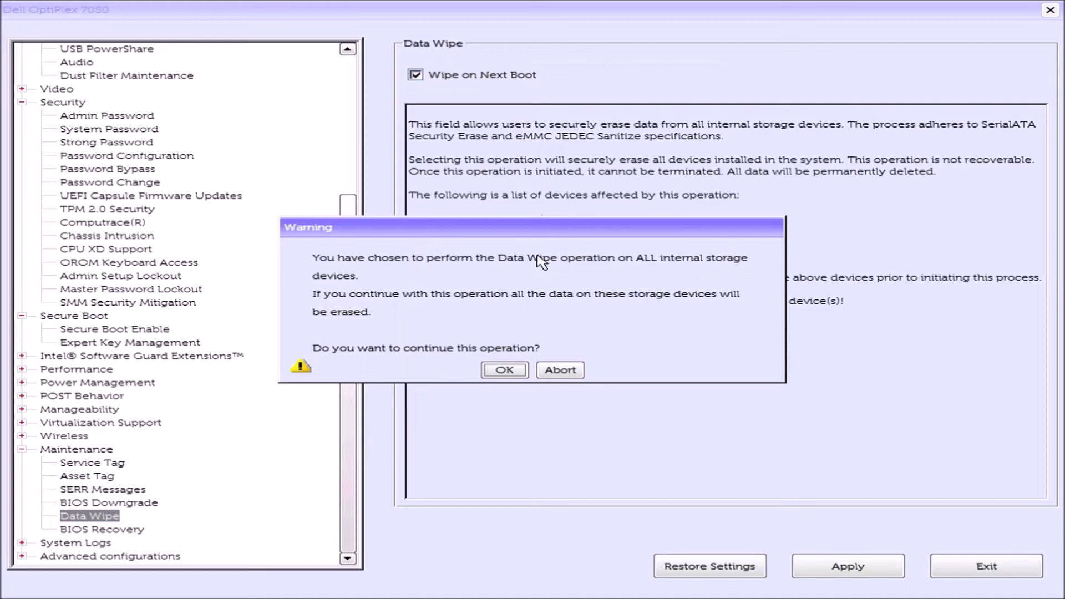
click(500, 370)
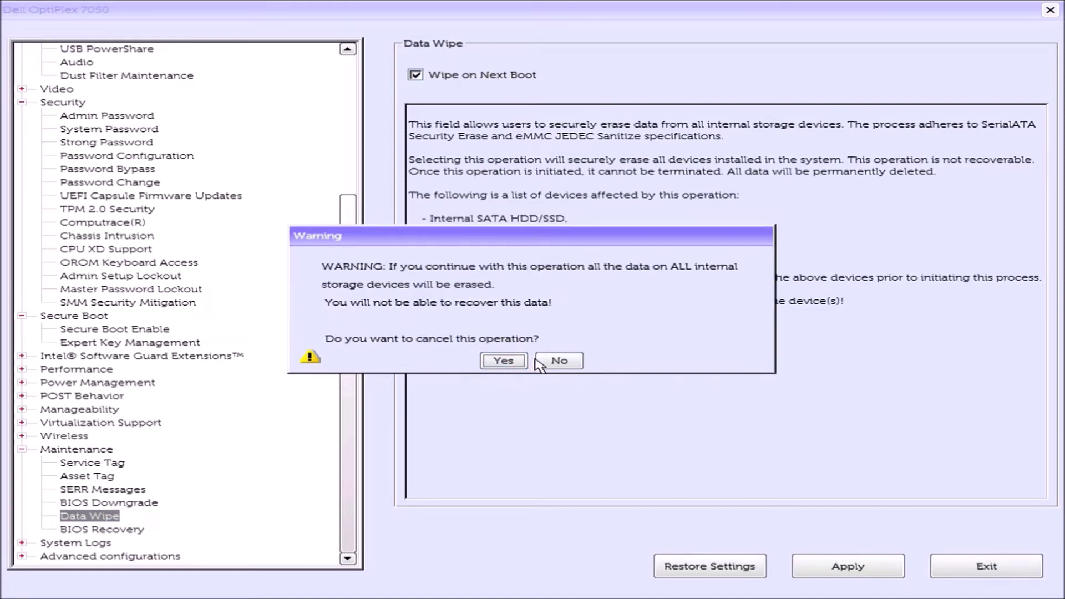
click(565, 362)
click(866, 570)
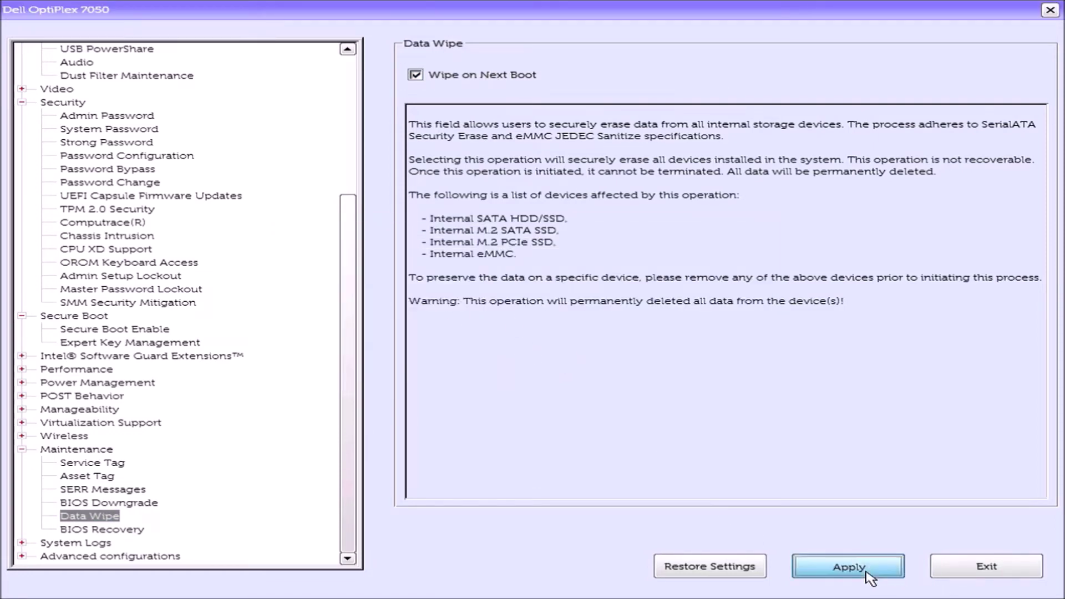
click(756, 459)
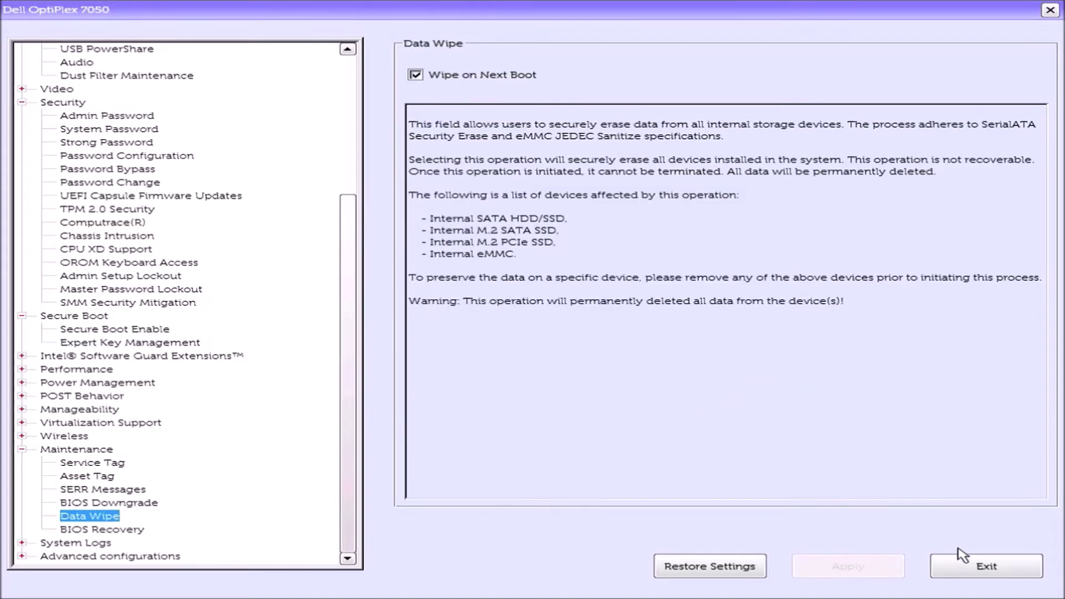
click(963, 561)
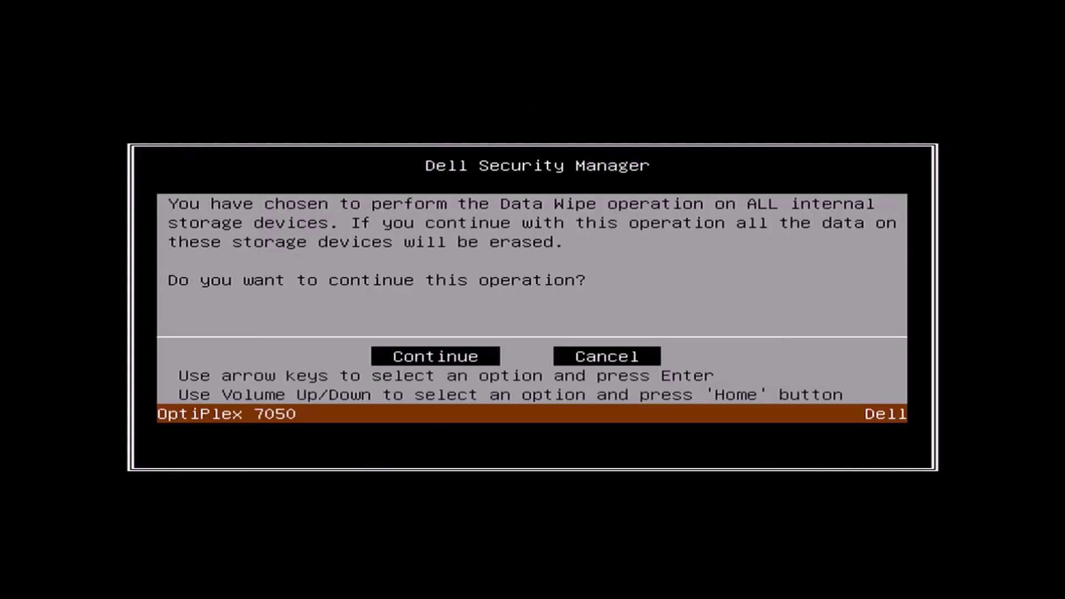
key(Return)
key(Return)
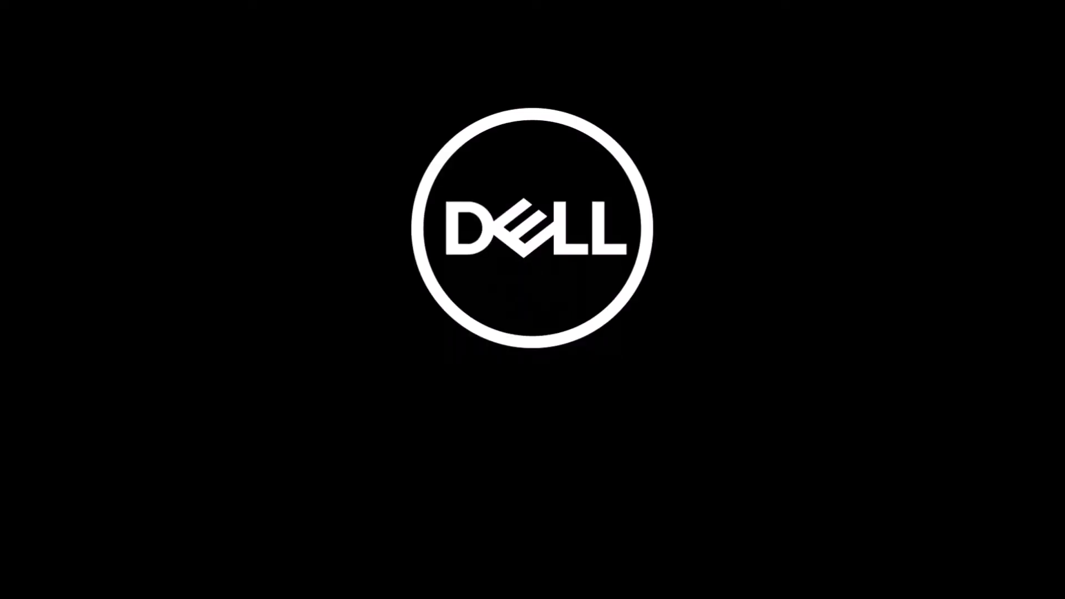
Step: Boot from UEFI: Samsung Flash Drive 1100 via F12, keep United Kingdom settings, and start Install now
key(F12)
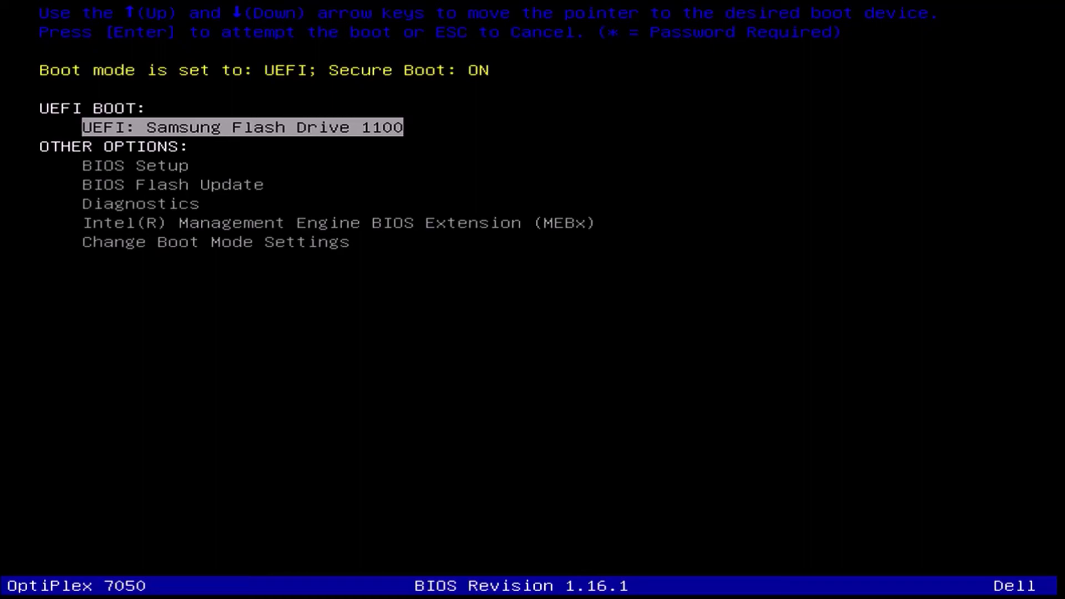
key(Return)
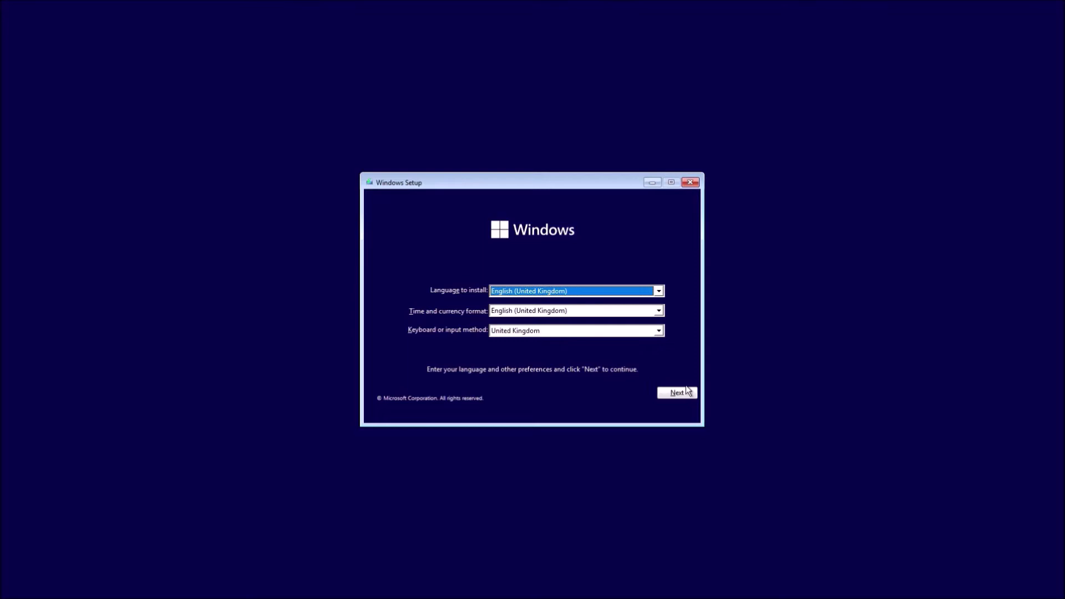
click(686, 391)
click(559, 306)
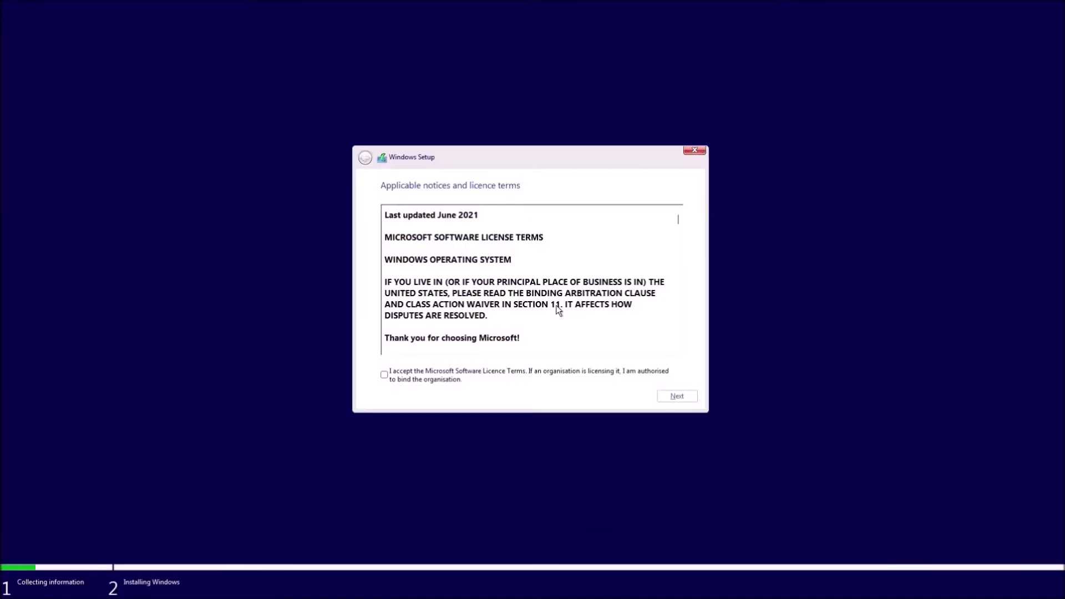
Step: Accept the licence terms and custom-install Windows onto Drive 0's unallocated space
click(384, 374)
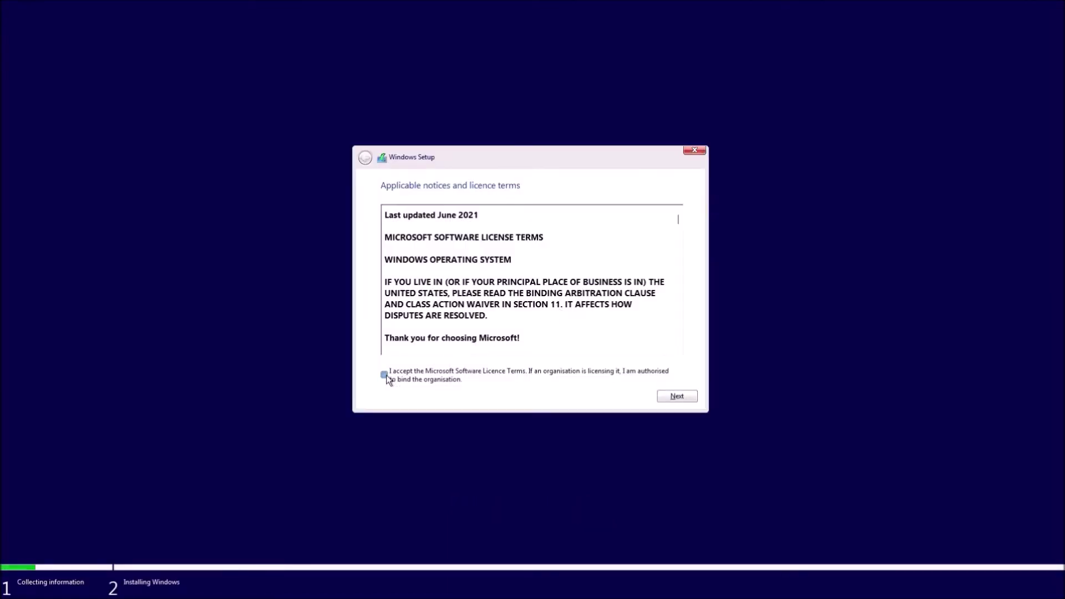
click(694, 397)
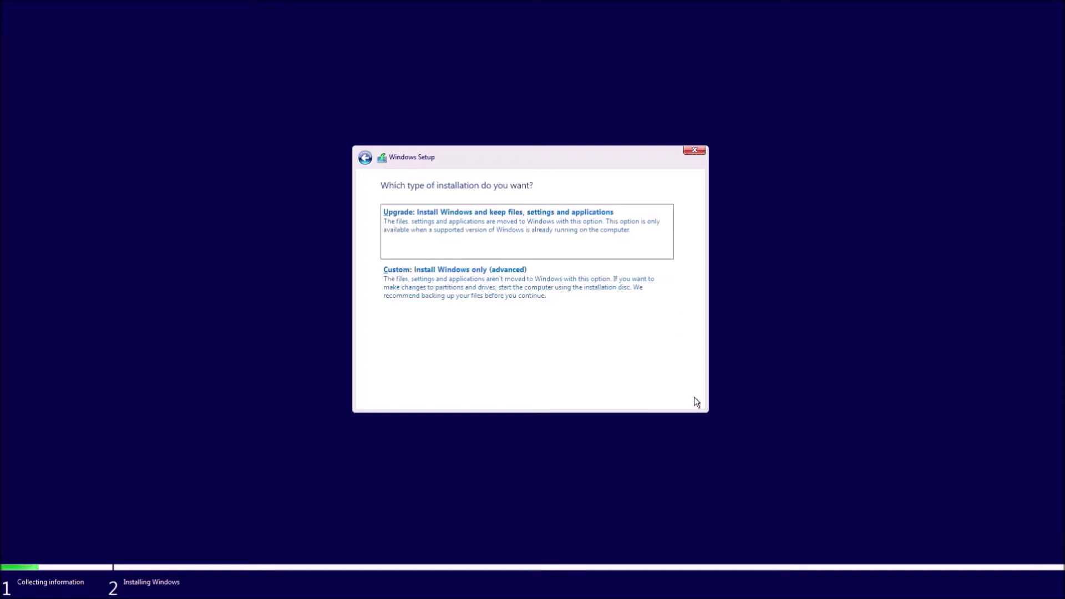
click(634, 306)
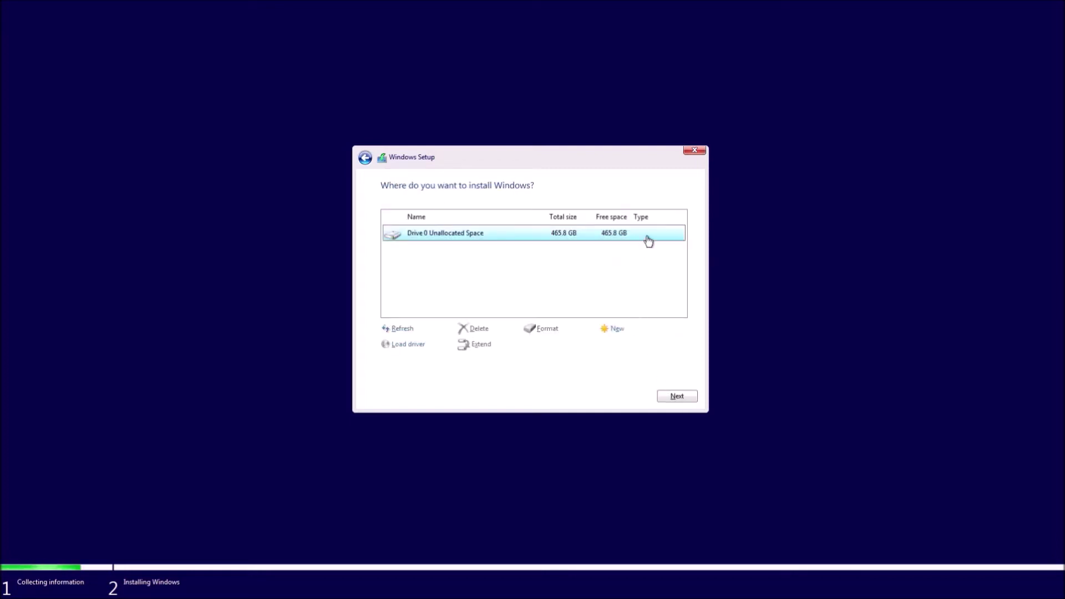
click(691, 395)
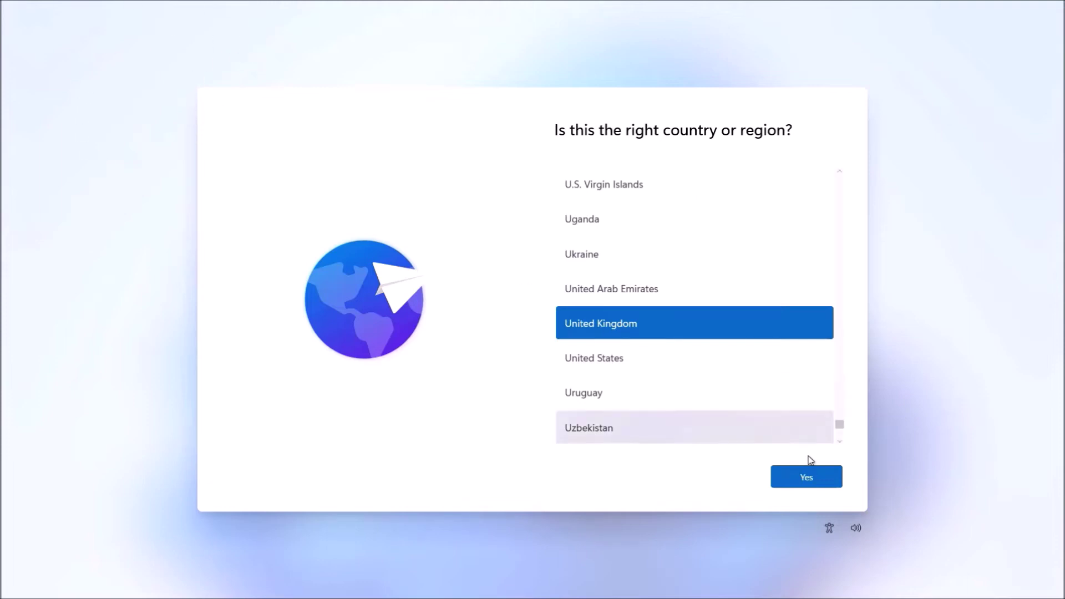
Step: Confirm United Kingdom as region and keyboard layout, skipping a second layout
click(807, 476)
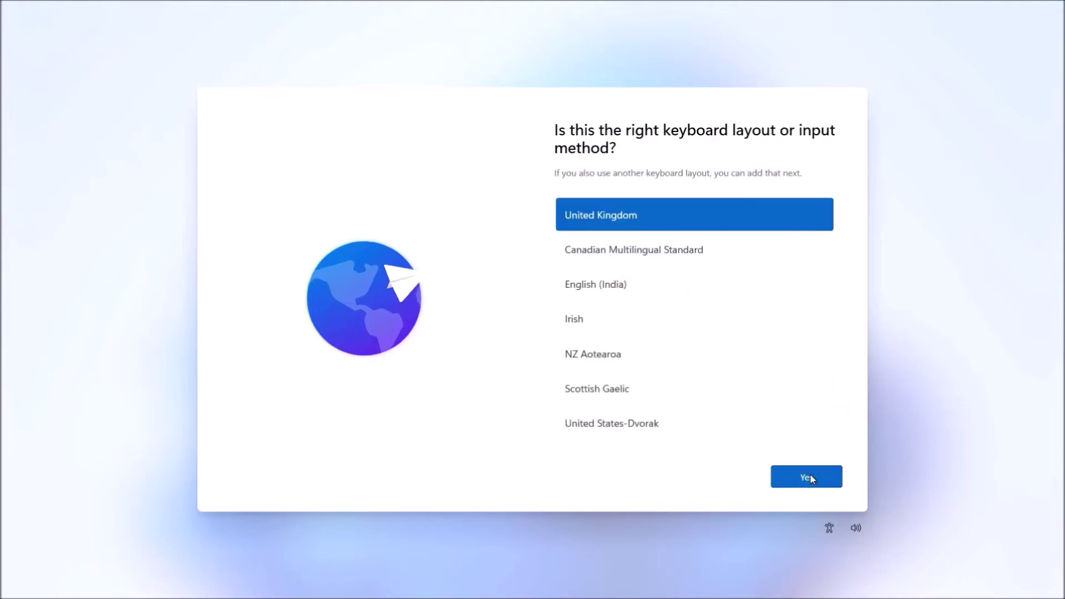
click(810, 475)
click(809, 478)
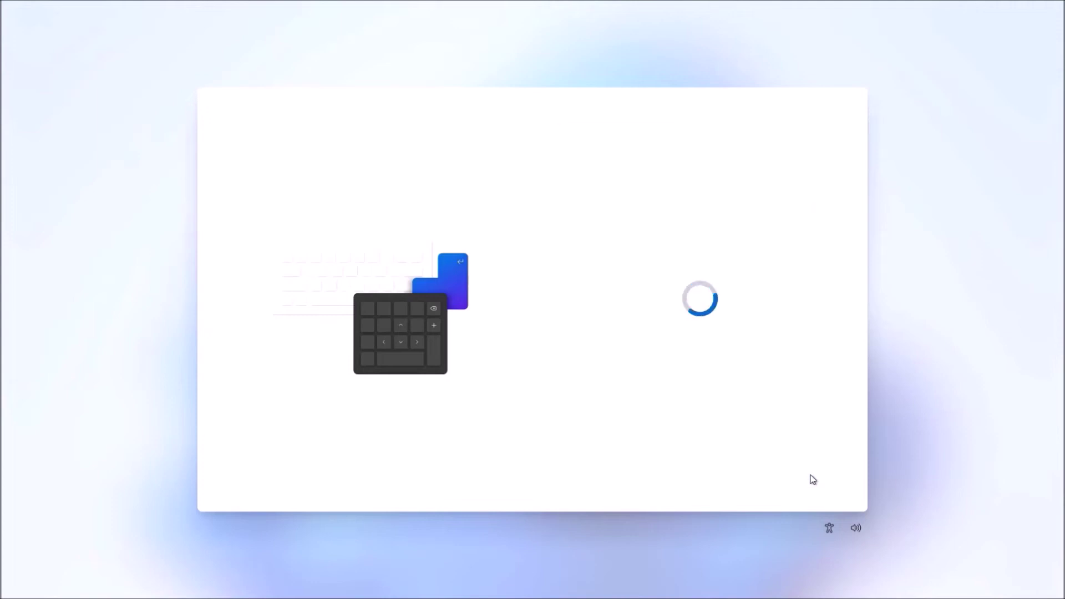
Step: Connect to the secured EE Wi-Fi network by entering the network security key, then continue
click(802, 287)
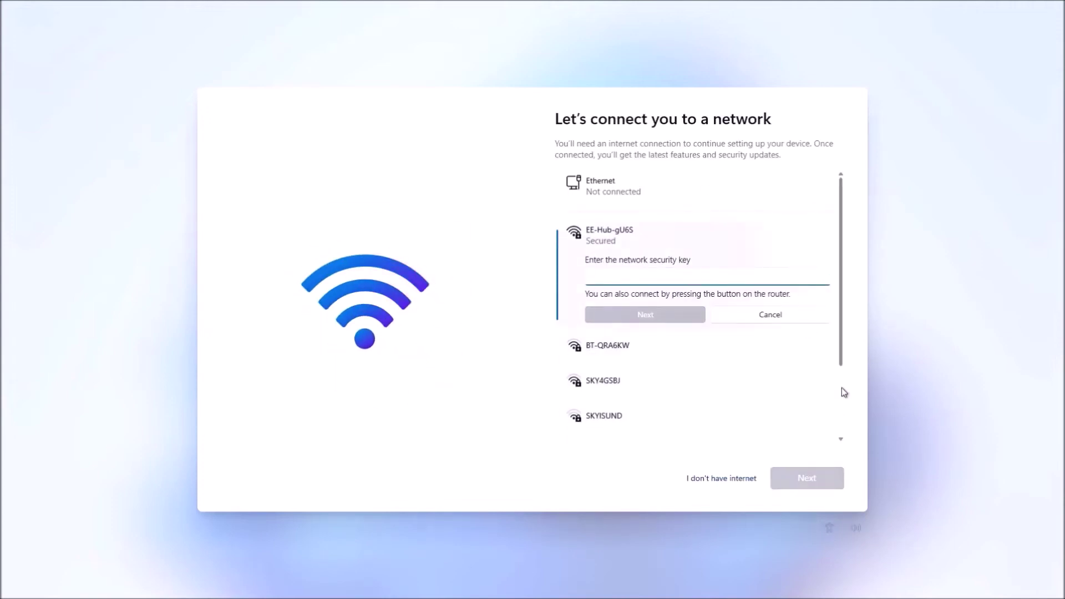
text(**********)
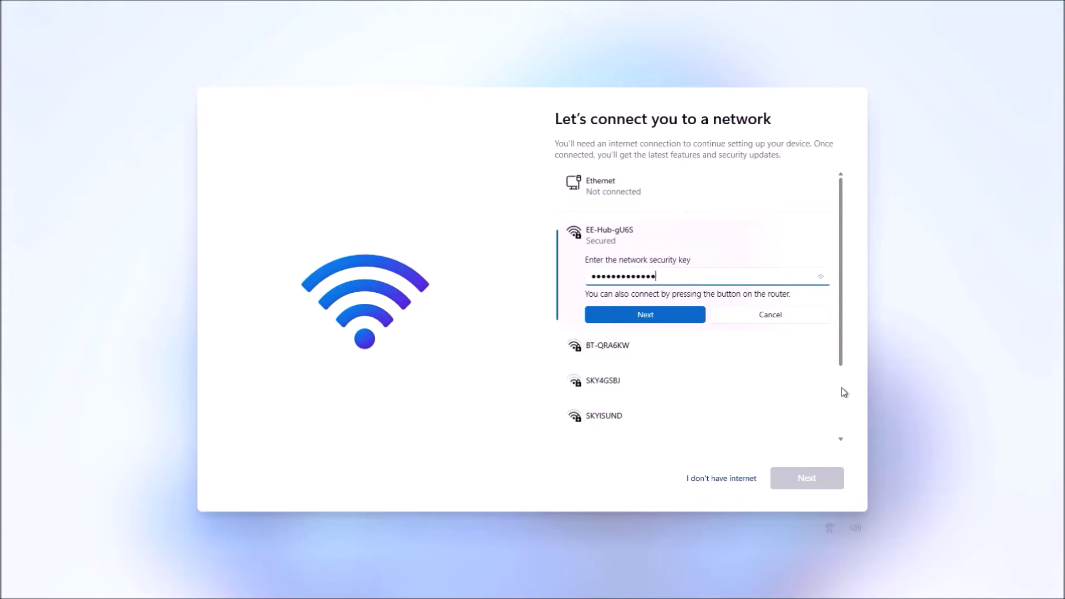
click(678, 316)
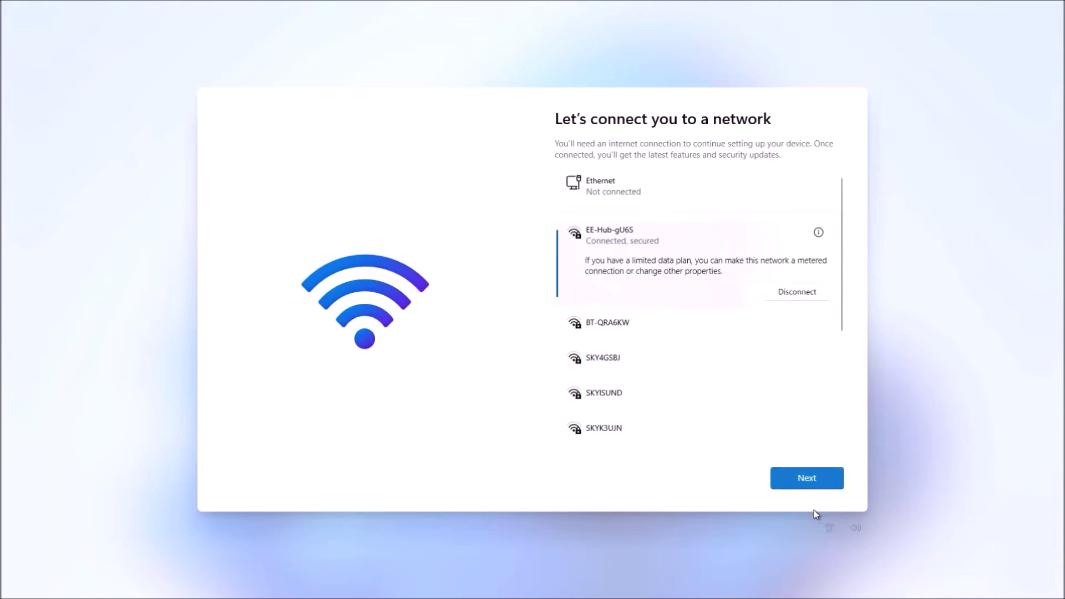
click(820, 482)
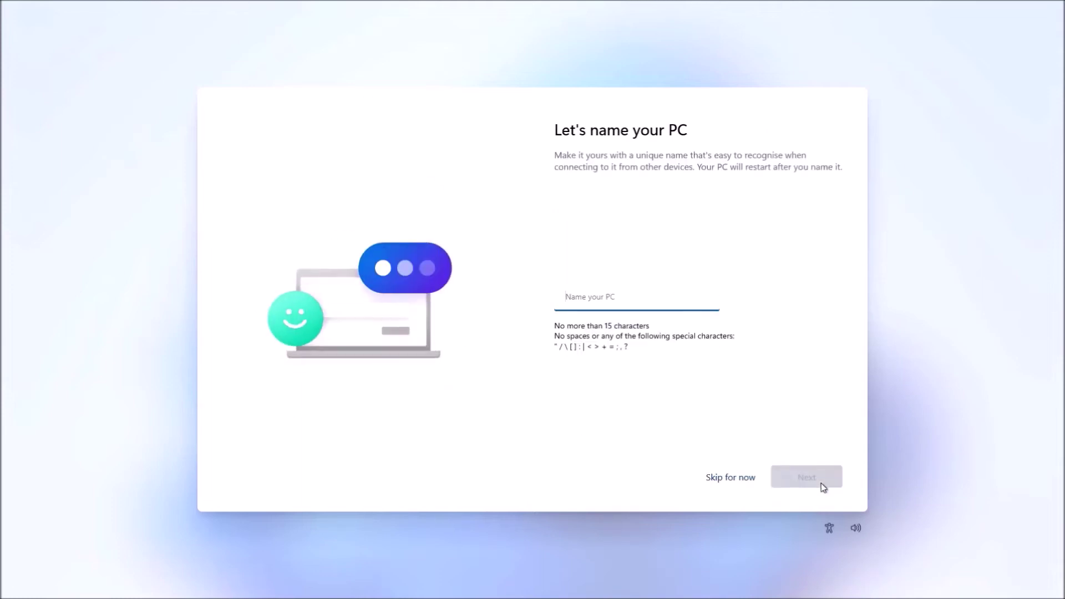
Step: Name the PC OptiPlex-7050, then choose personal use after the restart
text(OptiPlex-)
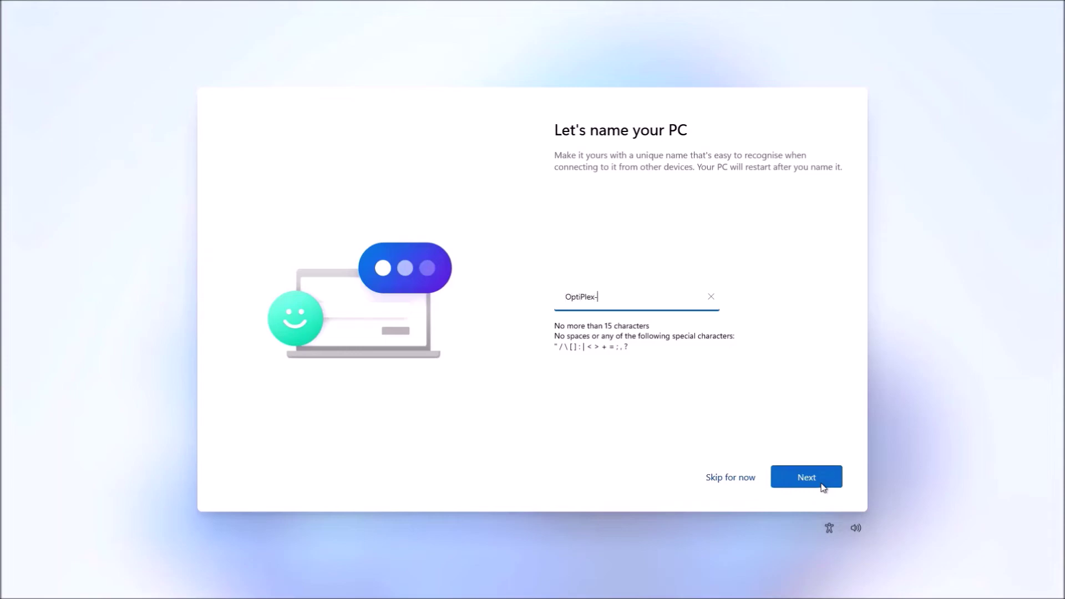
text(7050)
click(822, 486)
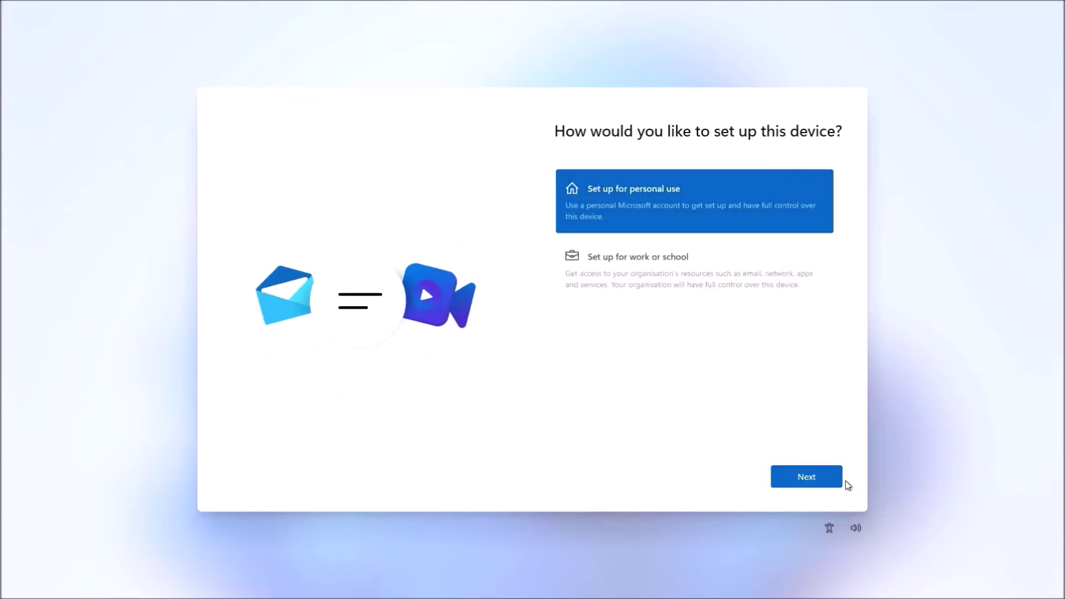
click(827, 480)
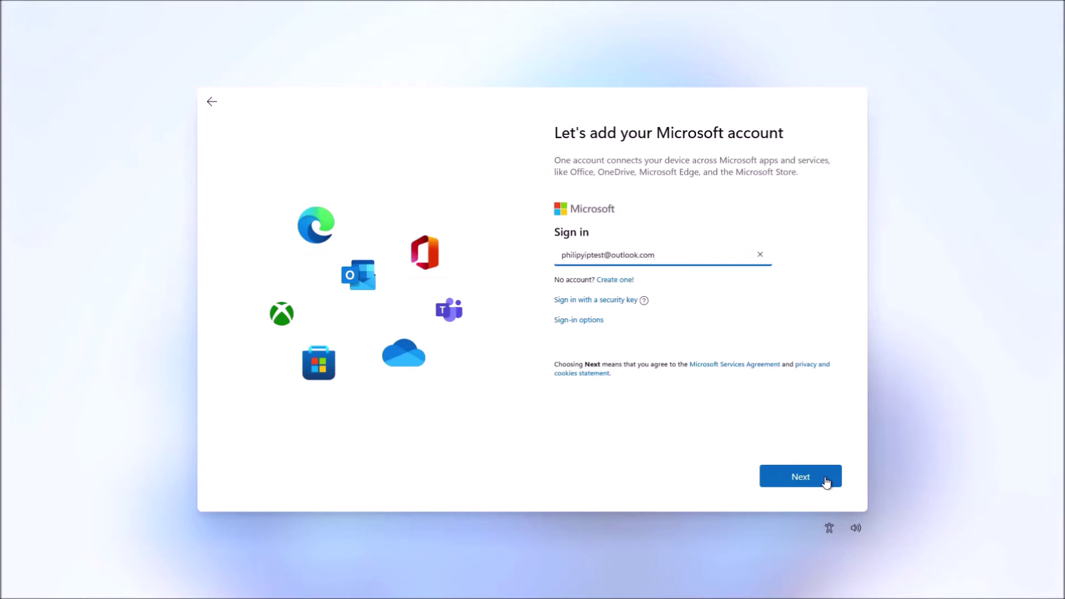
Step: Sign in with the Microsoft account e-mail and the account password
click(826, 481)
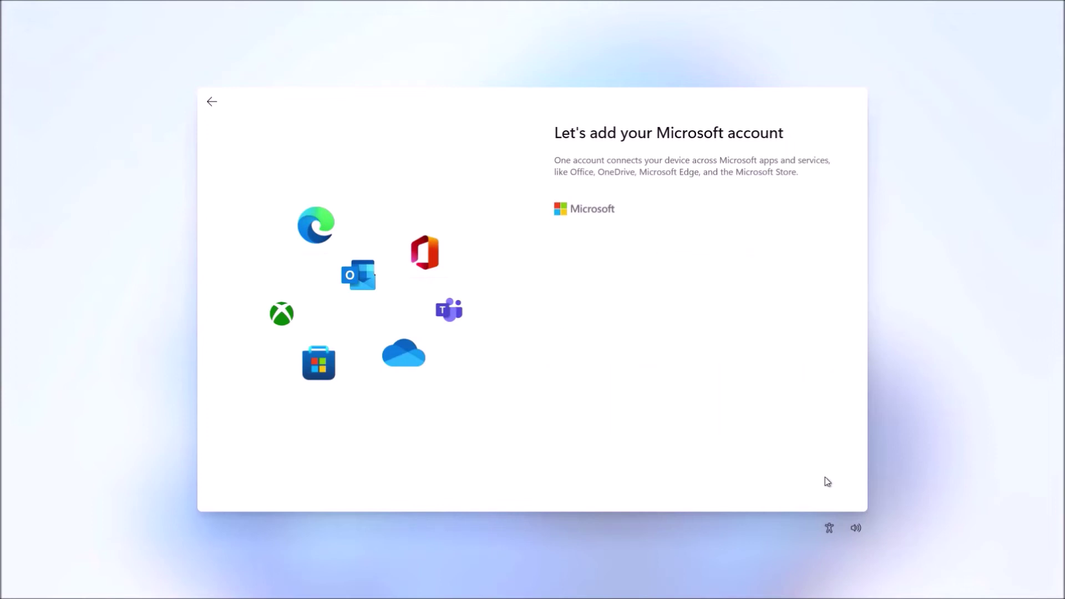
text(•)
click(825, 481)
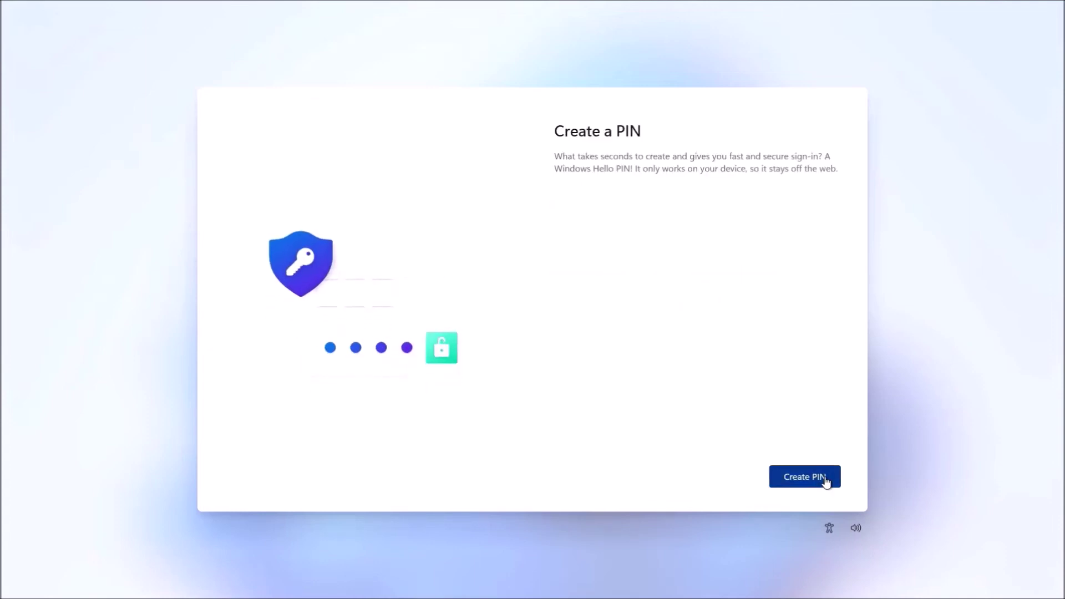
Step: Create and confirm a Windows Hello PIN, then choose Set up as new device
click(825, 481)
key(Tab)
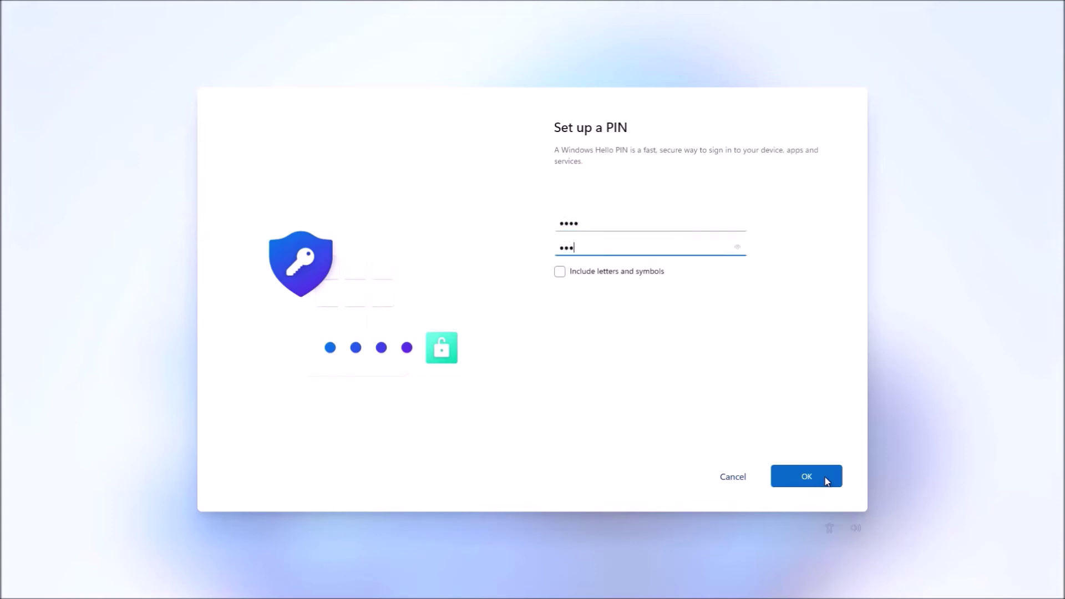
click(825, 479)
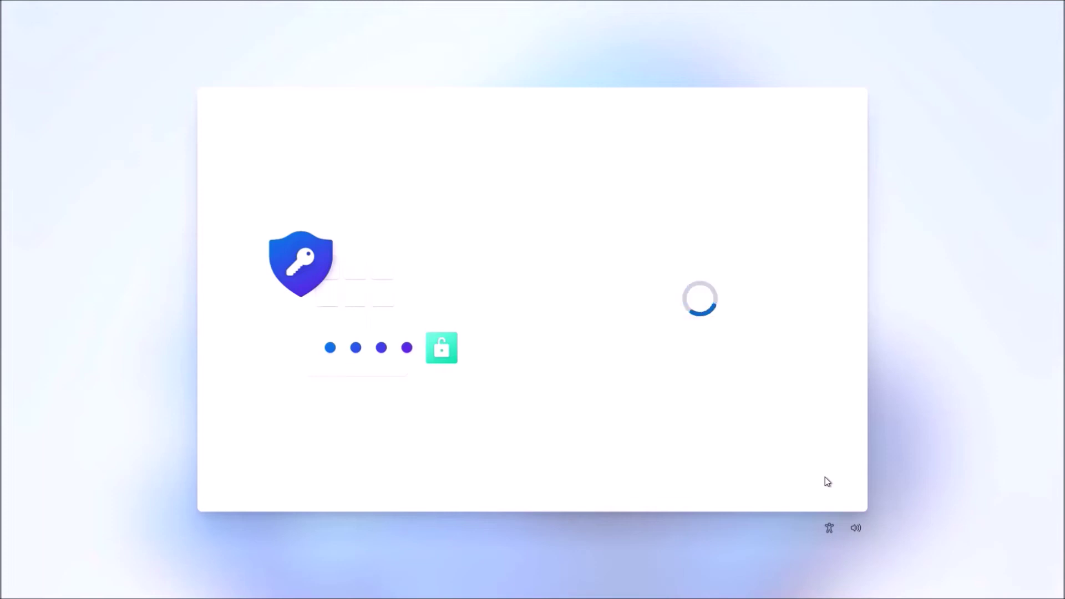
click(705, 335)
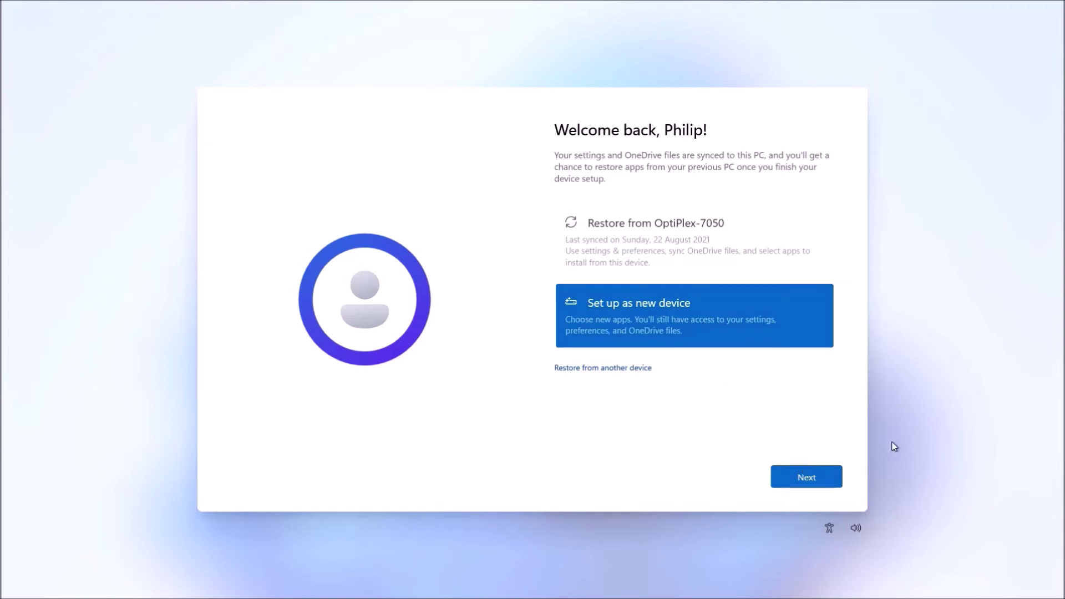
Step: Allow location access and turn Find my device off
click(838, 481)
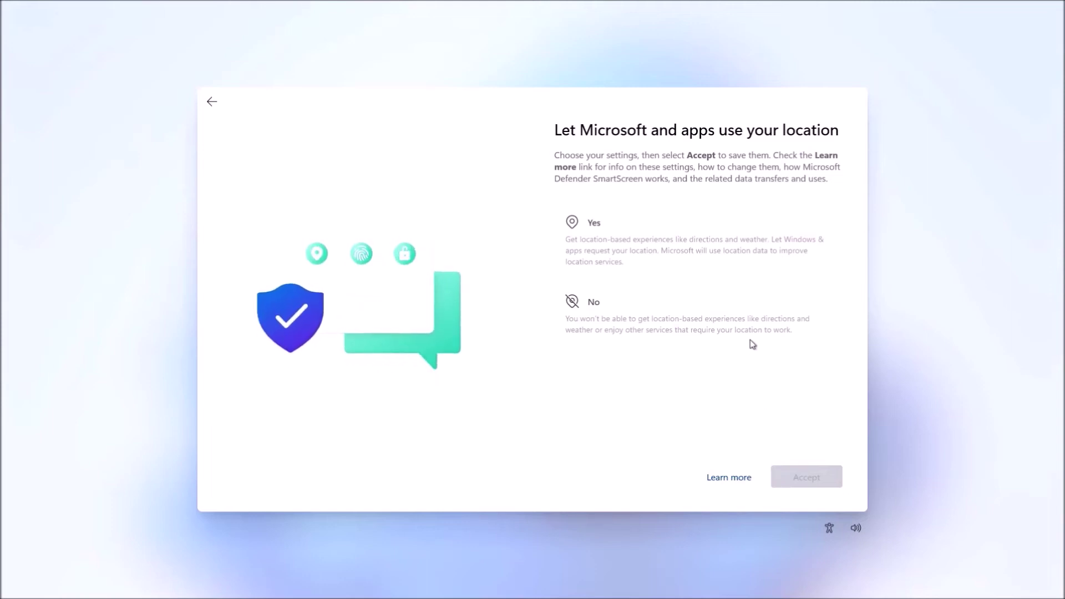
click(747, 266)
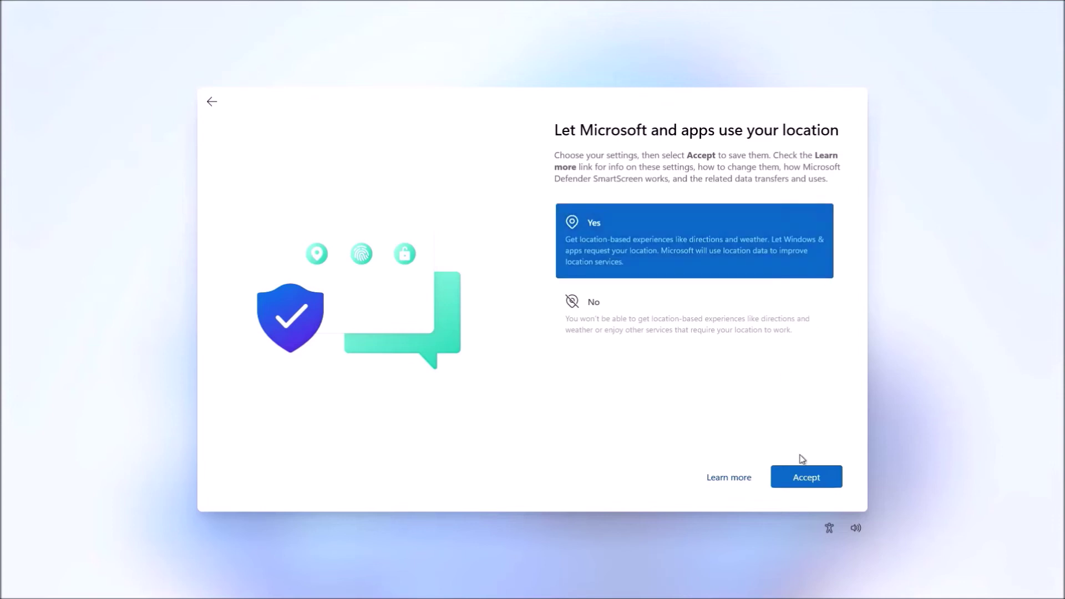
click(829, 485)
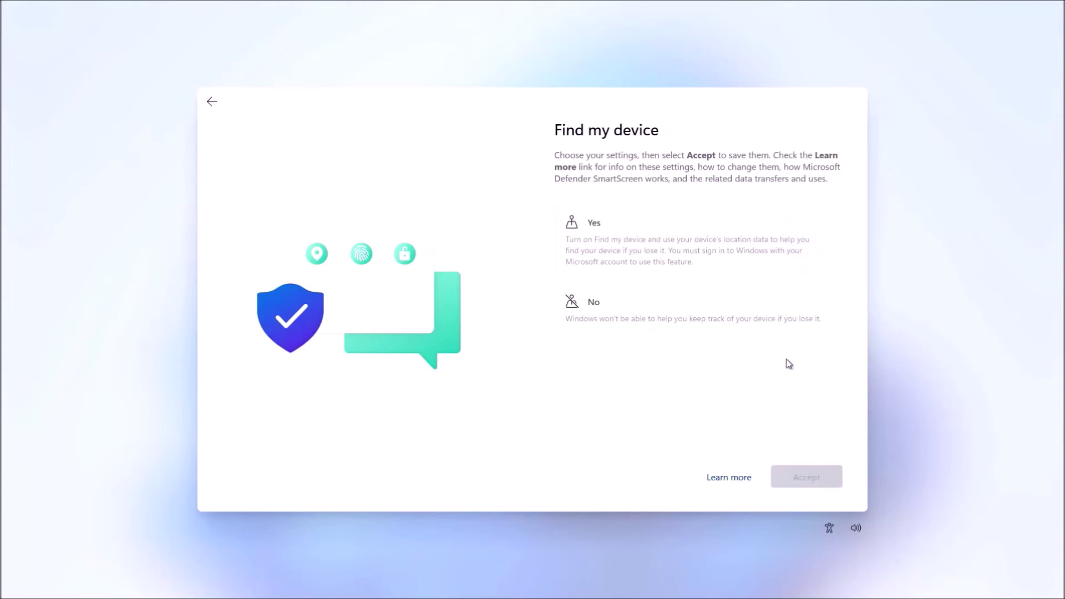
click(788, 313)
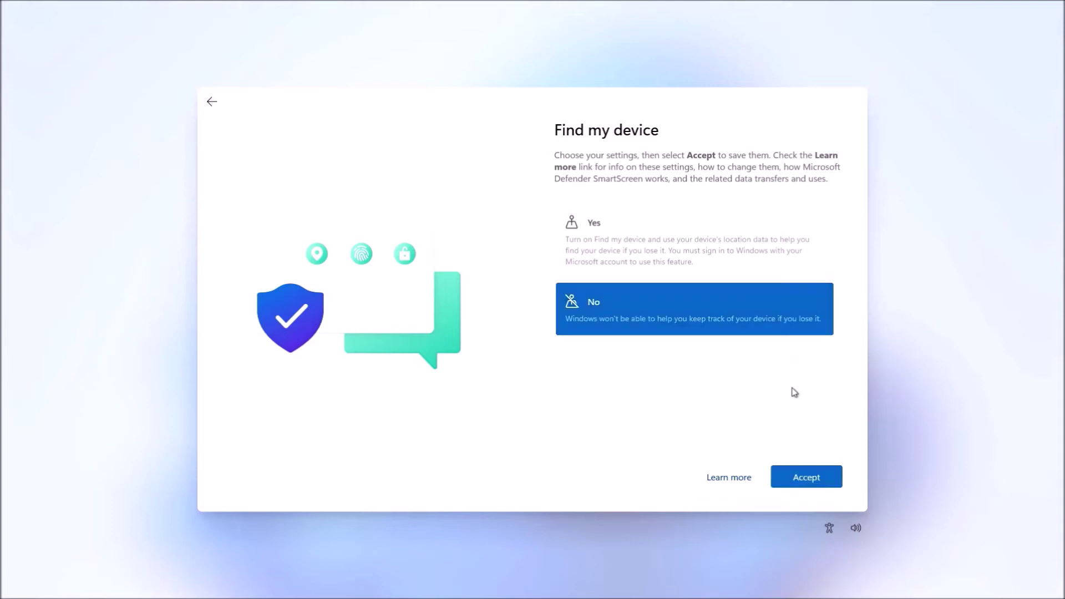
click(836, 478)
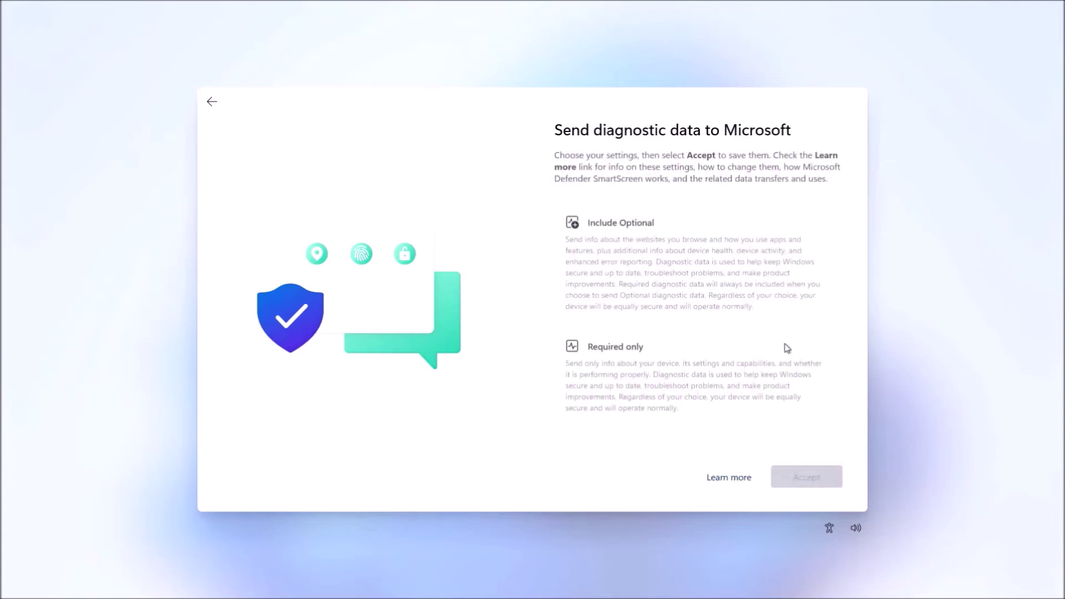
Step: Choose optional diagnostic data and decline sharing inking and typing data
click(779, 317)
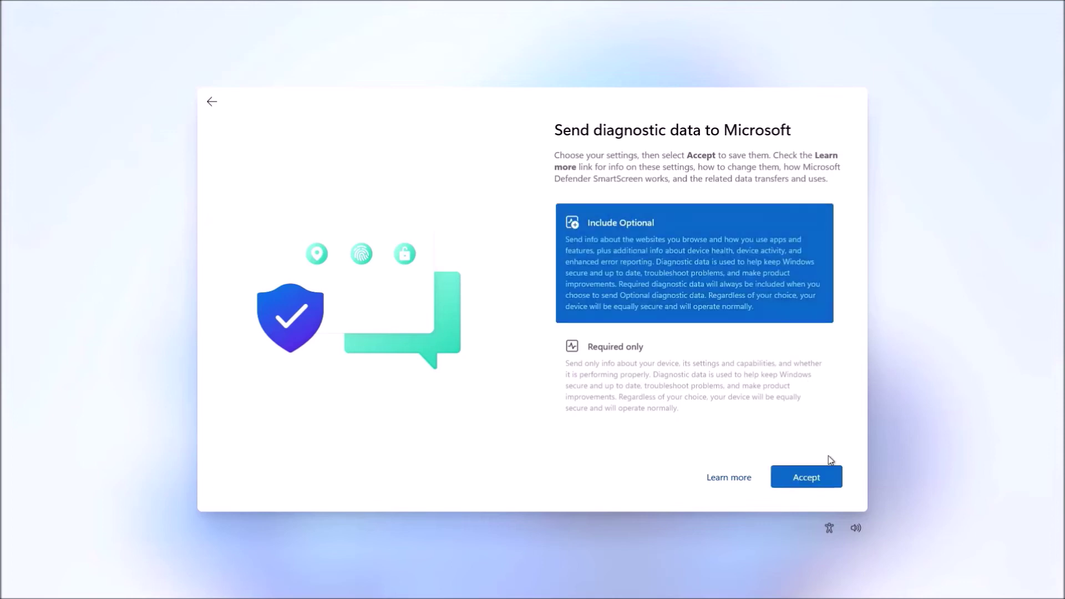
click(831, 478)
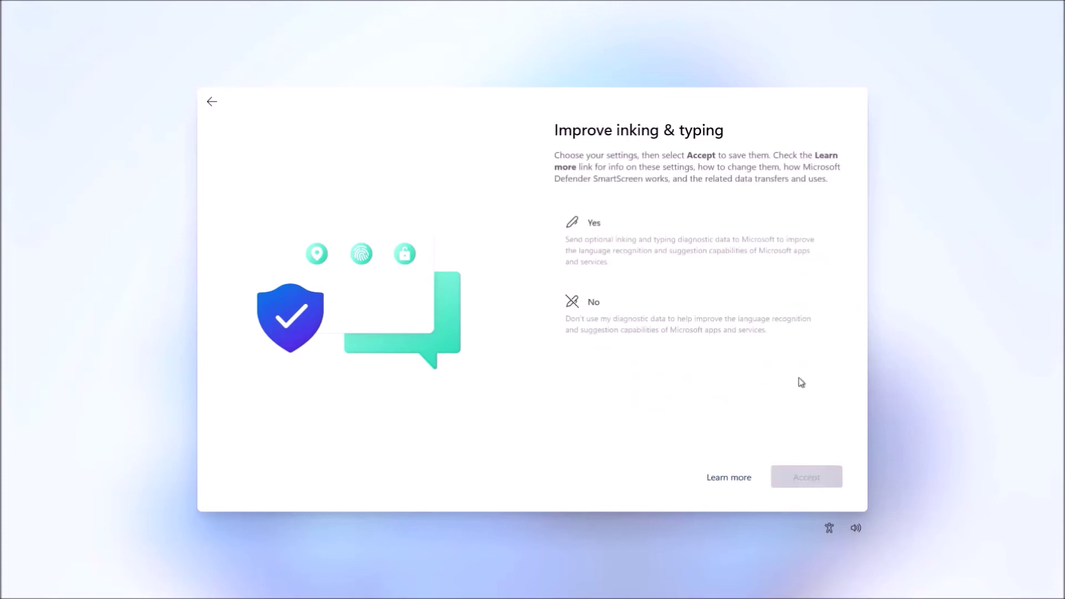
click(792, 338)
click(814, 479)
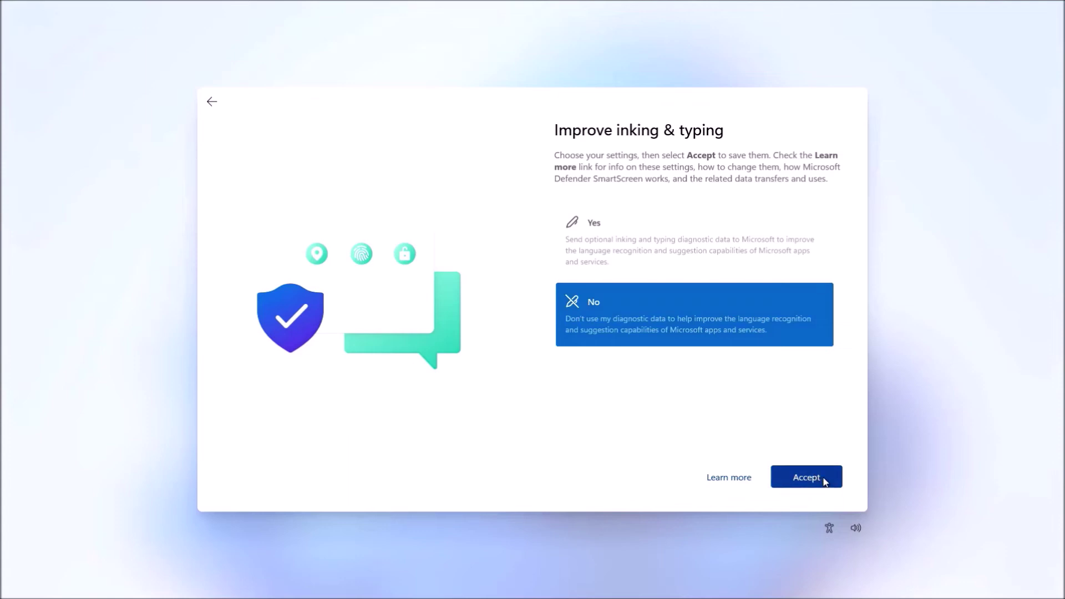
click(827, 481)
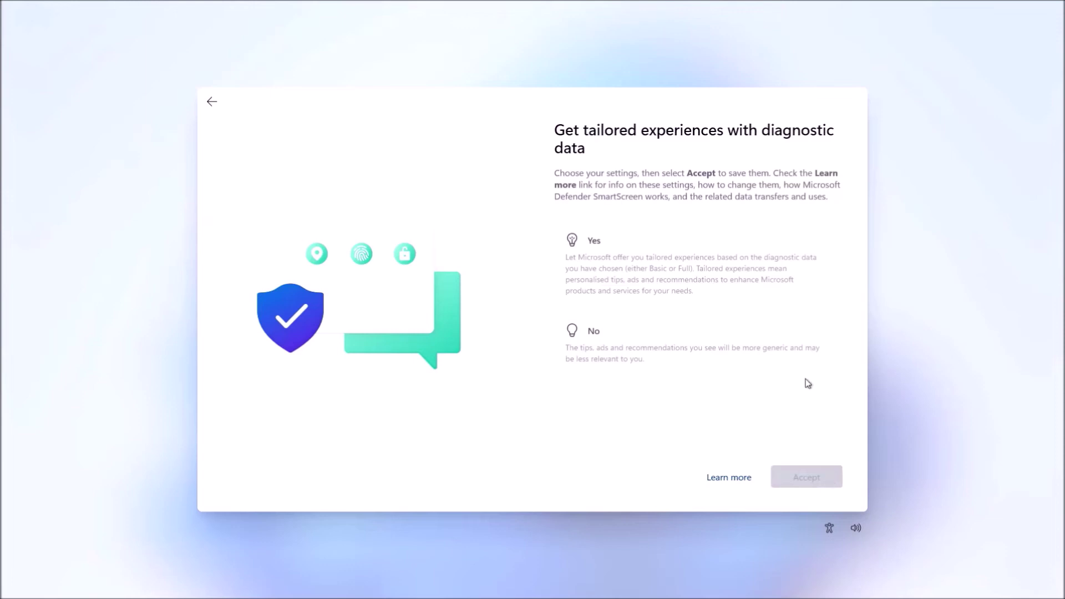
Step: Allow tailored experiences and refuse apps use of the advertising ID
click(781, 285)
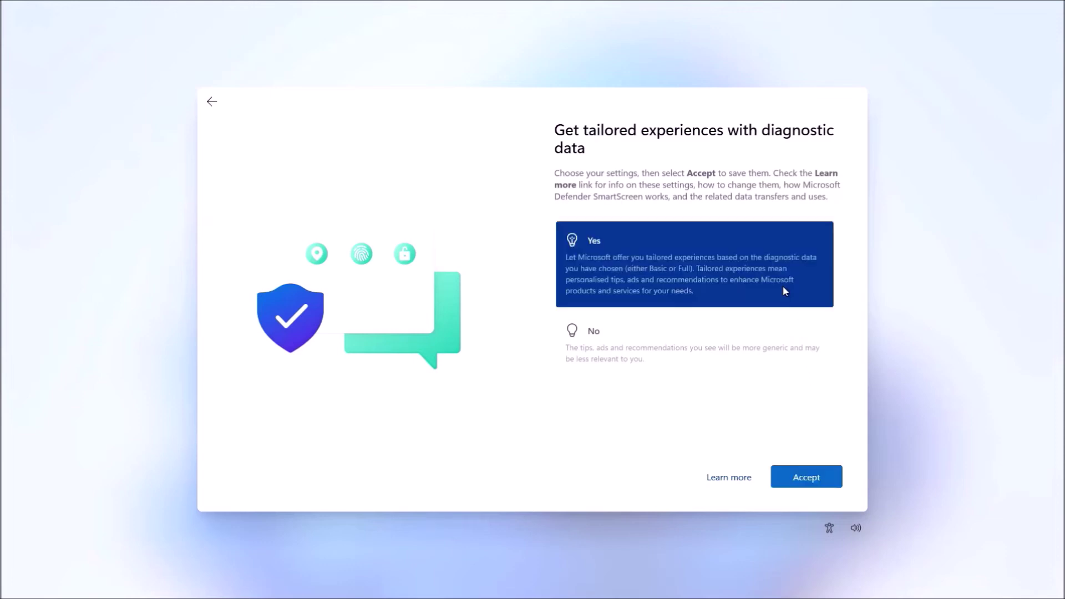
click(826, 473)
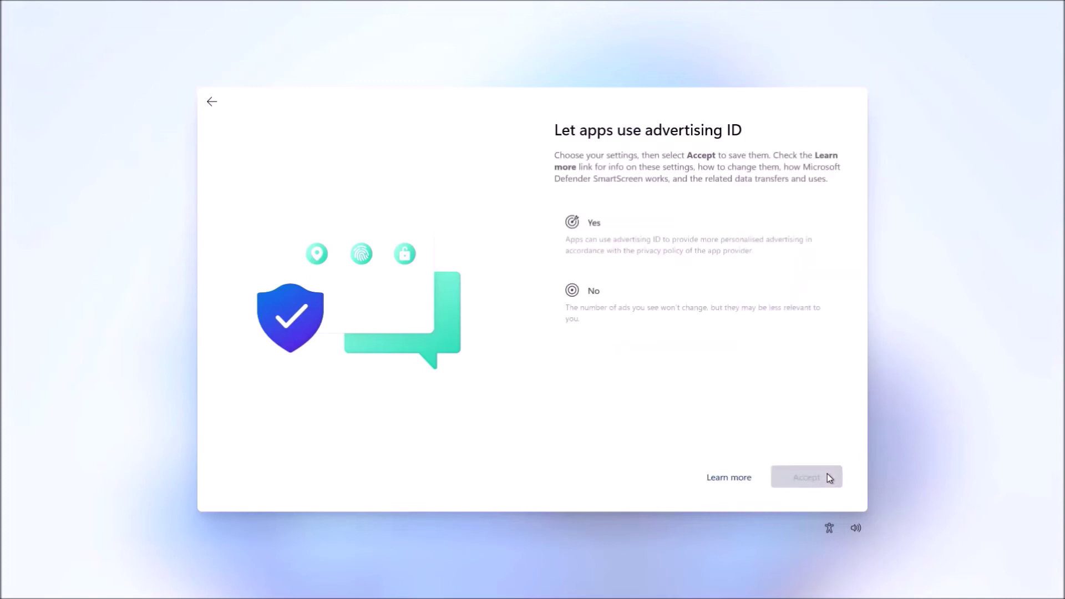
click(811, 332)
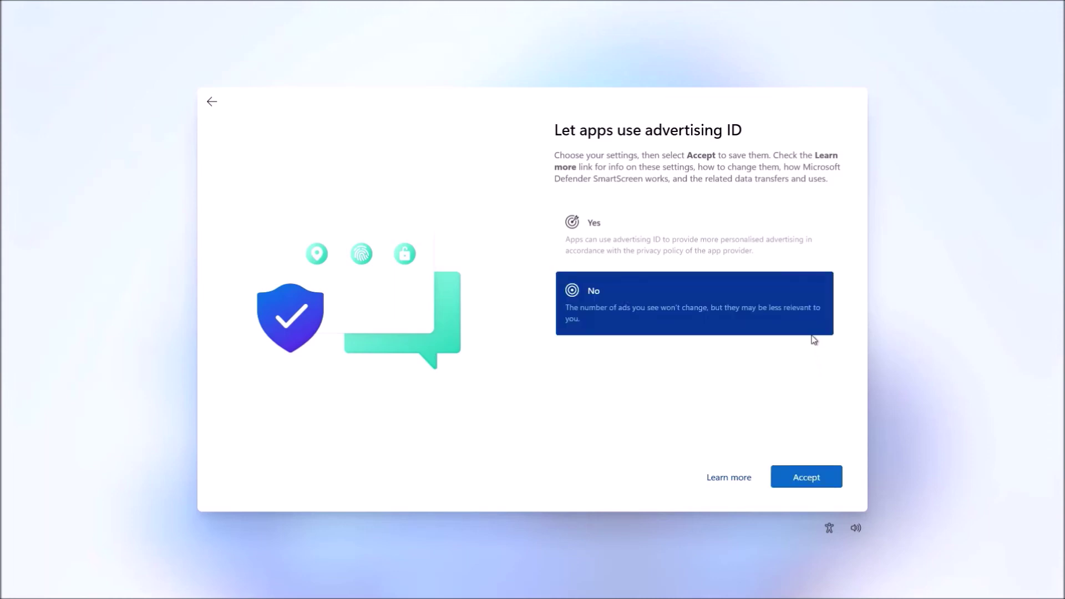
click(827, 481)
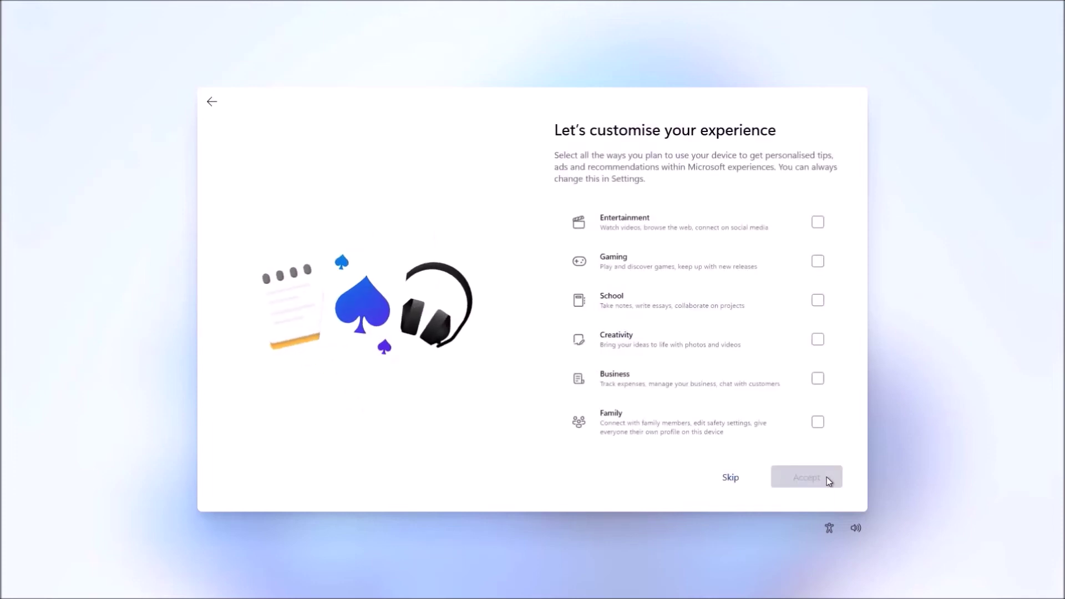
Step: Tick Business as the device use and choose Don't back up my files for OneDrive
click(814, 384)
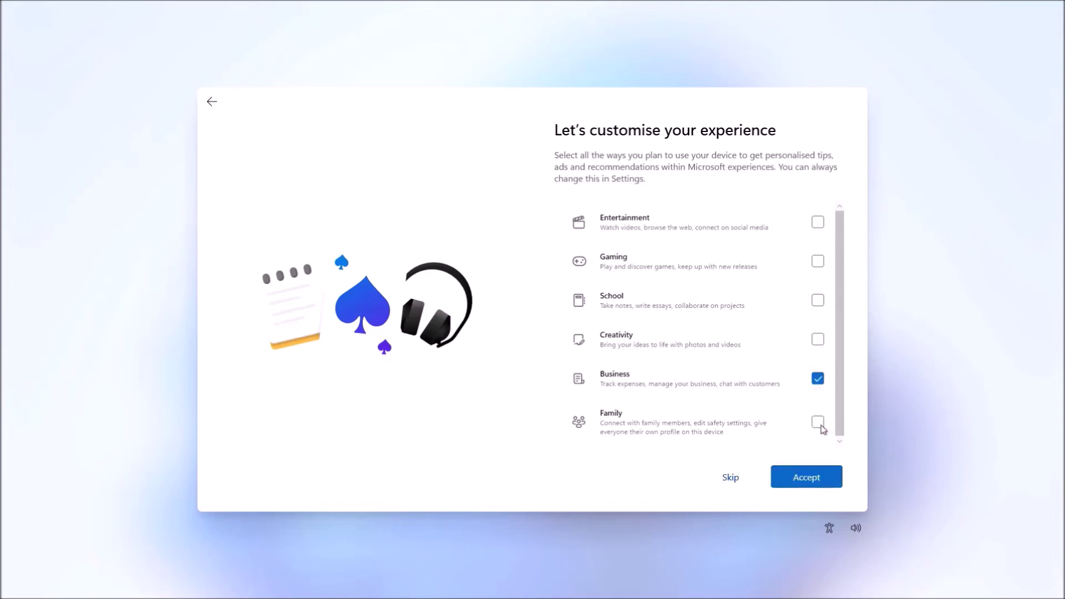
click(828, 478)
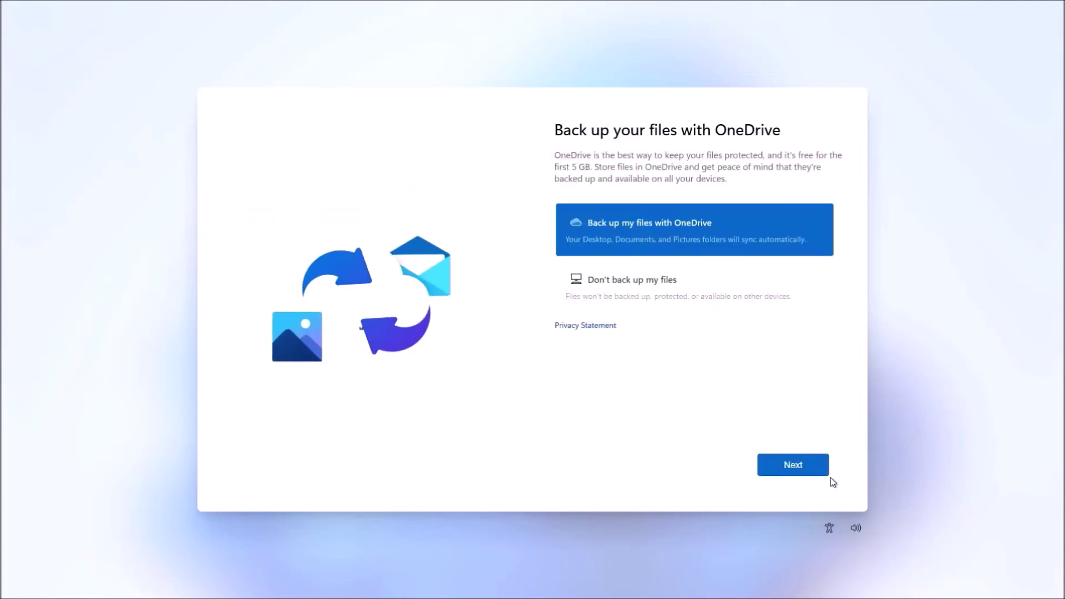
click(808, 309)
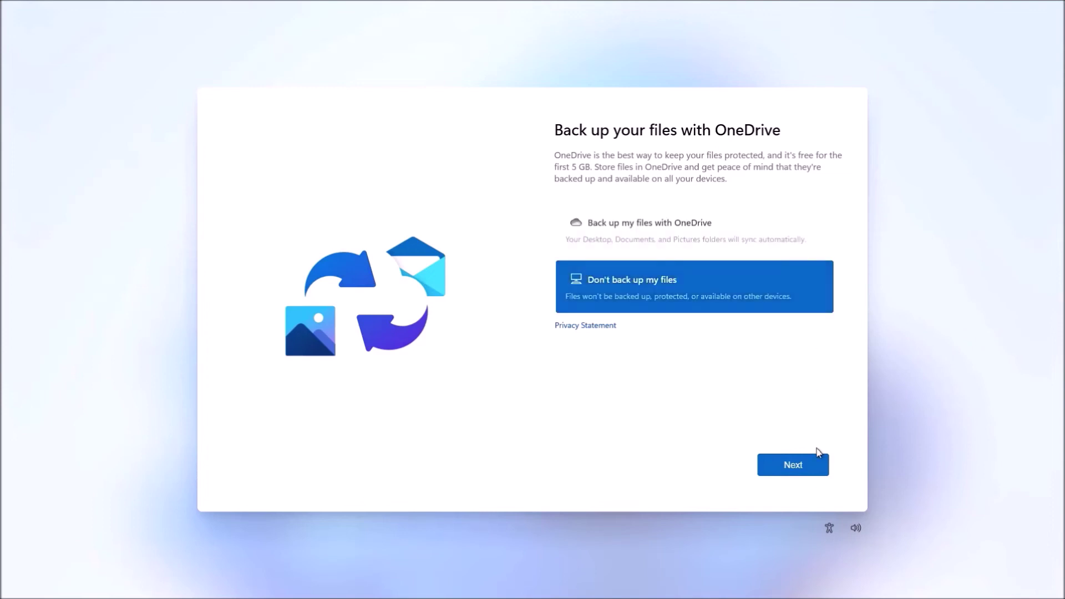
click(819, 467)
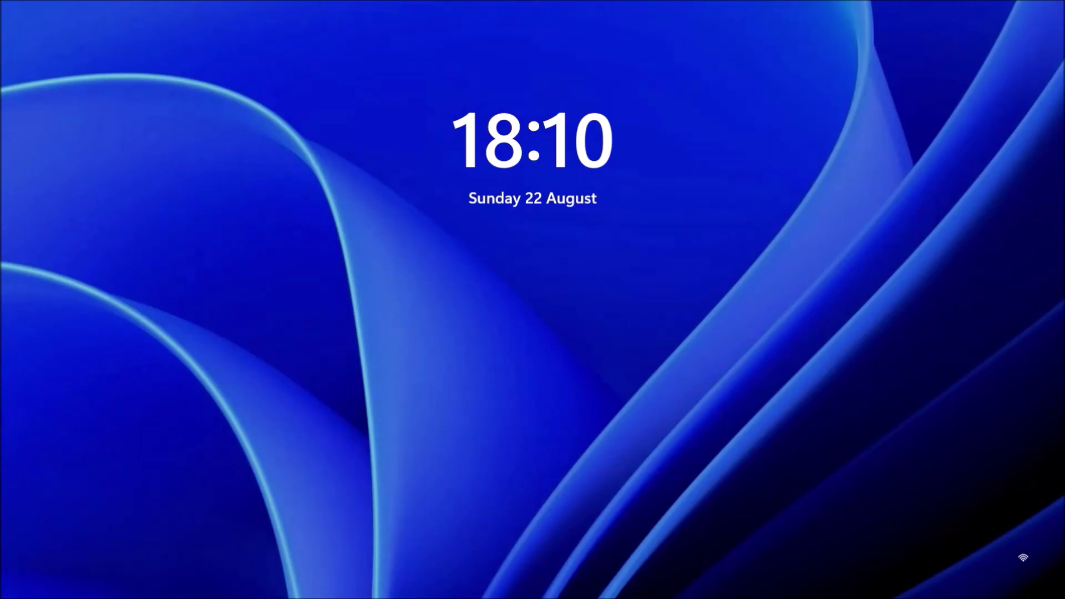
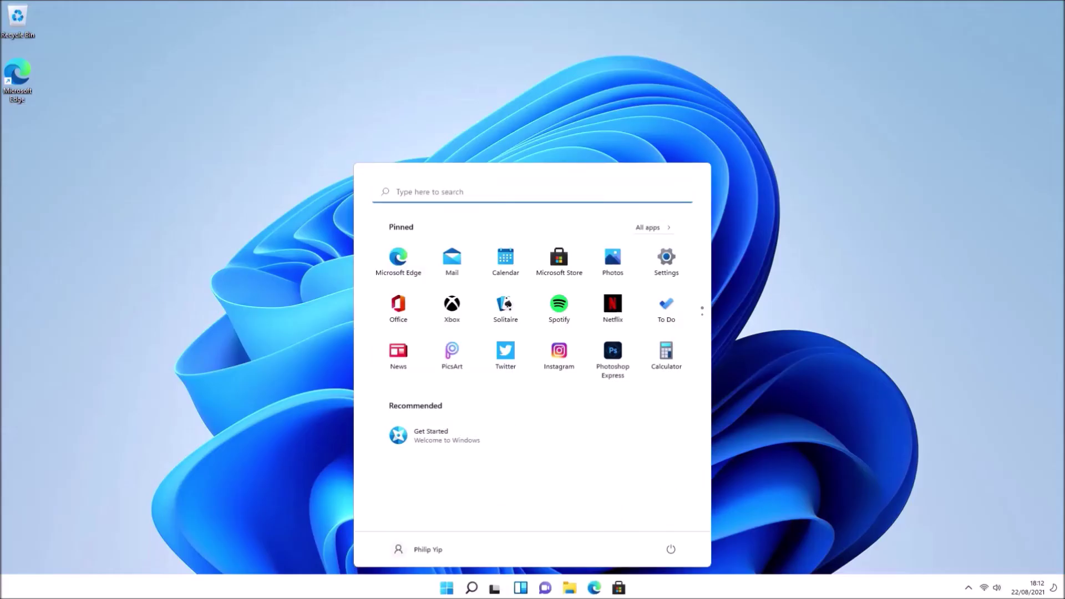
Step: Sign in with the PIN, then bring up the Start button's right-click shortcut menu
click(452, 588)
click(449, 589)
right_click(449, 589)
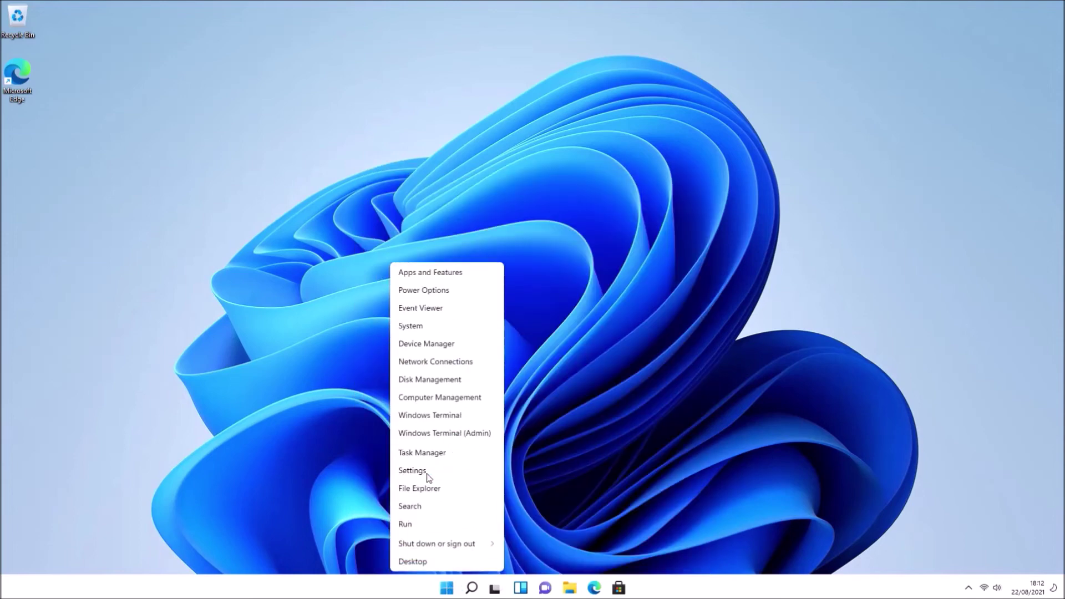
Step: Open Settings maximized on Windows Update, then launch Device Manager from the Win+X menu
click(420, 473)
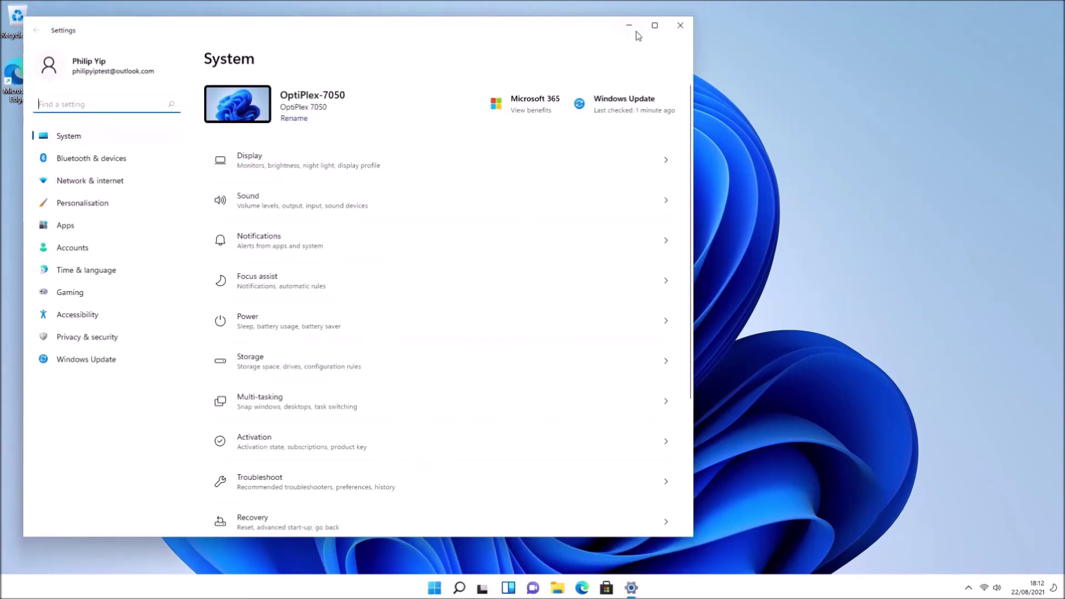
click(653, 25)
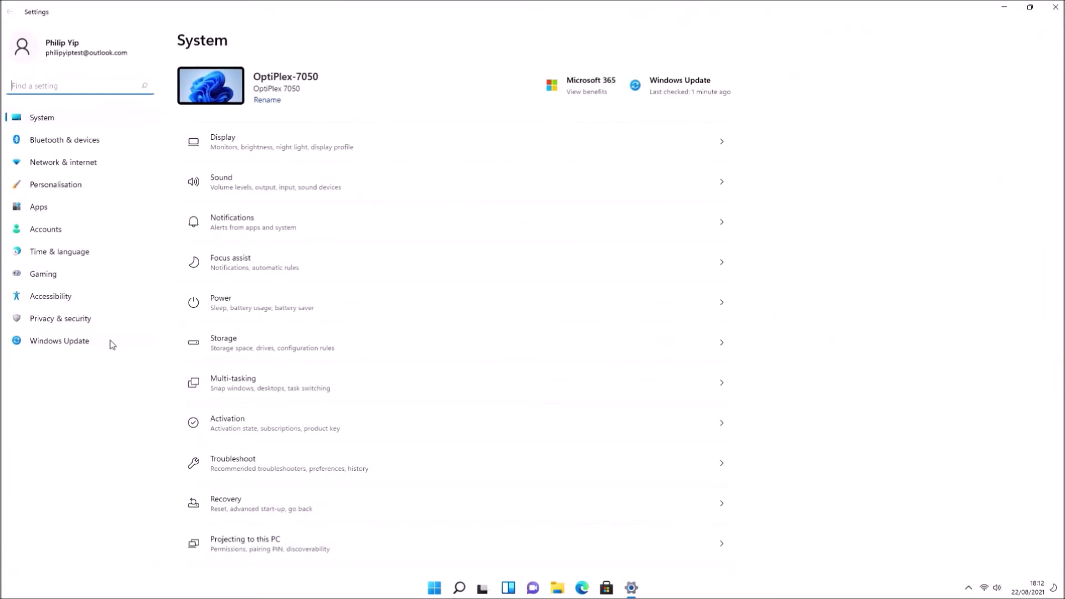
click(89, 342)
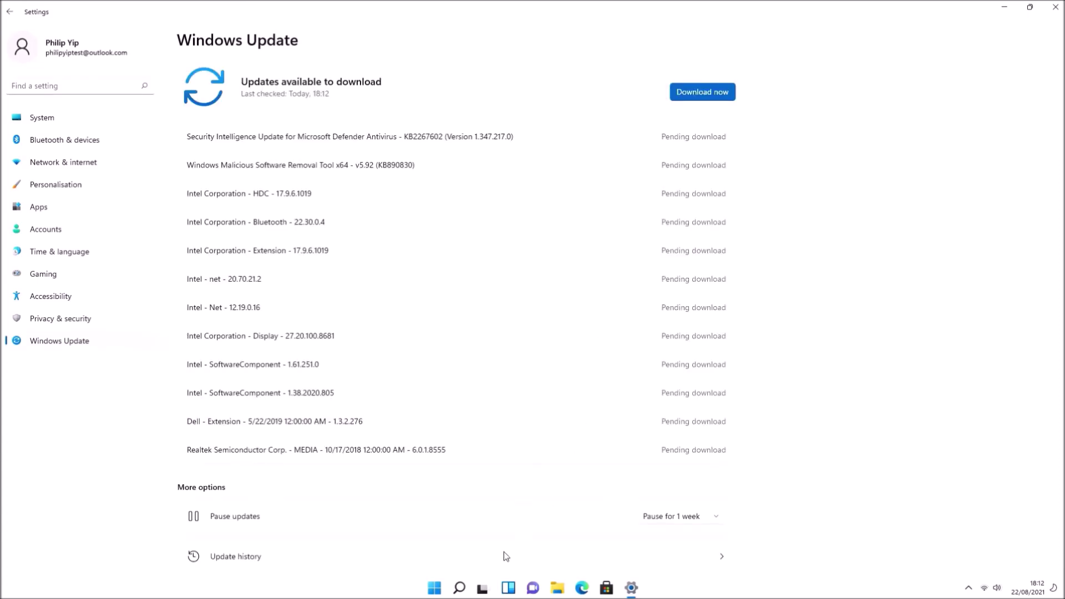
right_click(435, 588)
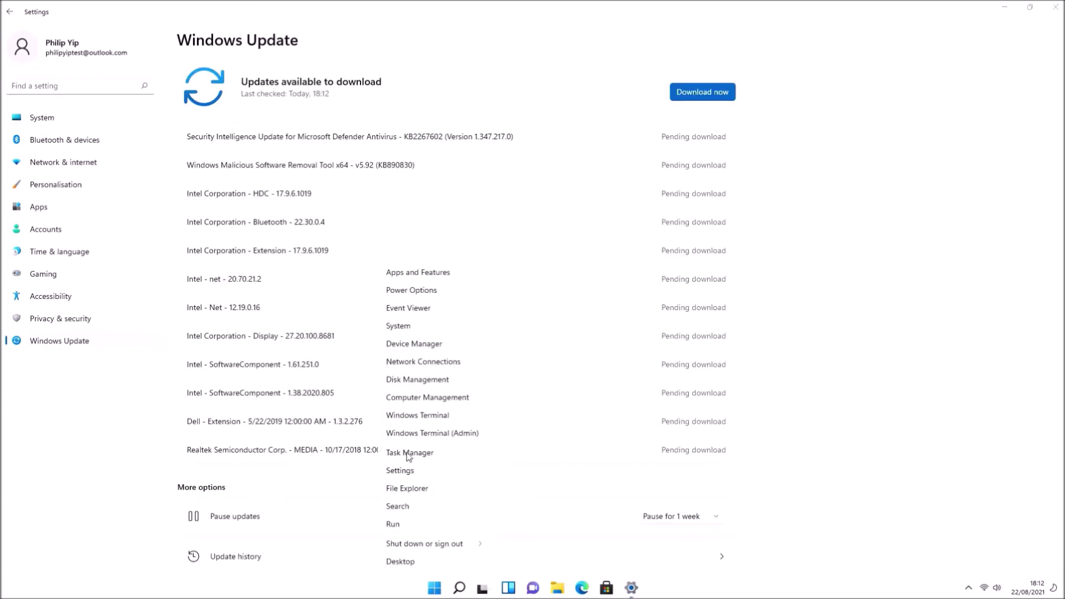
click(434, 345)
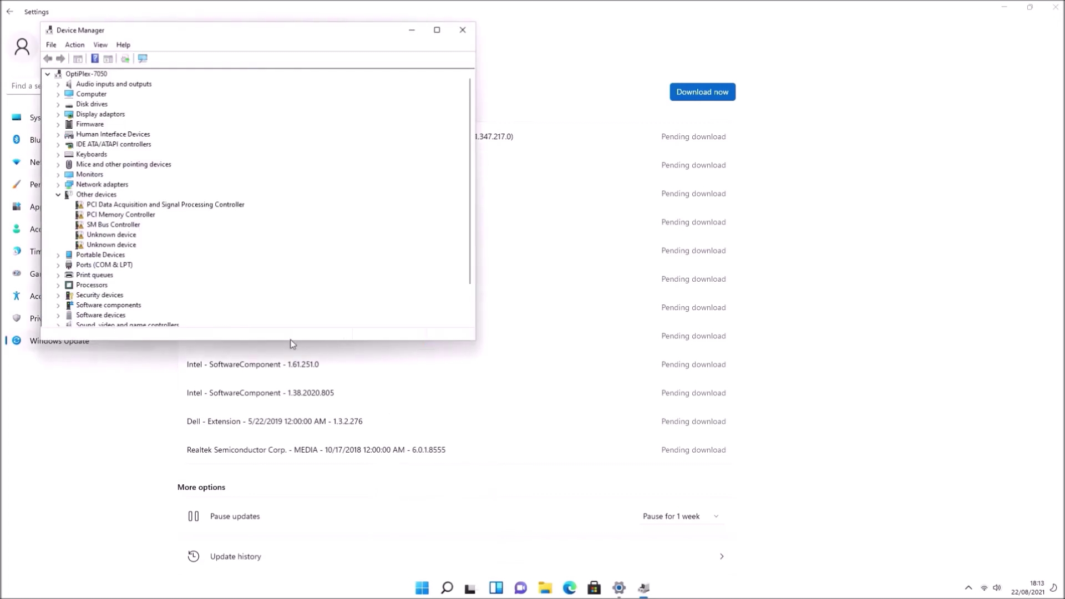
Step: Enlarge Device Manager, expand Display adaptors, move it right and minimize Settings
drag(268, 339, 268, 532)
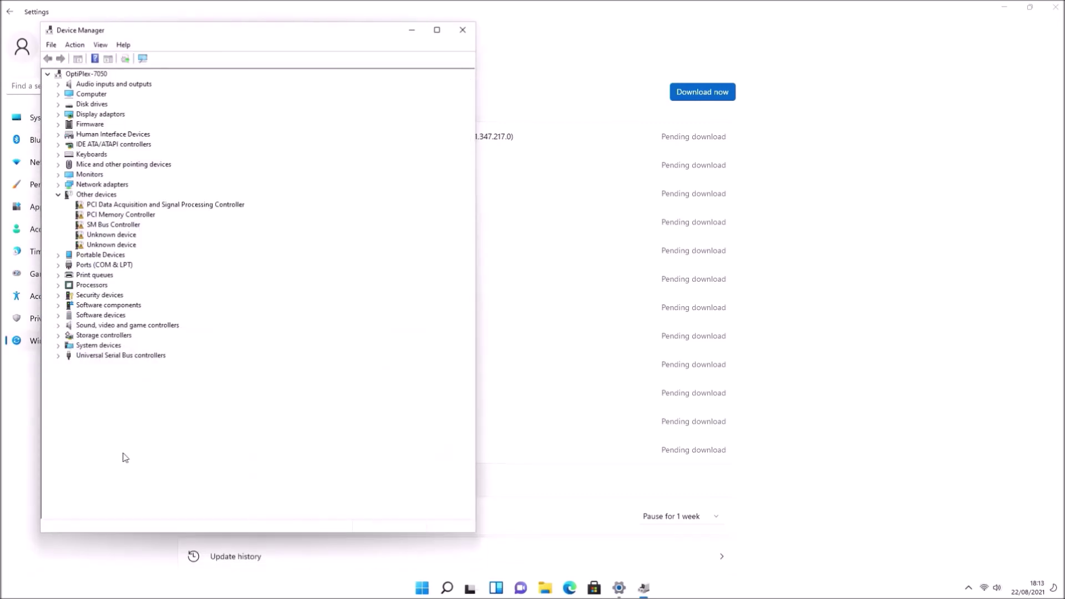
click(57, 115)
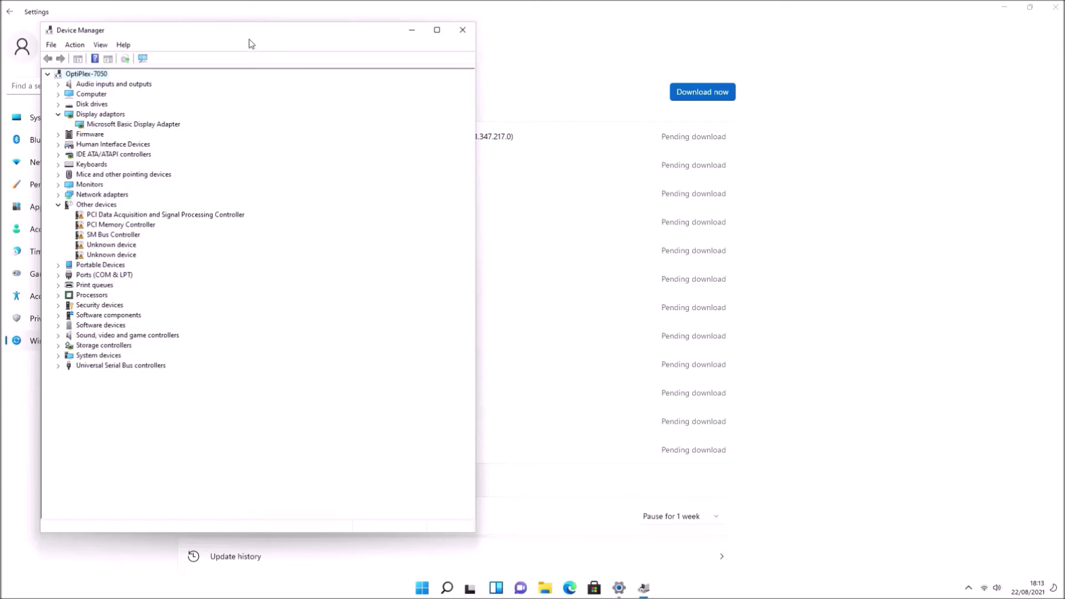
drag(248, 36, 829, 55)
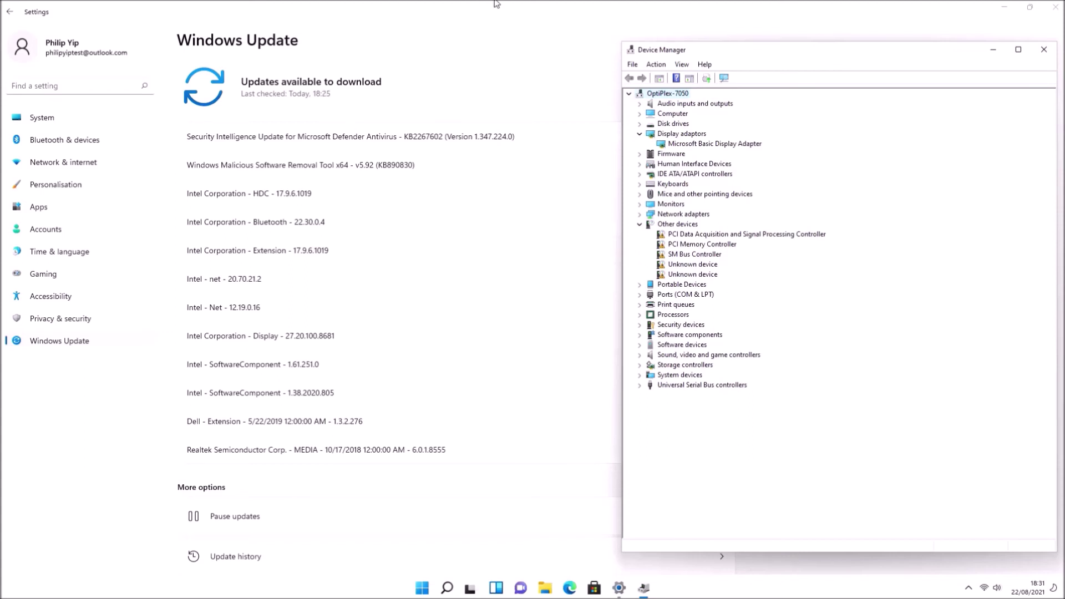
click(996, 7)
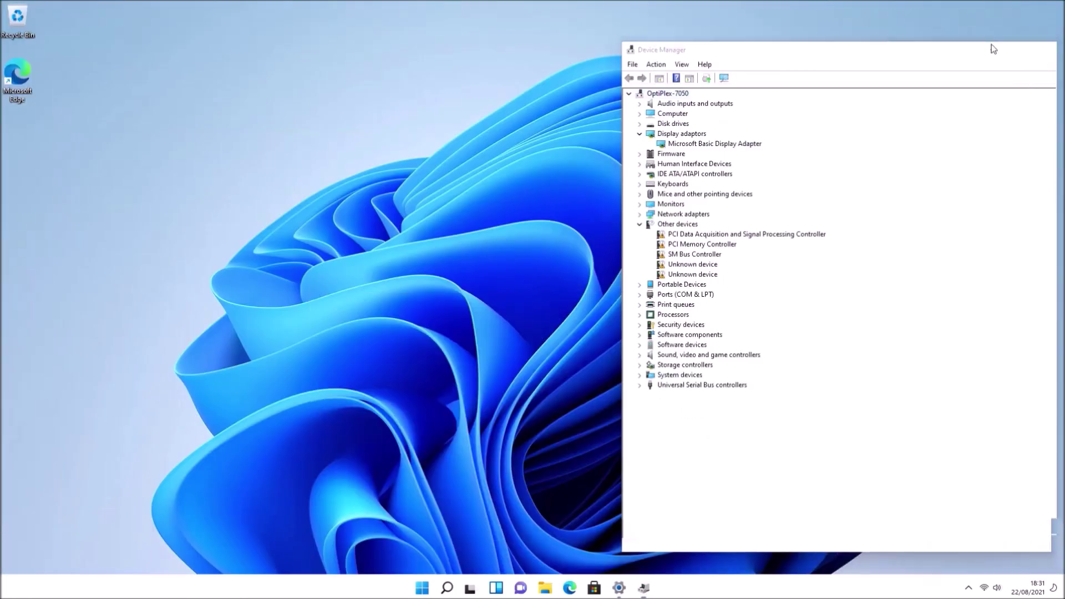
Step: Minimize Device Manager, launch Edge and get through its welcome and sync screens
click(992, 49)
click(570, 586)
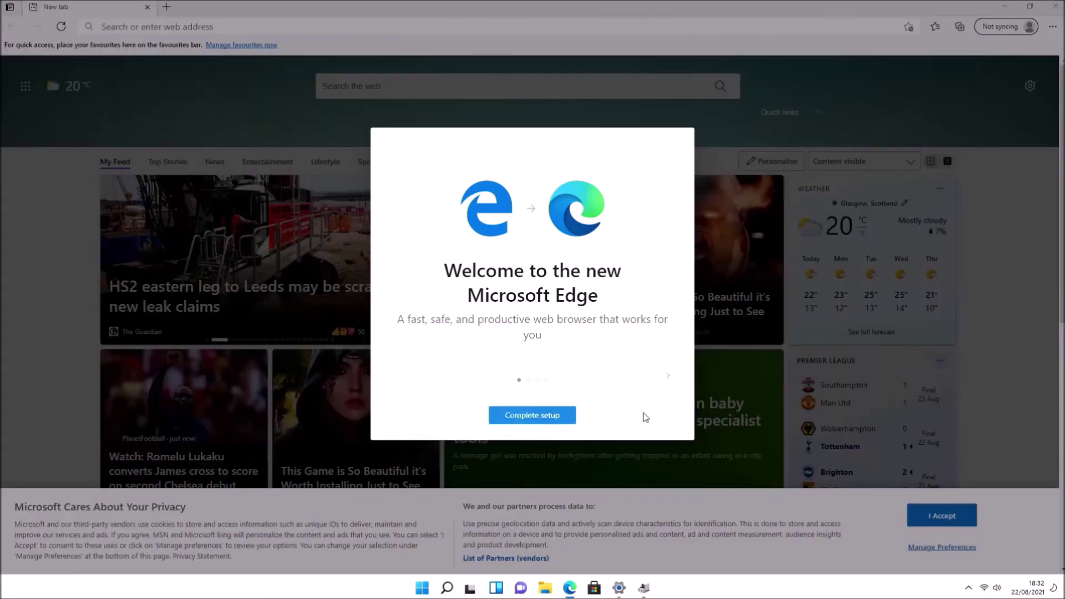
click(574, 416)
click(632, 423)
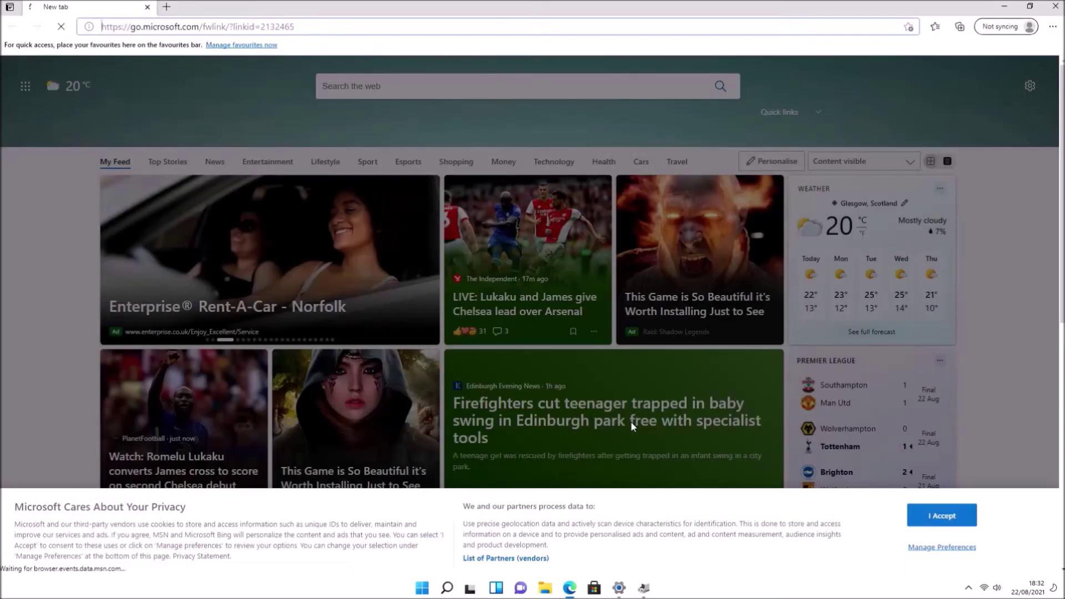